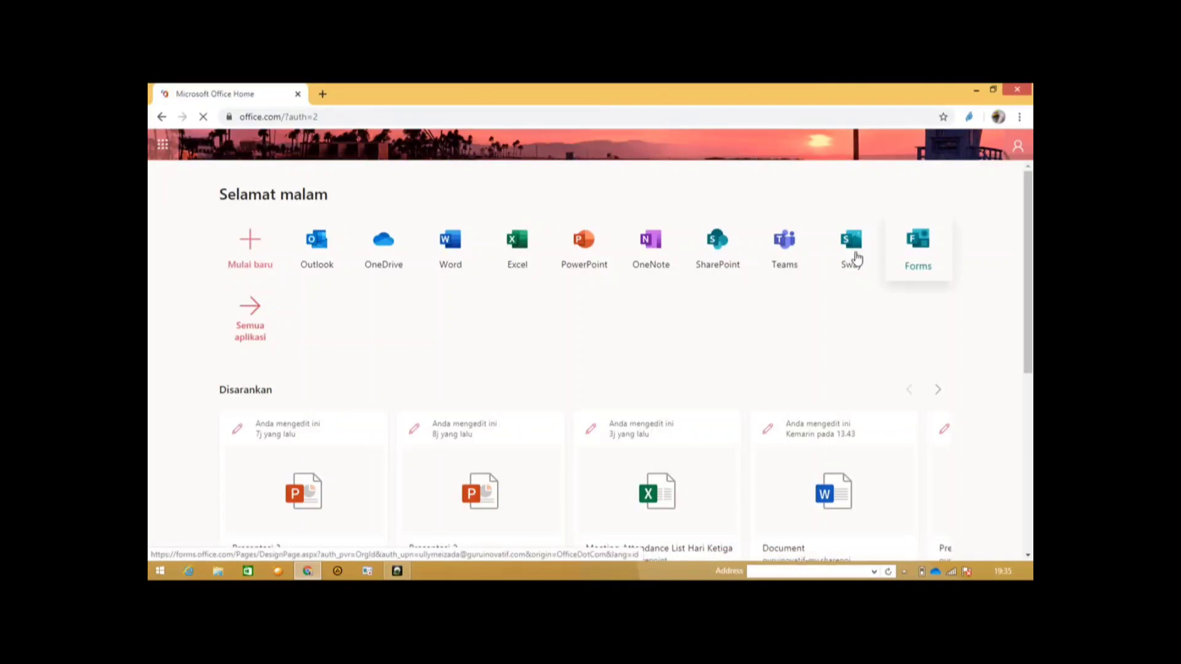
- Open Sway from the Office home page, look through the template gallery and create a new blank Sway
click(855, 258)
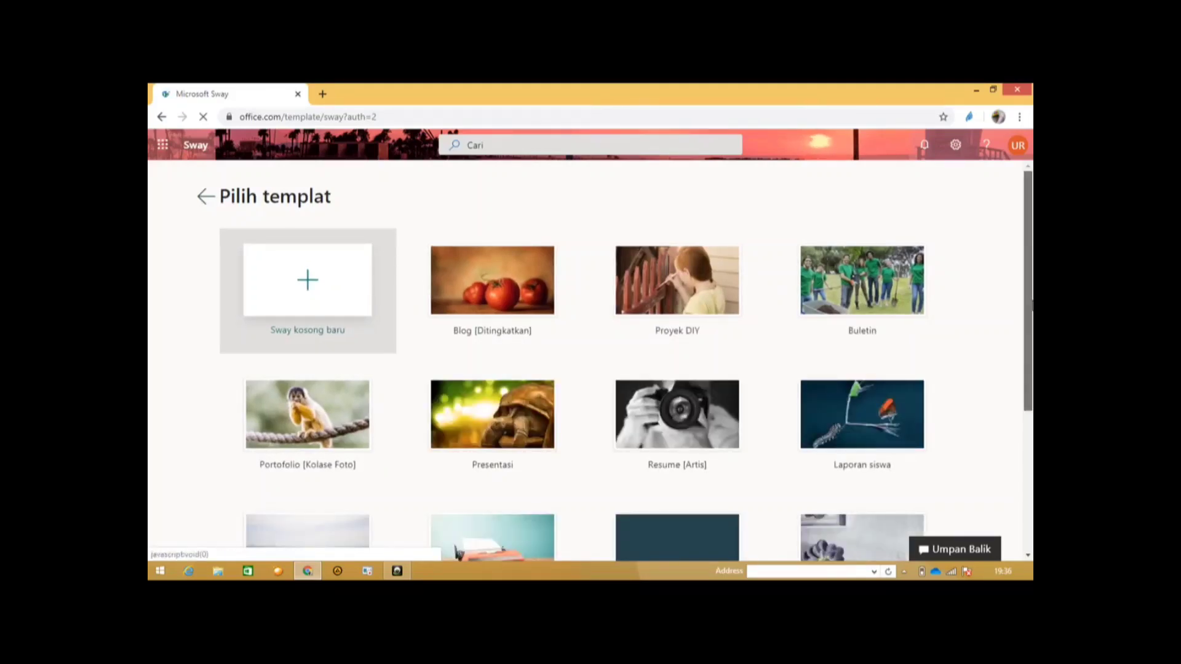
scroll(591, 357, down, 3)
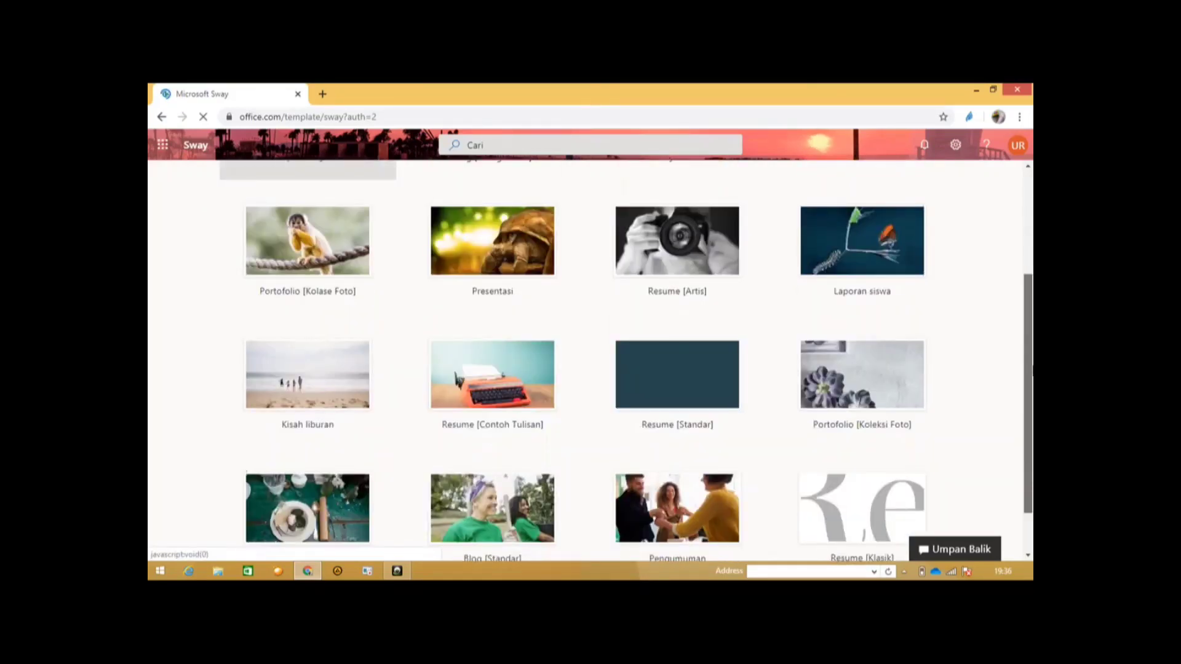
scroll(1032, 388, down, 1)
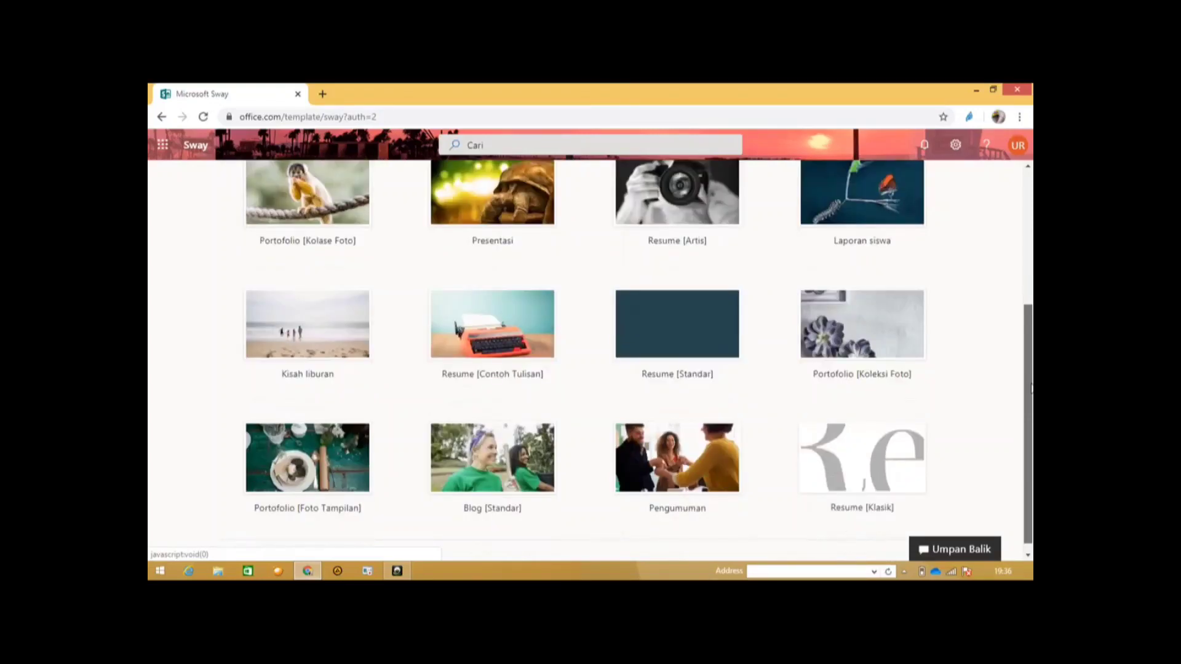
scroll(1032, 387, up, 4)
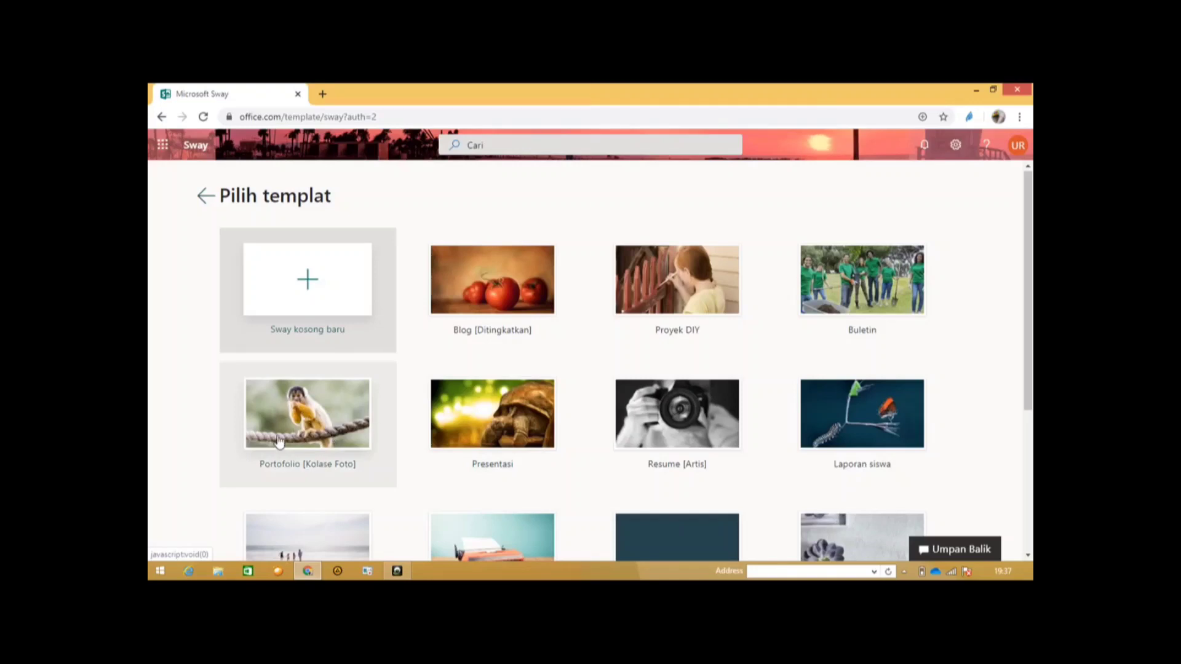
scroll(1027, 295, down, 1)
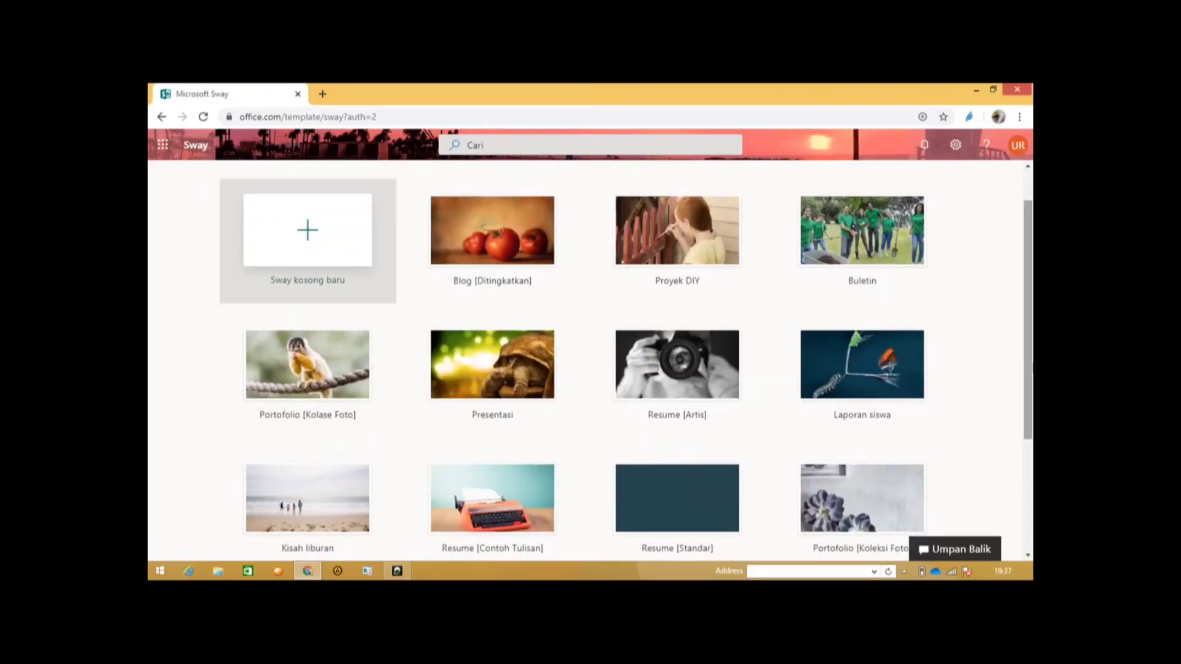
scroll(528, 332, down, 1)
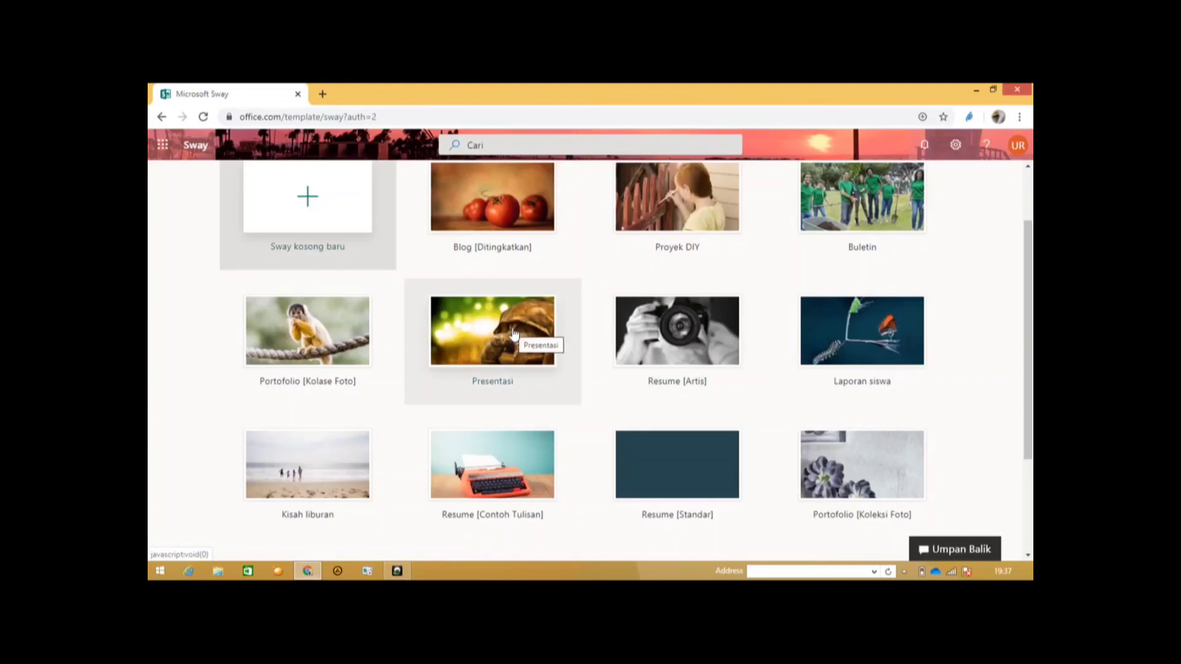
drag(1027, 308, 1028, 259)
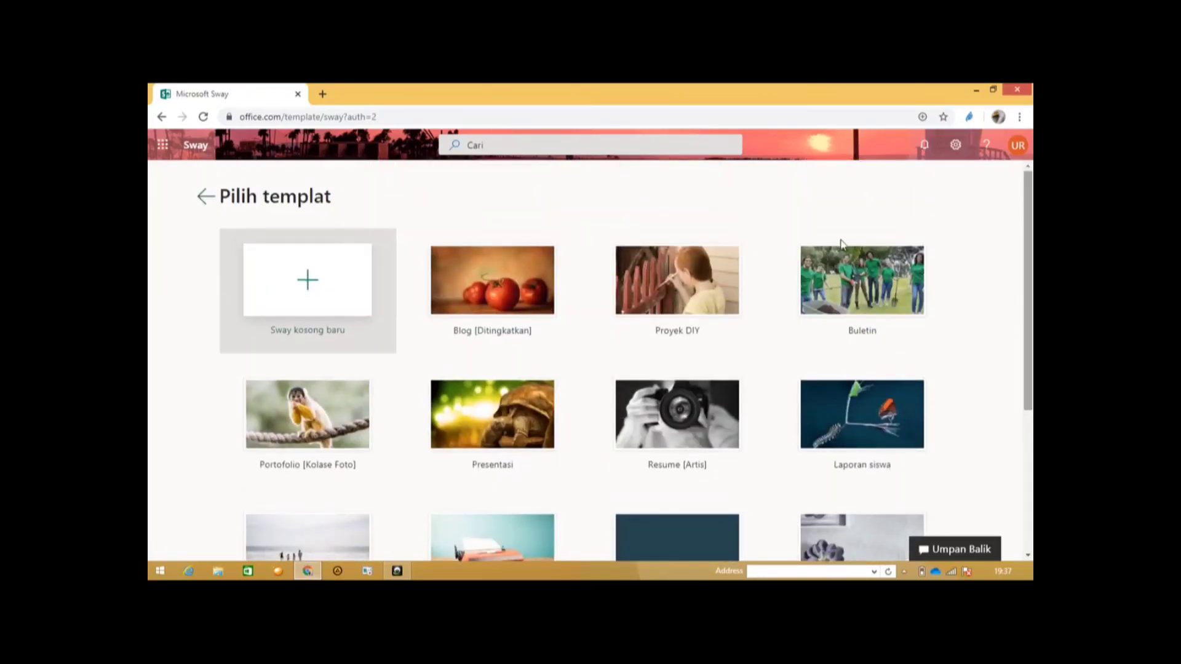
click(326, 296)
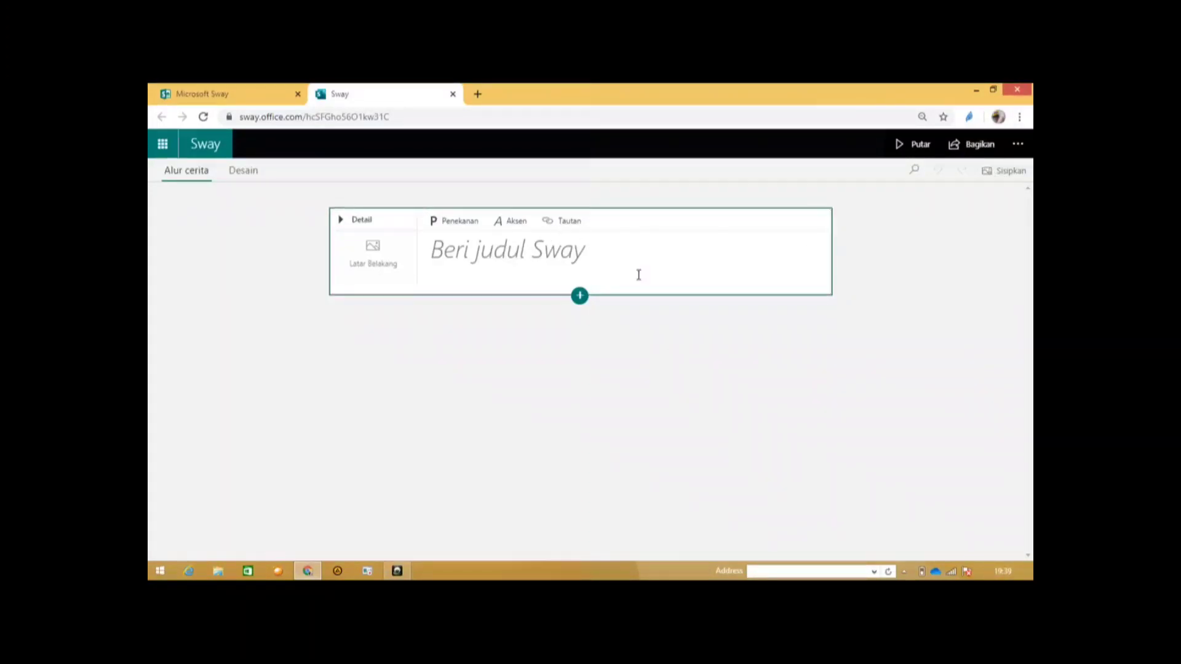
- Enter "COVID DISEASES 2019 (COVID-19)" as the title of the Sway
click(541, 250)
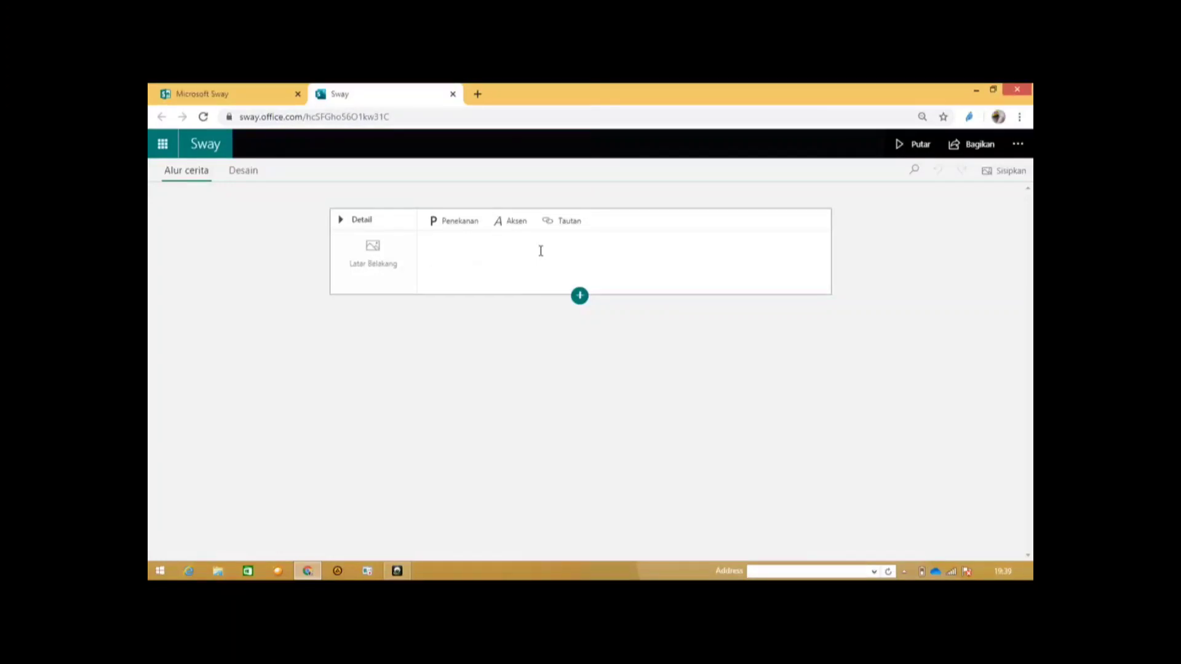
text(C)
key(BackSpace)
text(COVID DISEA)
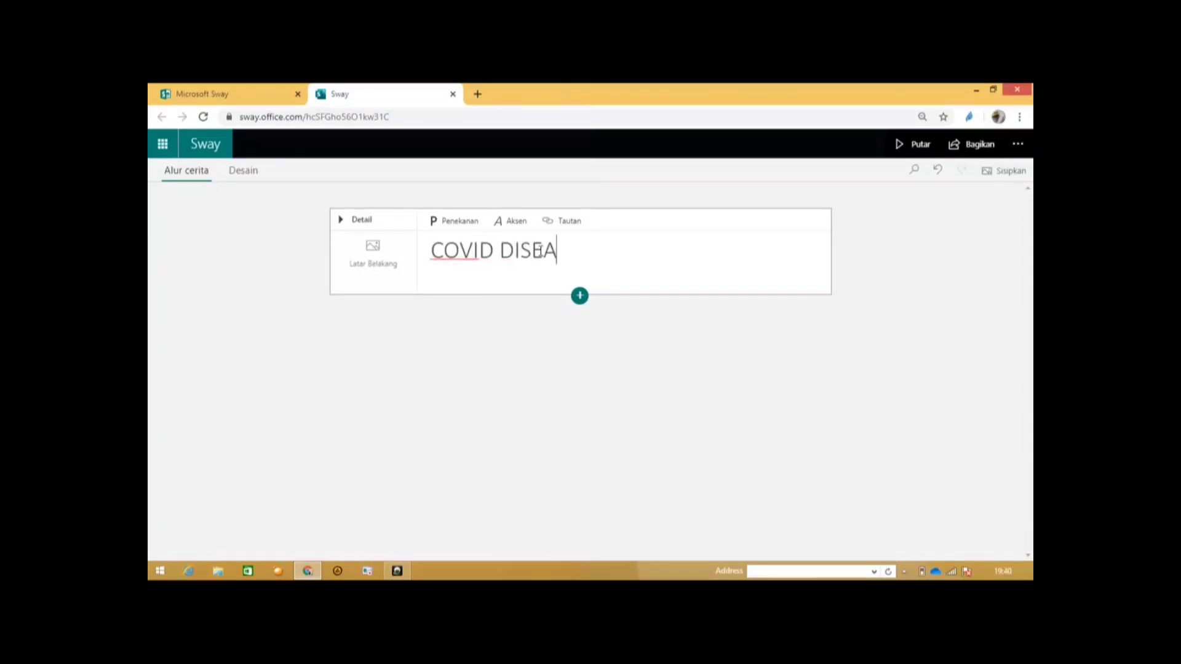
text(SES 2019 9)
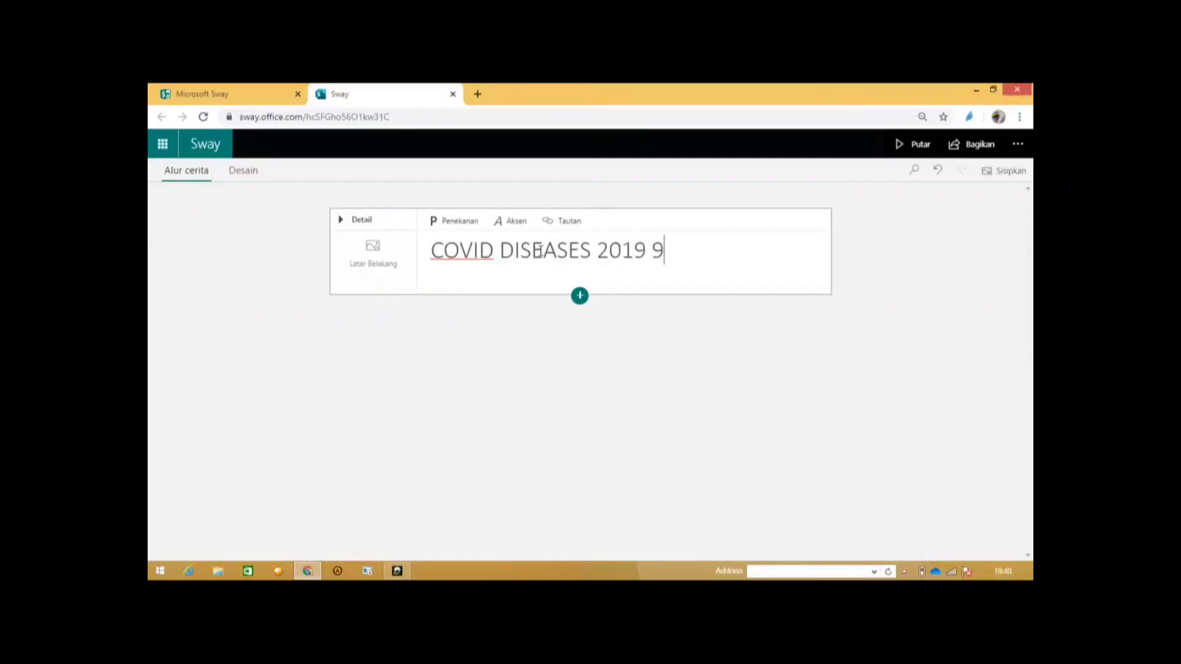
key(BackSpace)
text((COVID-19))
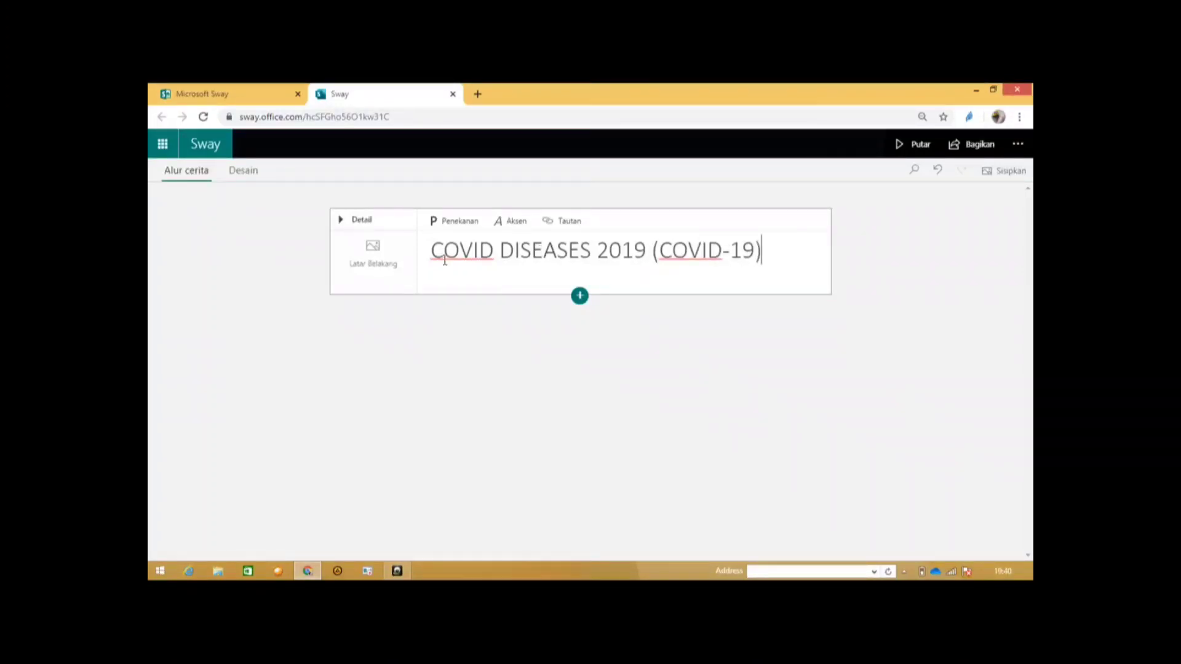
- Open the background image suggestions for the title card and correct its title to "CORONA VIRUS DISEASES 2019 (COVID-19)"
click(388, 275)
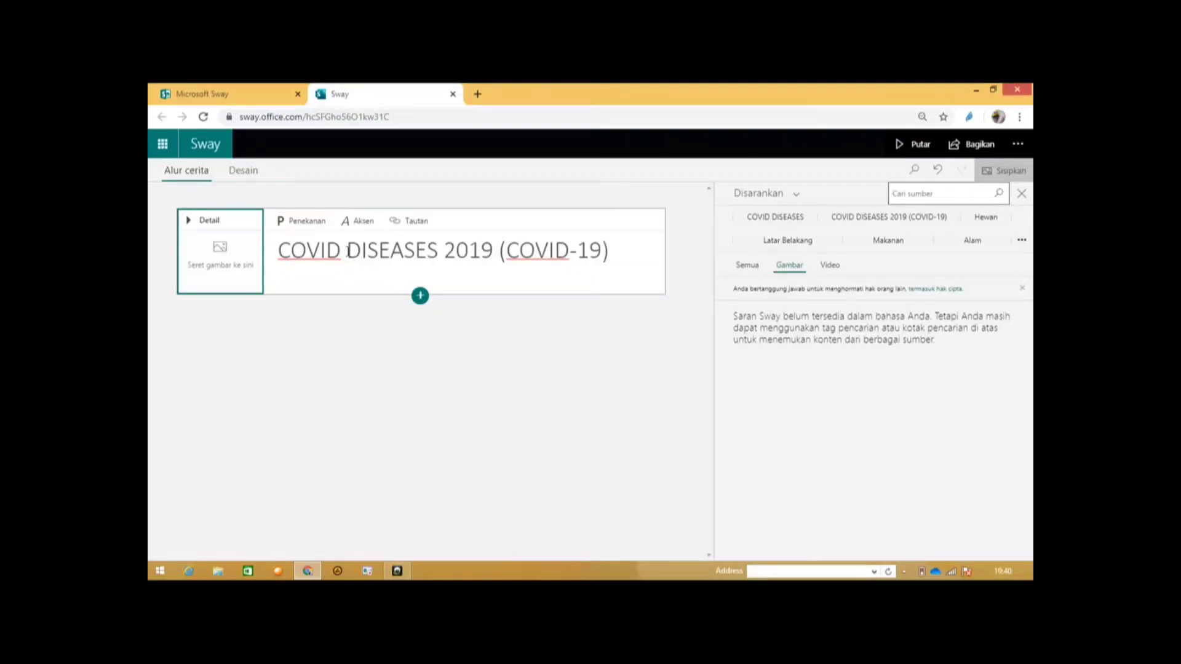
click(307, 249)
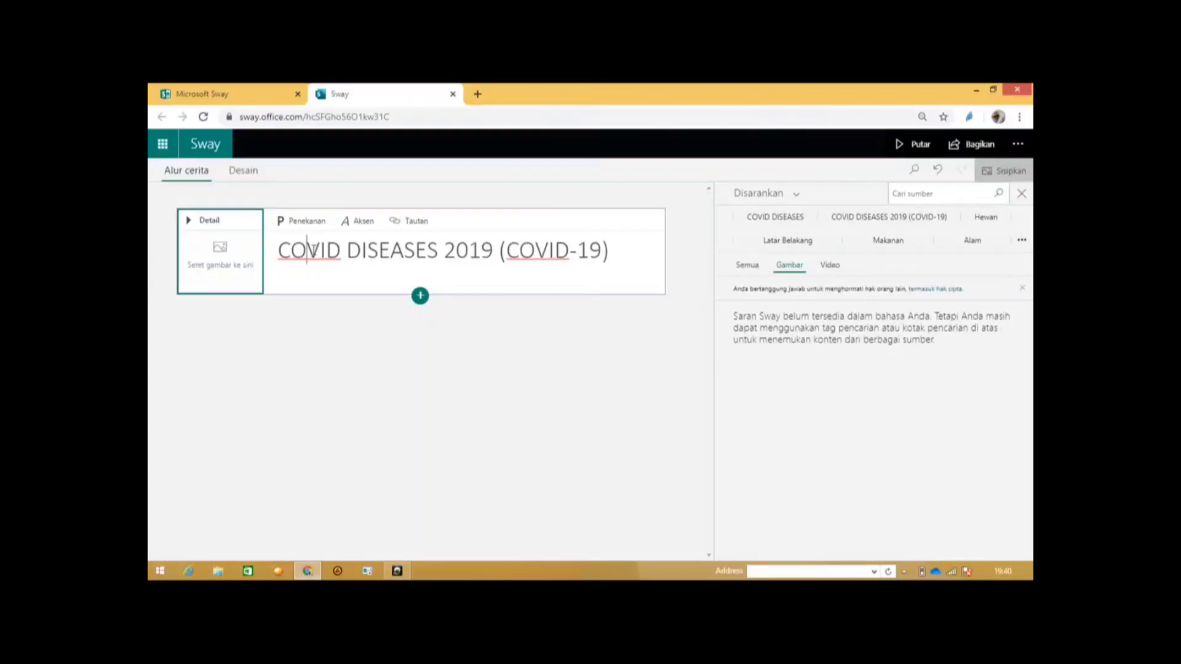
text(RONA)
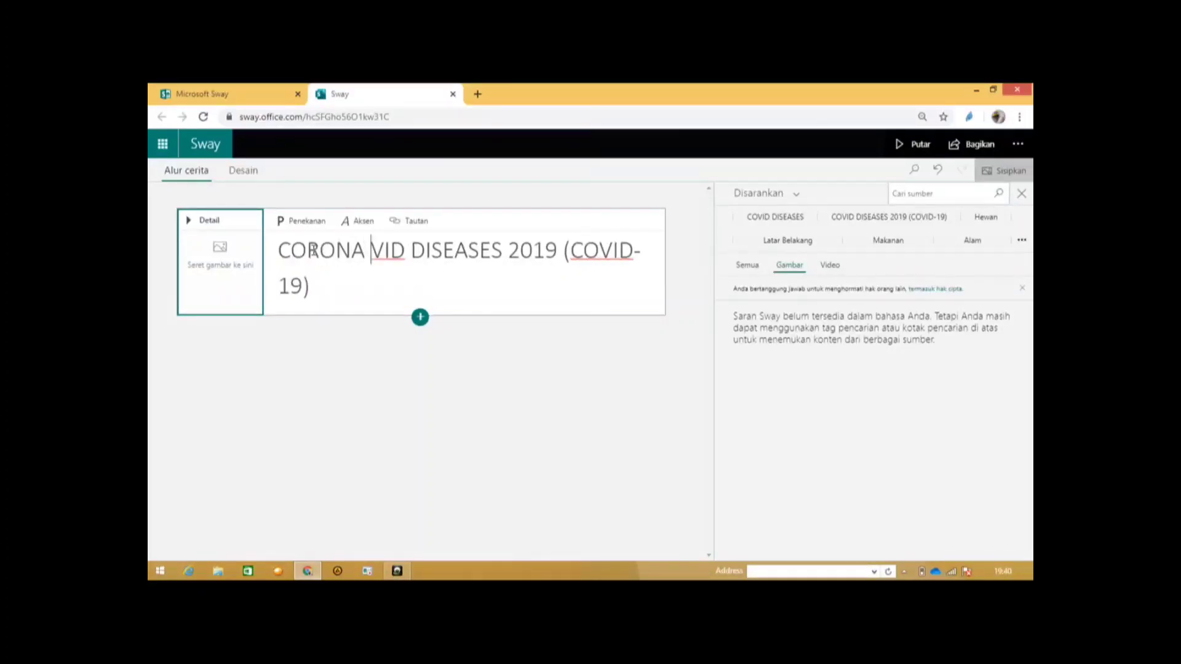
key(Right)
key(Right)
text(RUS)
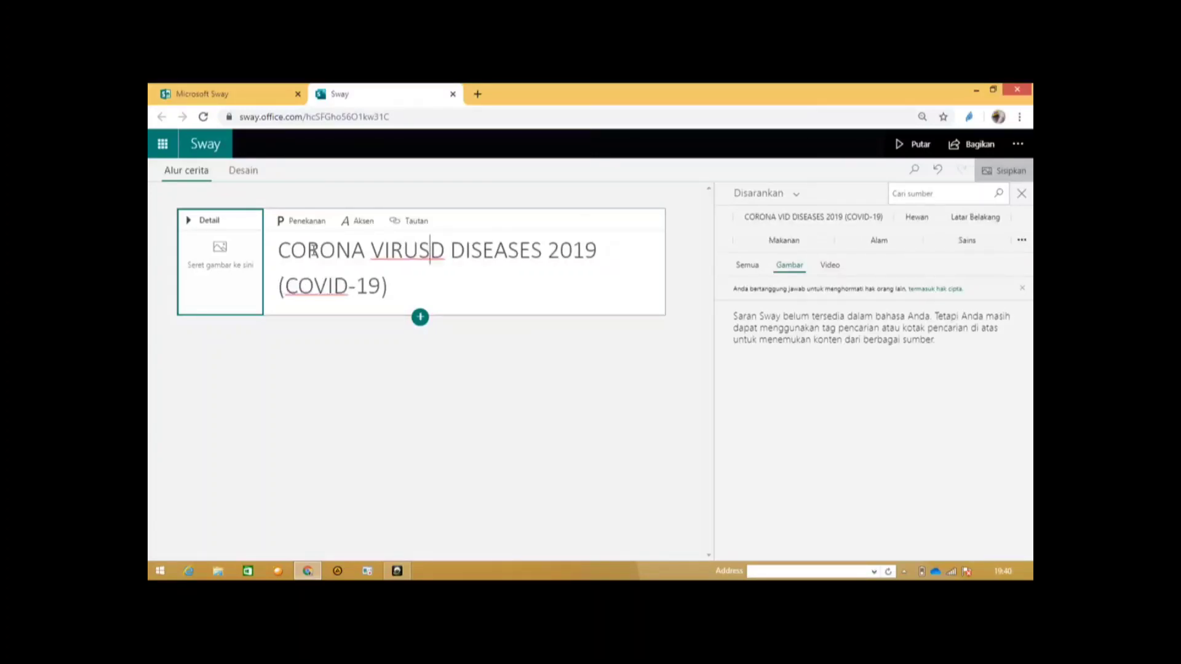
key(Delete)
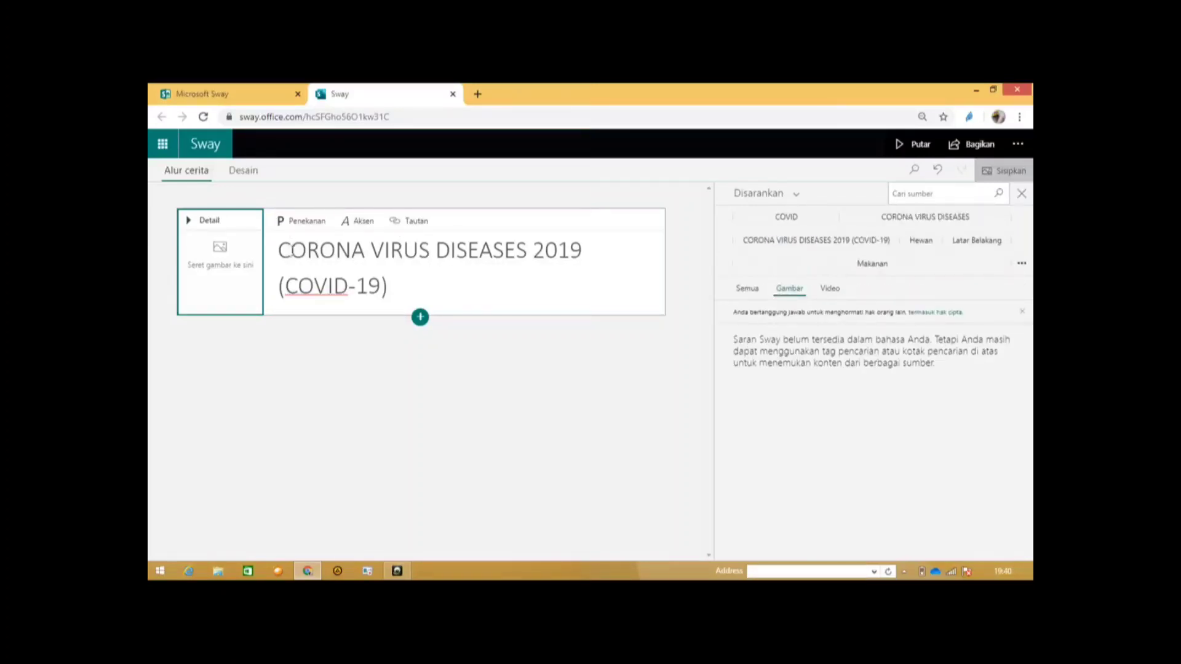
- Copy the full title text and search the image sources for "CORONA VIRUS DISEASES 2019 (COVID-19)"
click(278, 250)
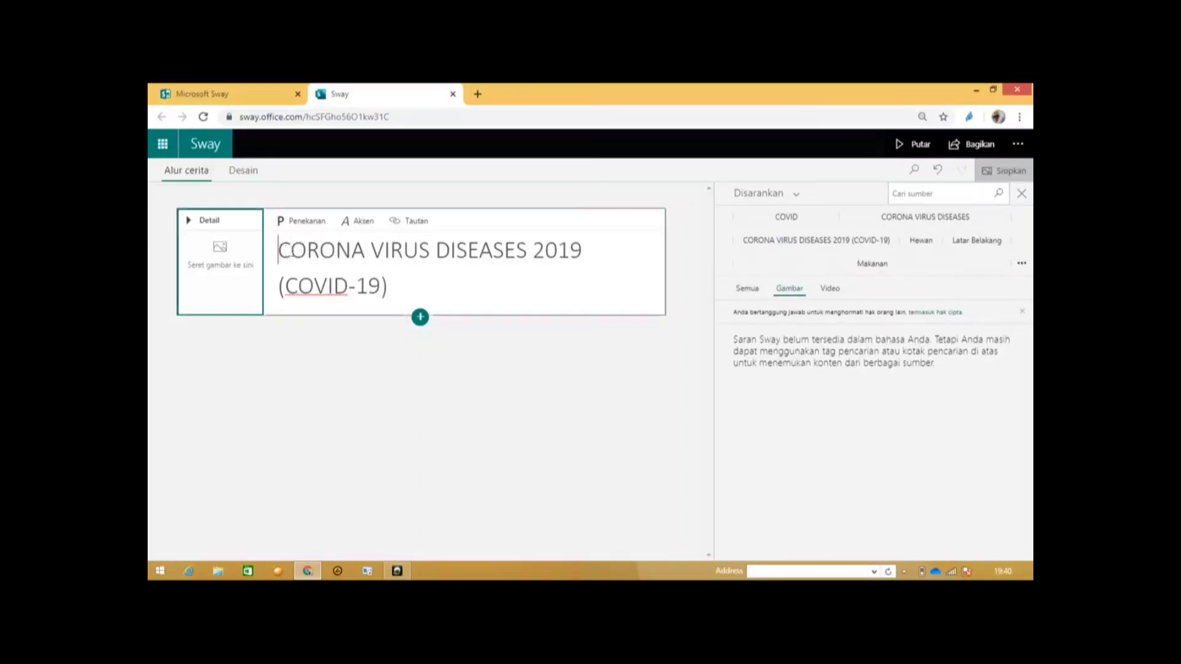
drag(278, 251, 417, 286)
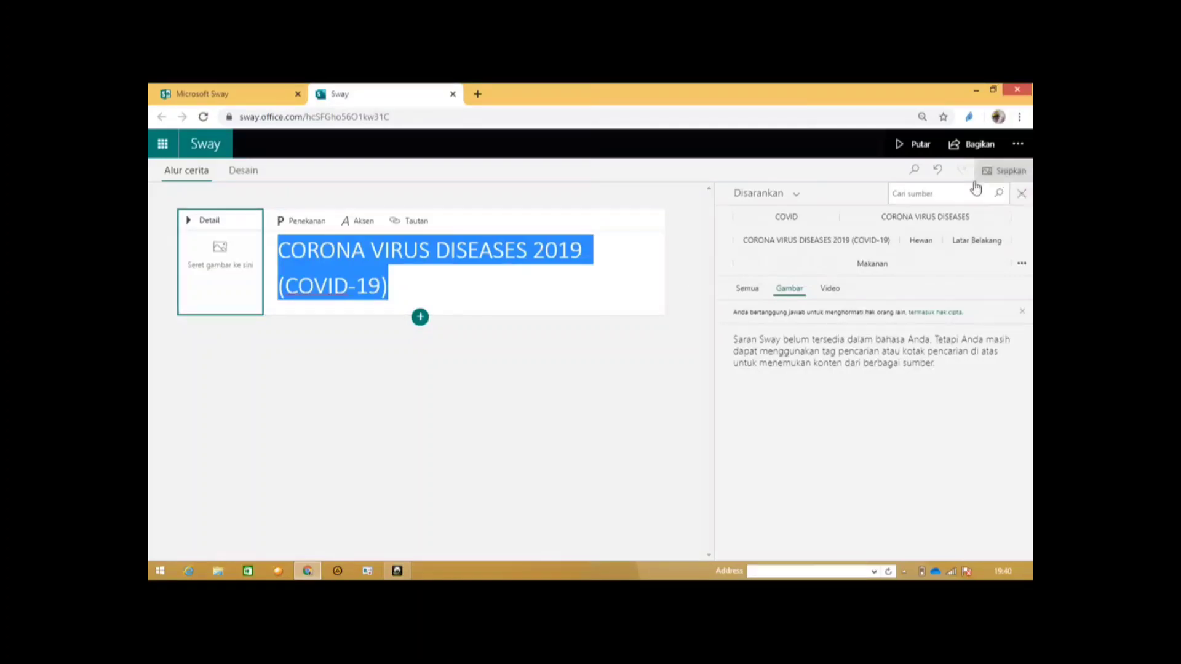
click(946, 194)
key(ctrl+v)
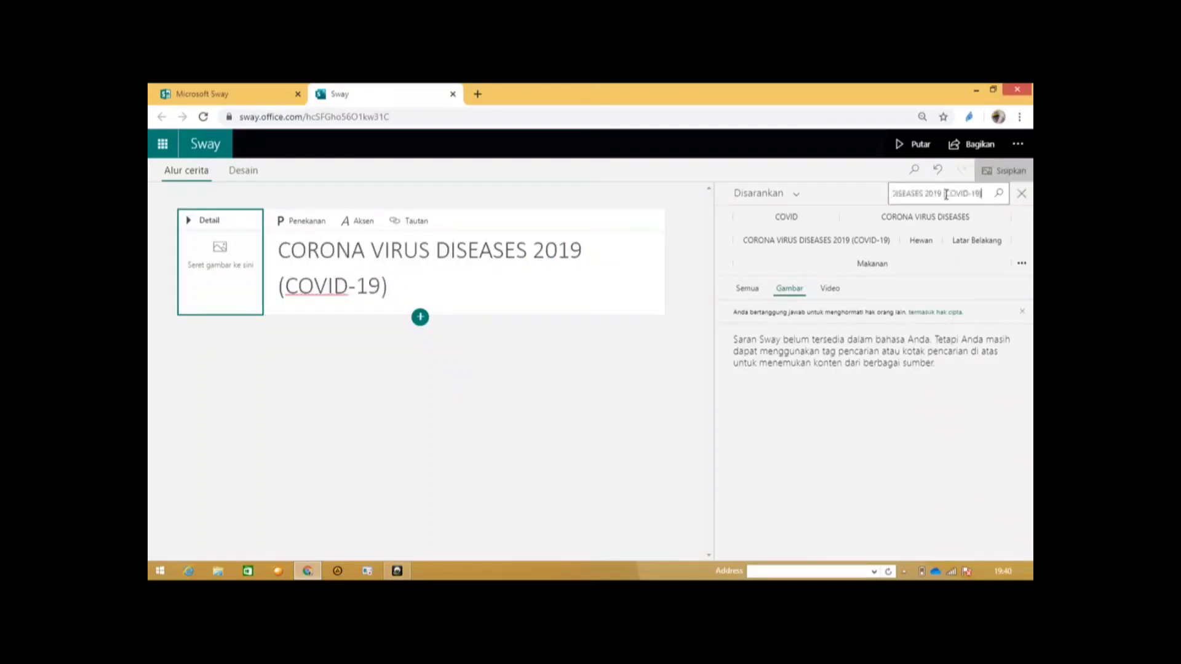
key(Return)
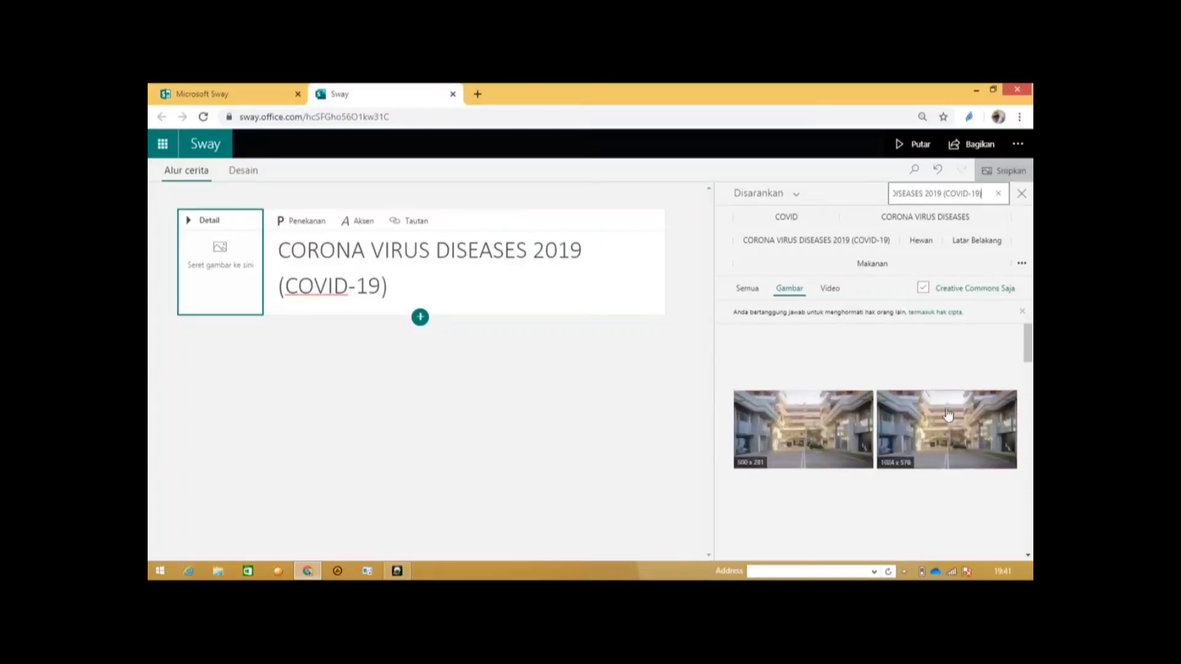
- Set the grey microscope image of virus cells from the search results as the title card's background
drag(1031, 349, 1033, 406)
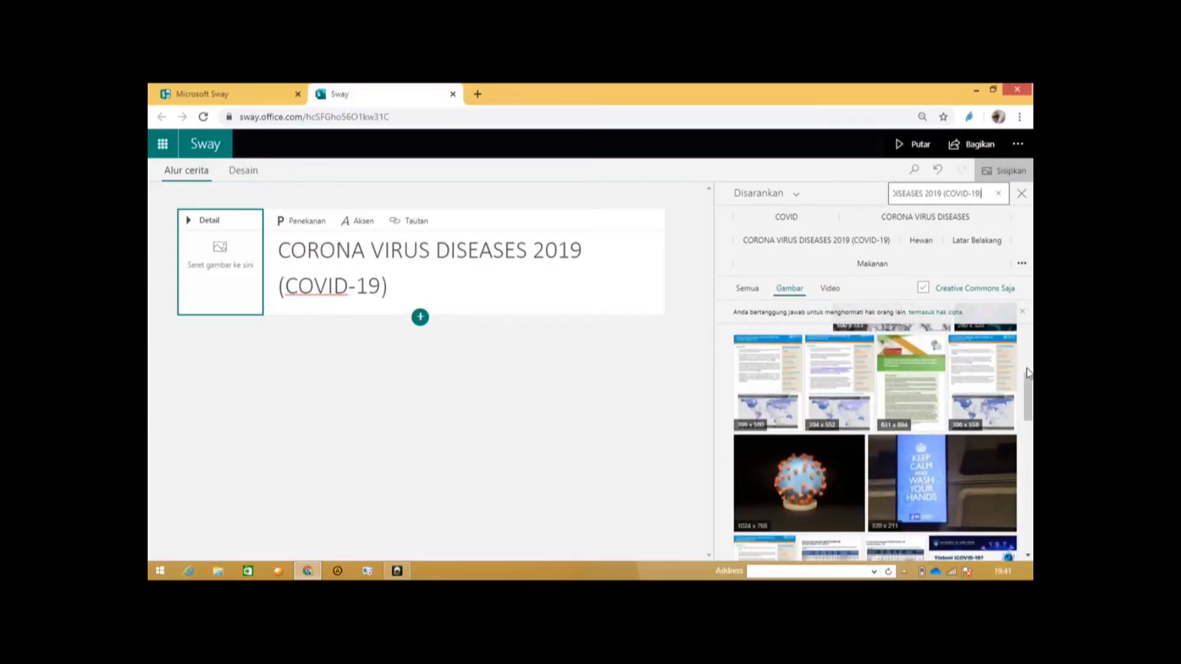
drag(1032, 377, 1032, 360)
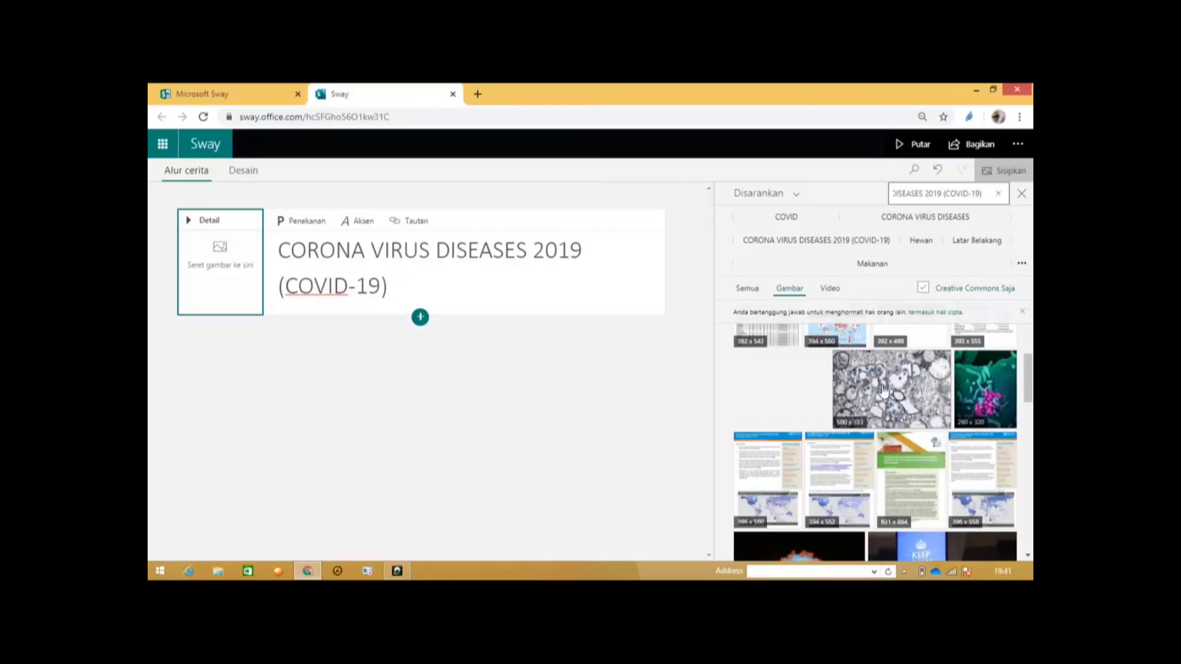
drag(884, 391, 208, 271)
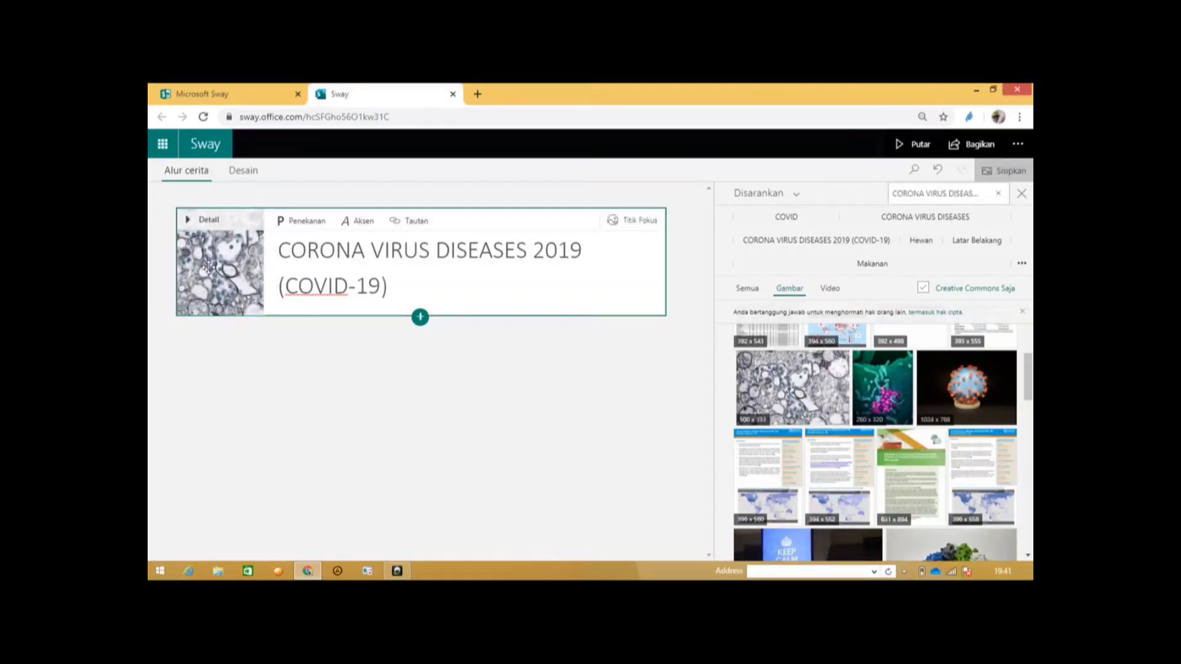
- Mark the whole background image as important in the title card's focus point settings (Seluruh gambar penting) and return to the storyline
click(633, 221)
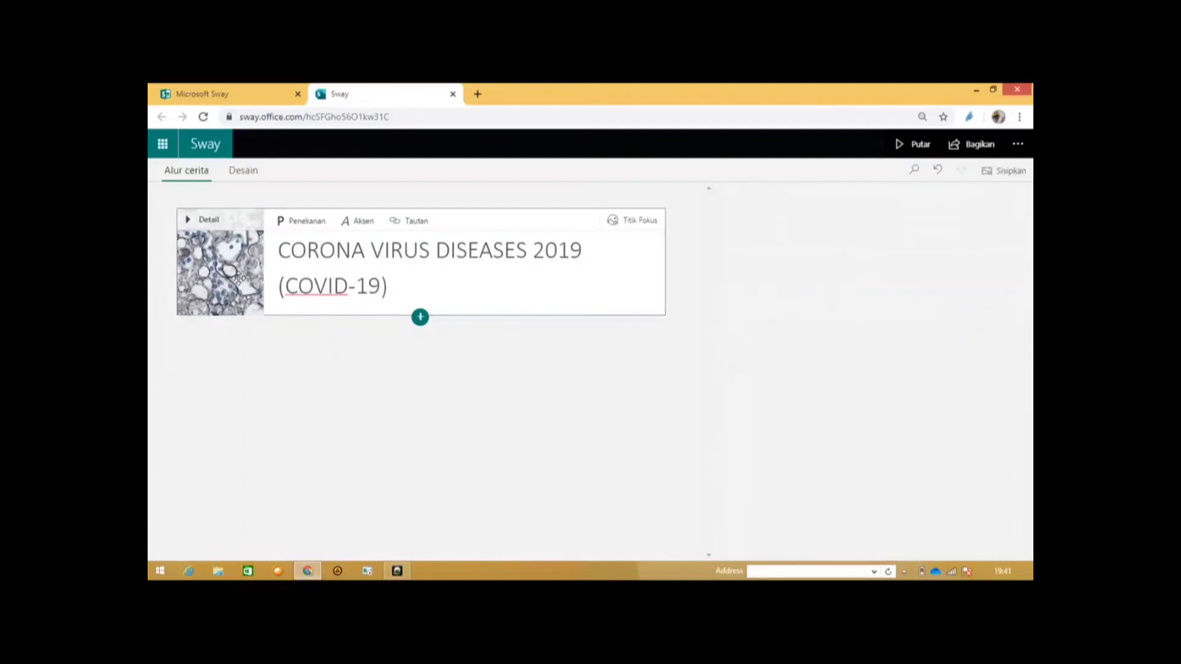
click(240, 281)
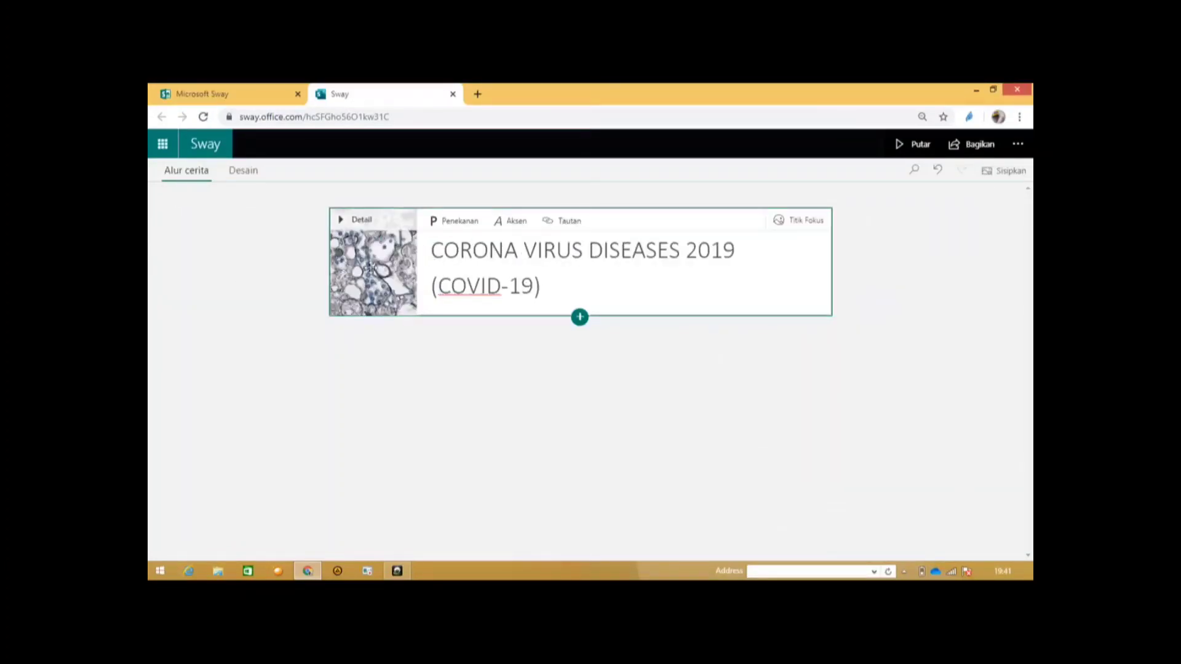
click(803, 221)
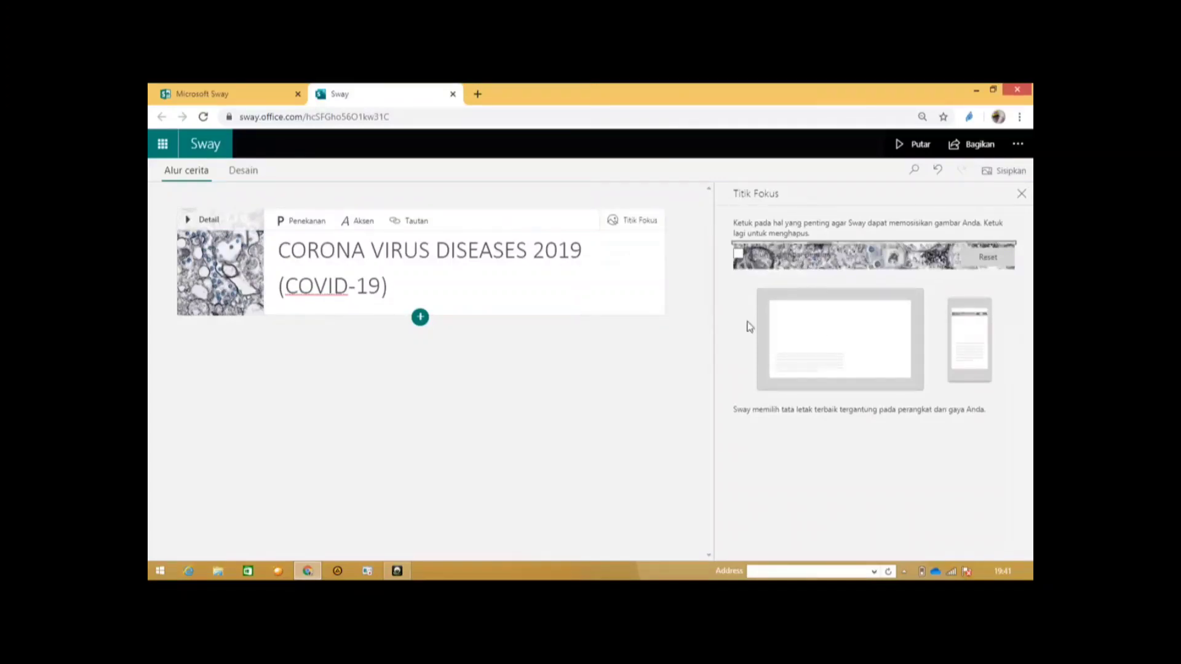
click(739, 394)
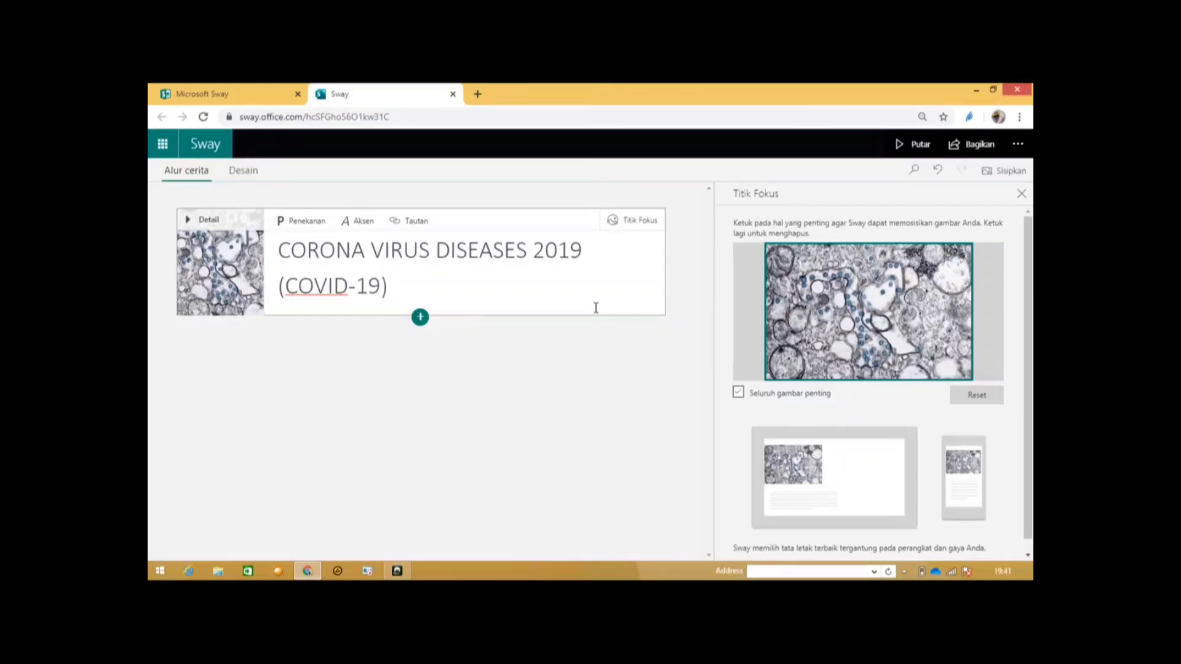
click(1020, 198)
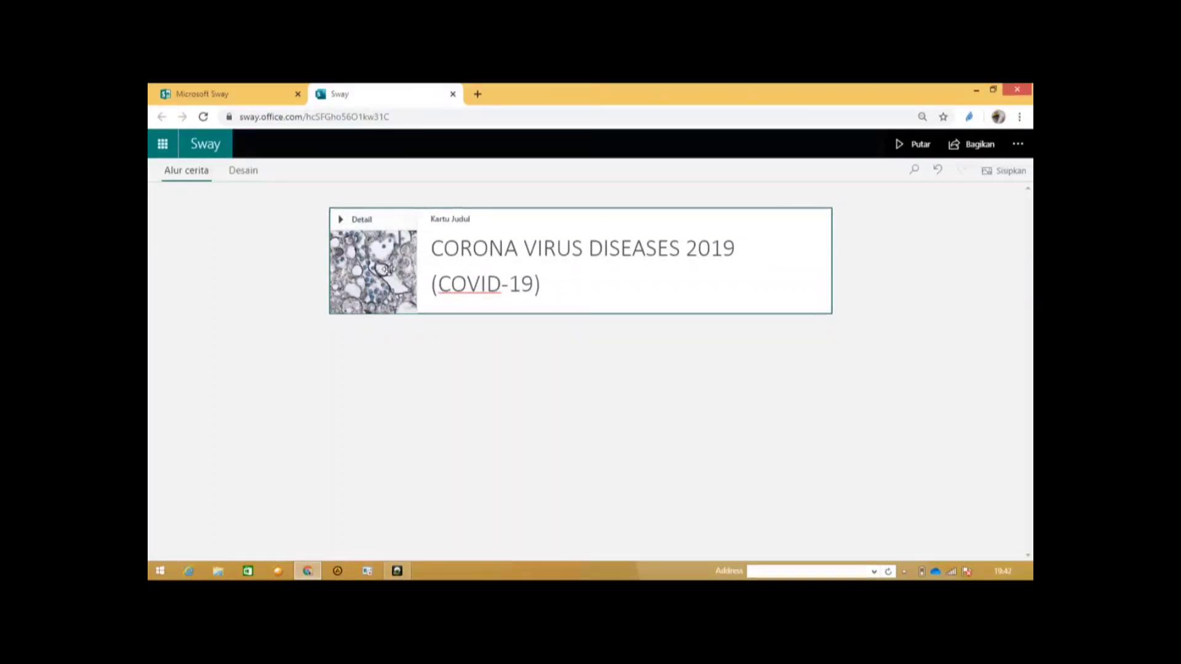
click(582, 256)
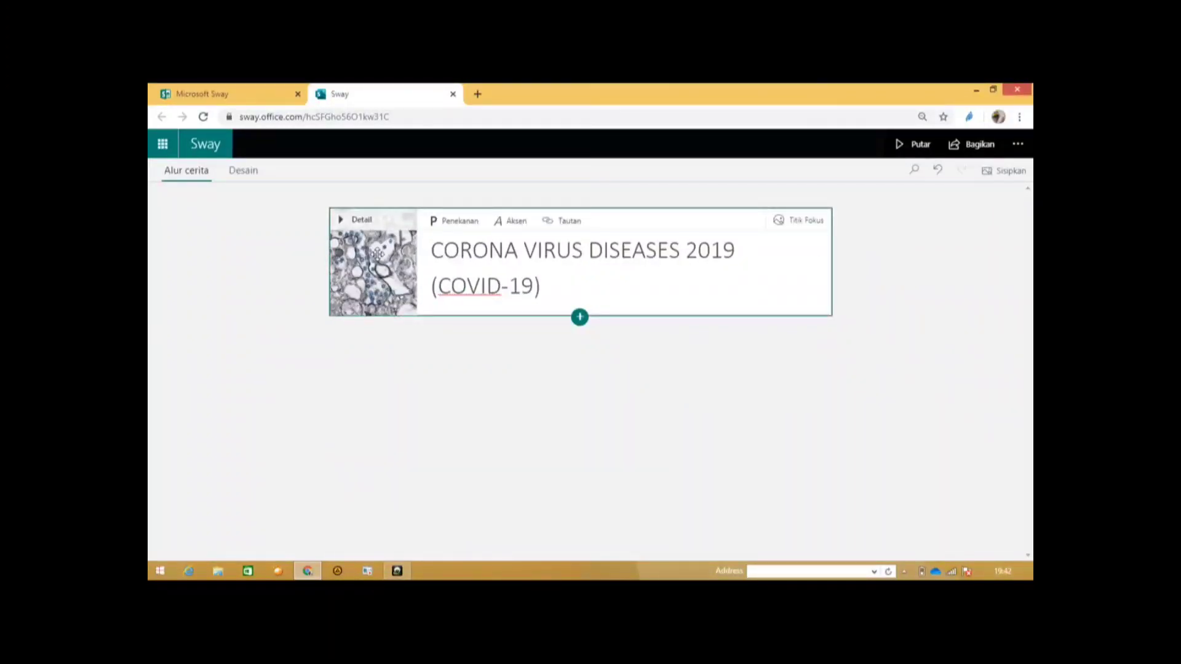
click(640, 295)
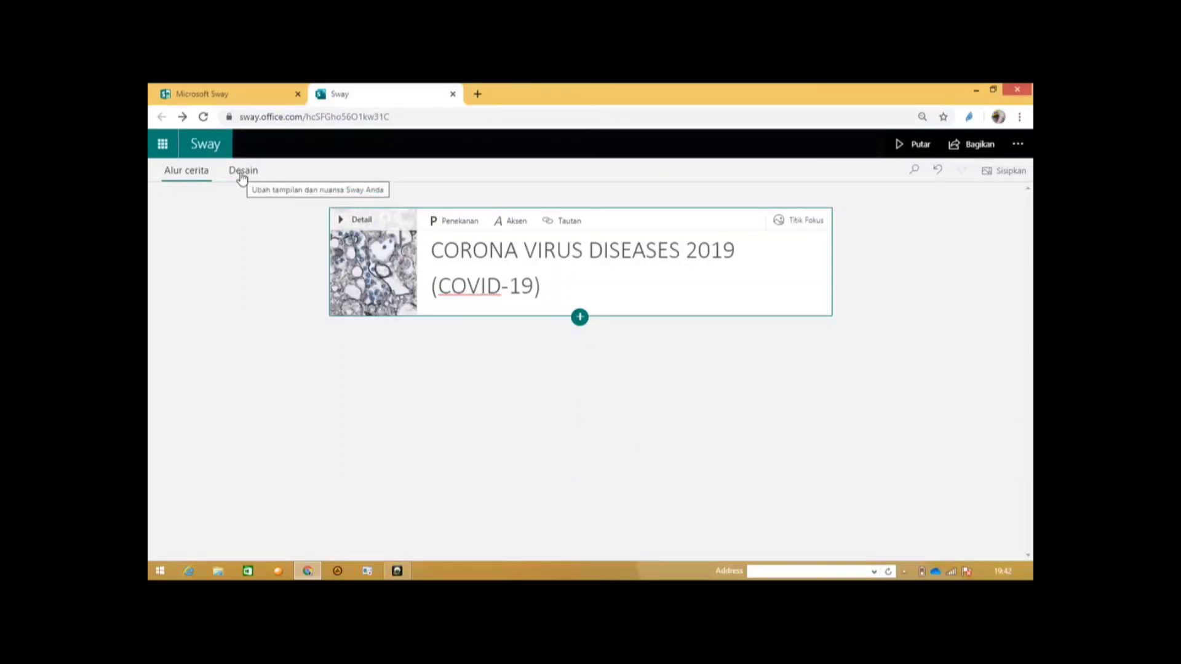
- Switch the Sway's design layout to Vertikal and play the Sway as a preview
click(241, 177)
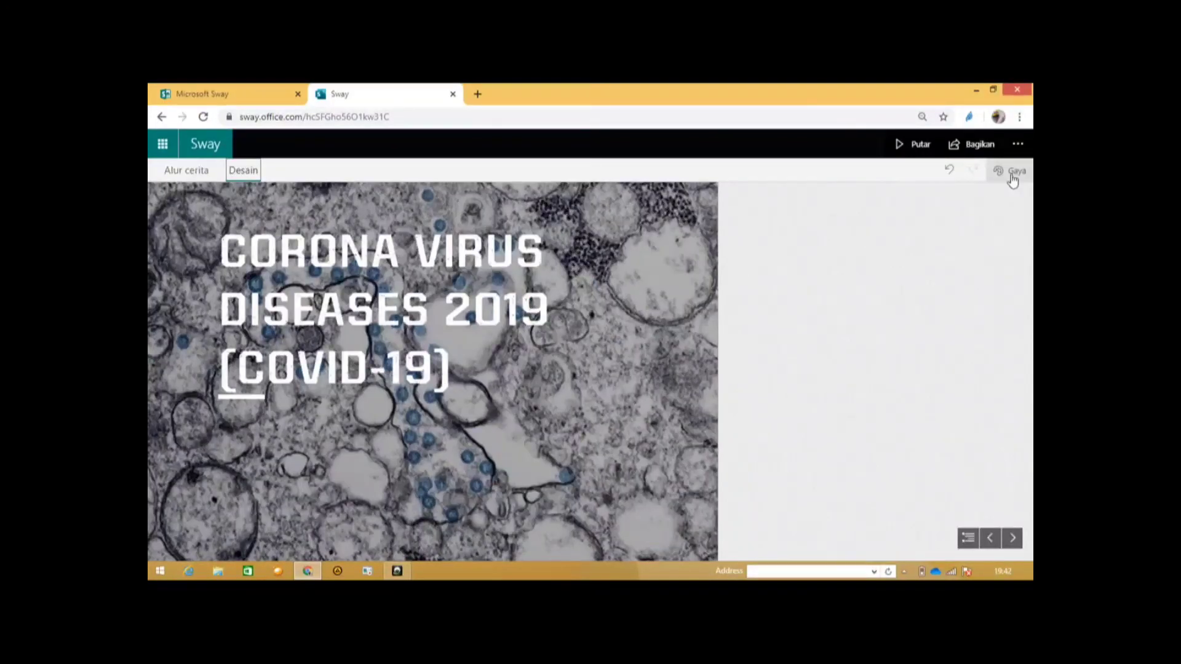
click(1009, 172)
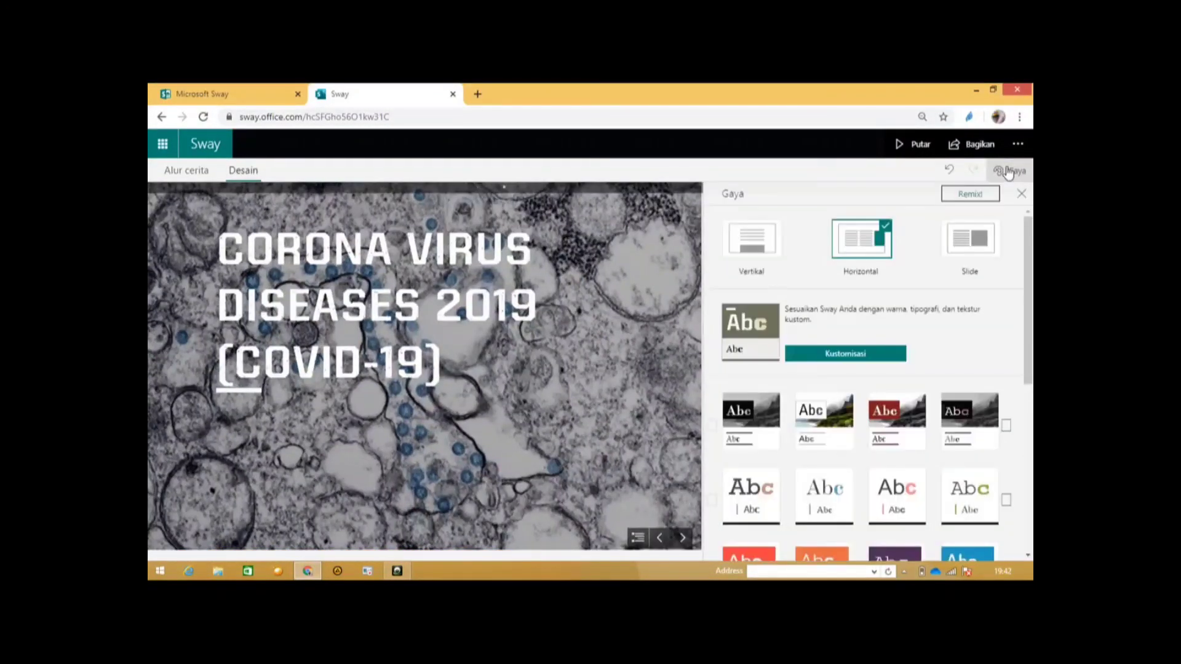
click(753, 241)
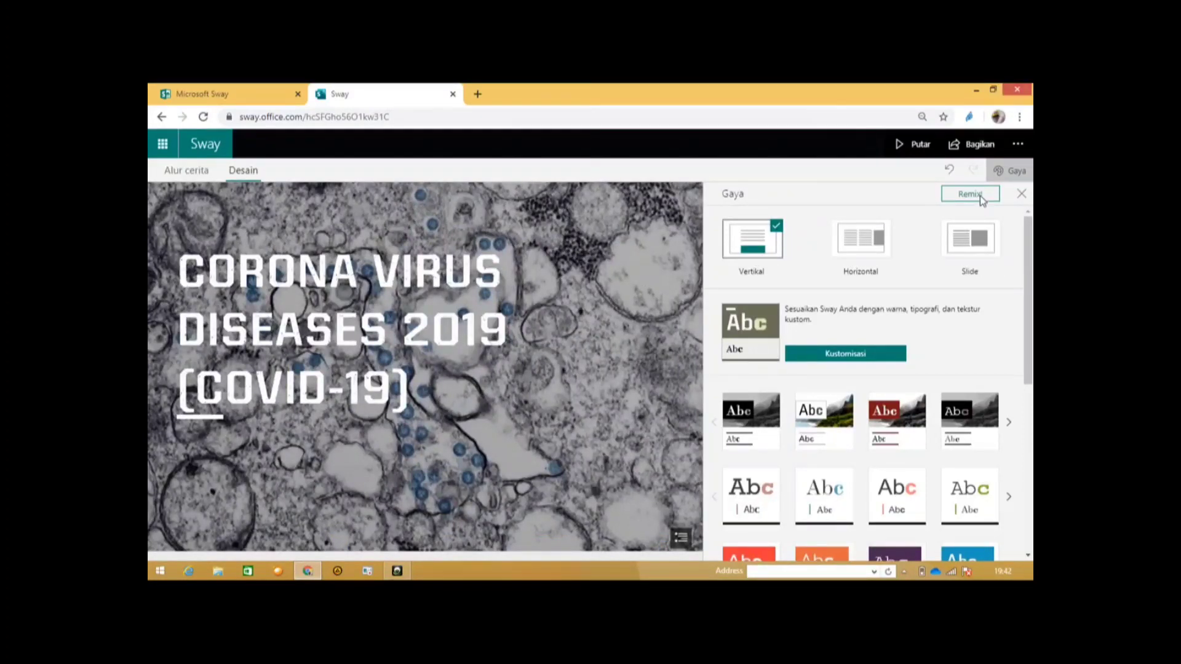
click(901, 149)
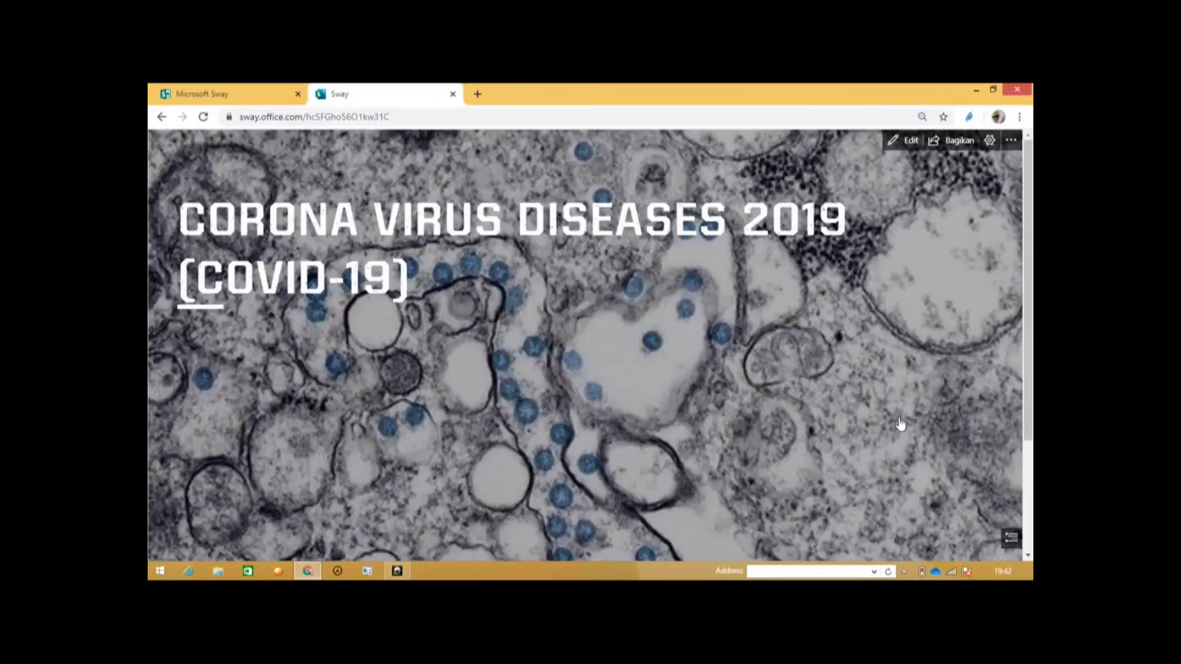
- Look over the title section in the playing Sway and return to editing
scroll(900, 424, down, 3)
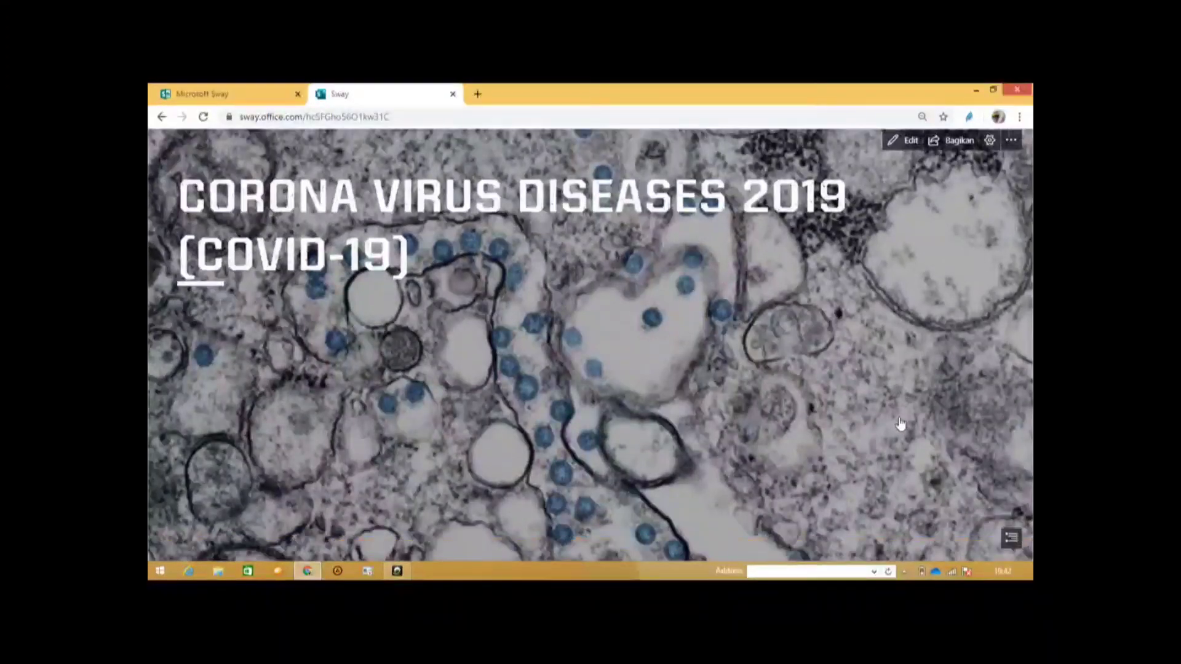
scroll(900, 424, up, 3)
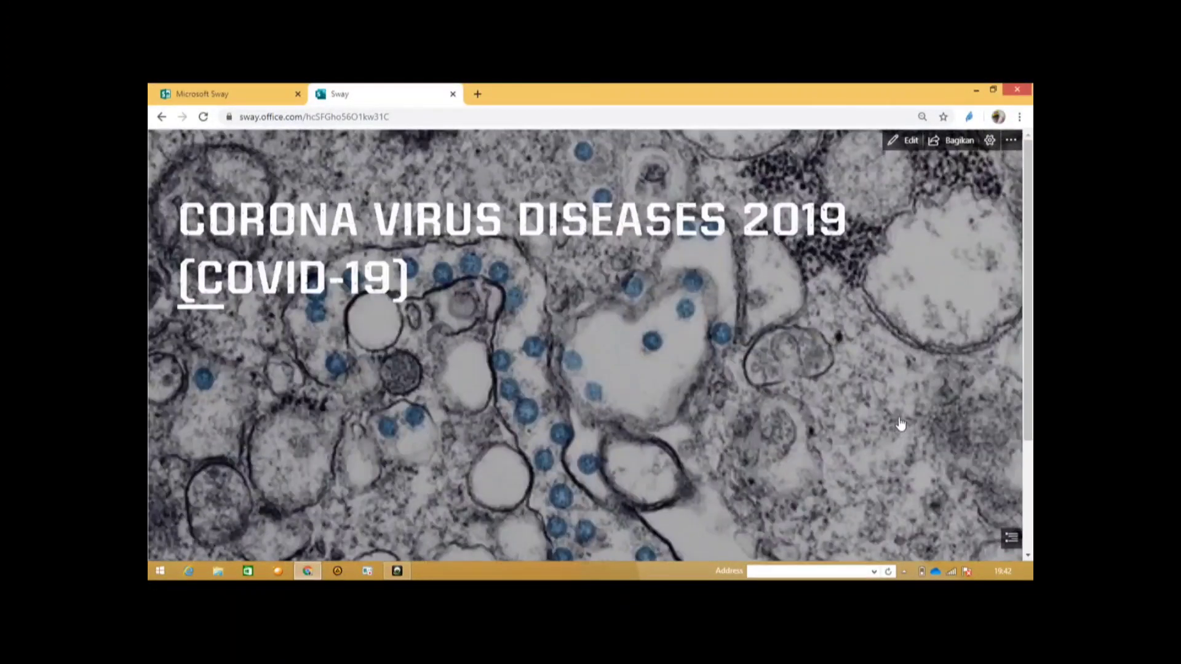
click(911, 143)
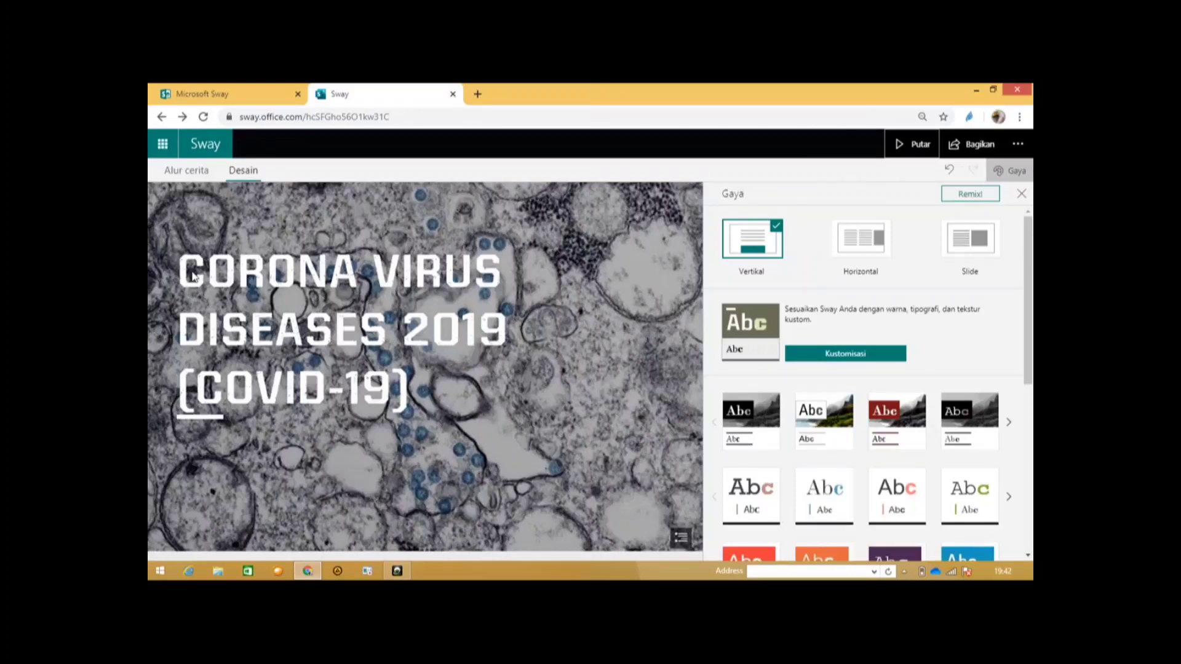
- Apply the style with the light orange title banner from the style gallery to the Sway
scroll(1029, 307, down, 2)
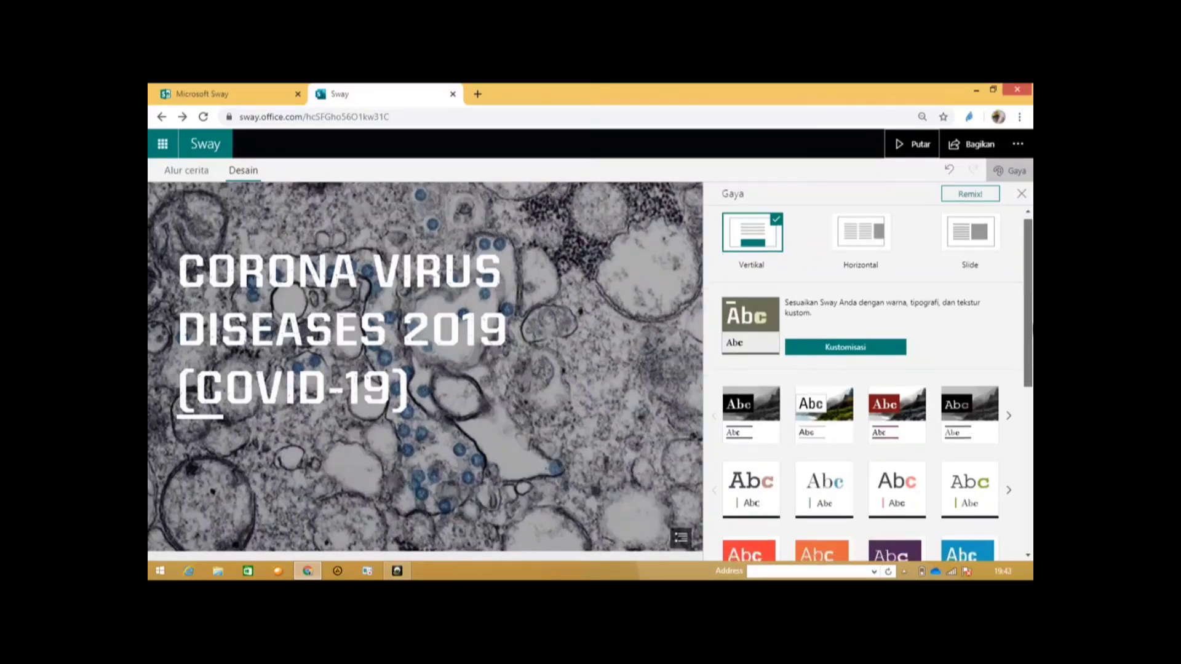
scroll(1029, 365, down, 1)
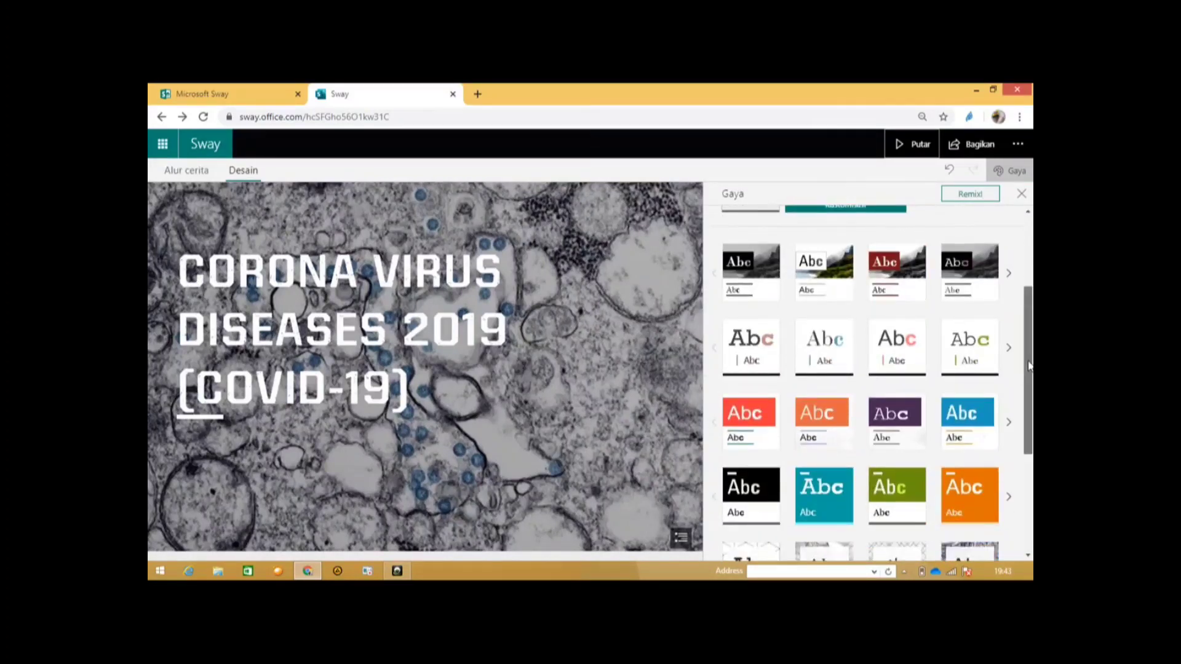
scroll(1029, 369, down, 2)
scroll(1031, 404, up, 1)
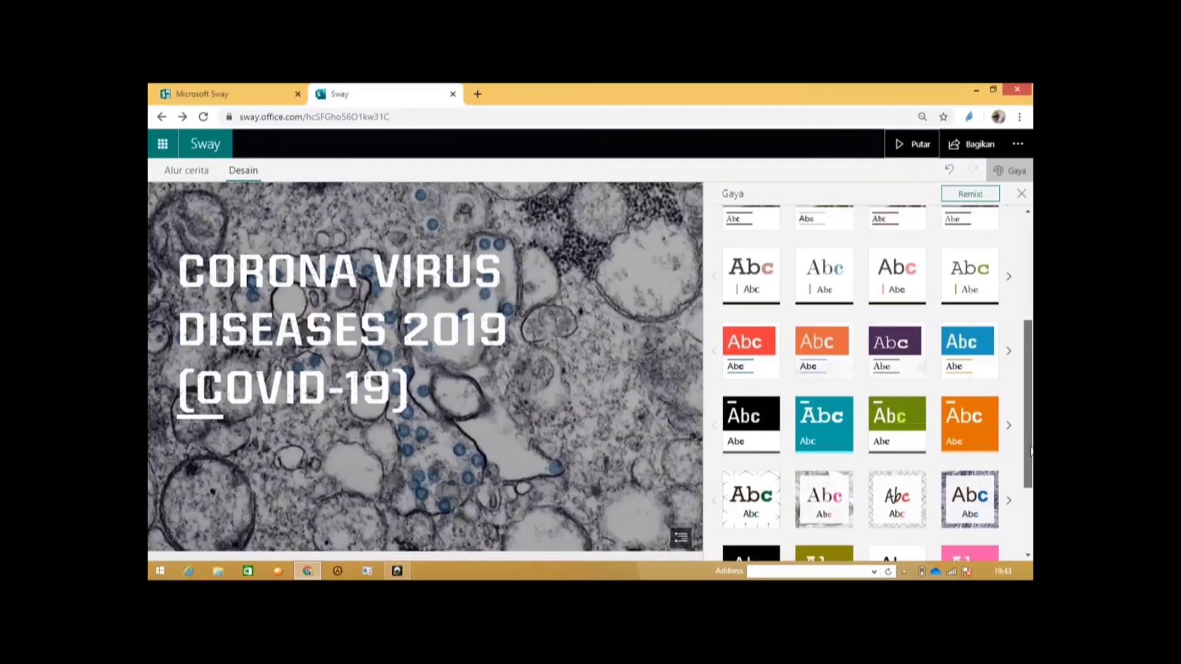
scroll(1032, 462, up, 3)
scroll(874, 382, up, 3)
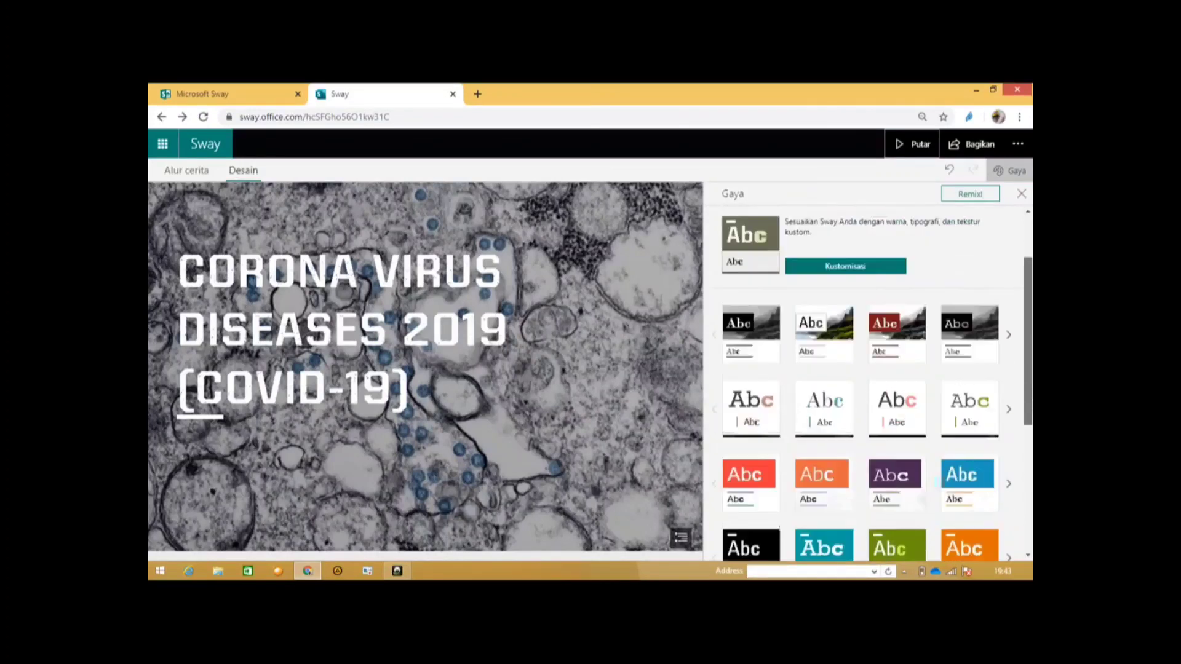
scroll(874, 382, down, 4)
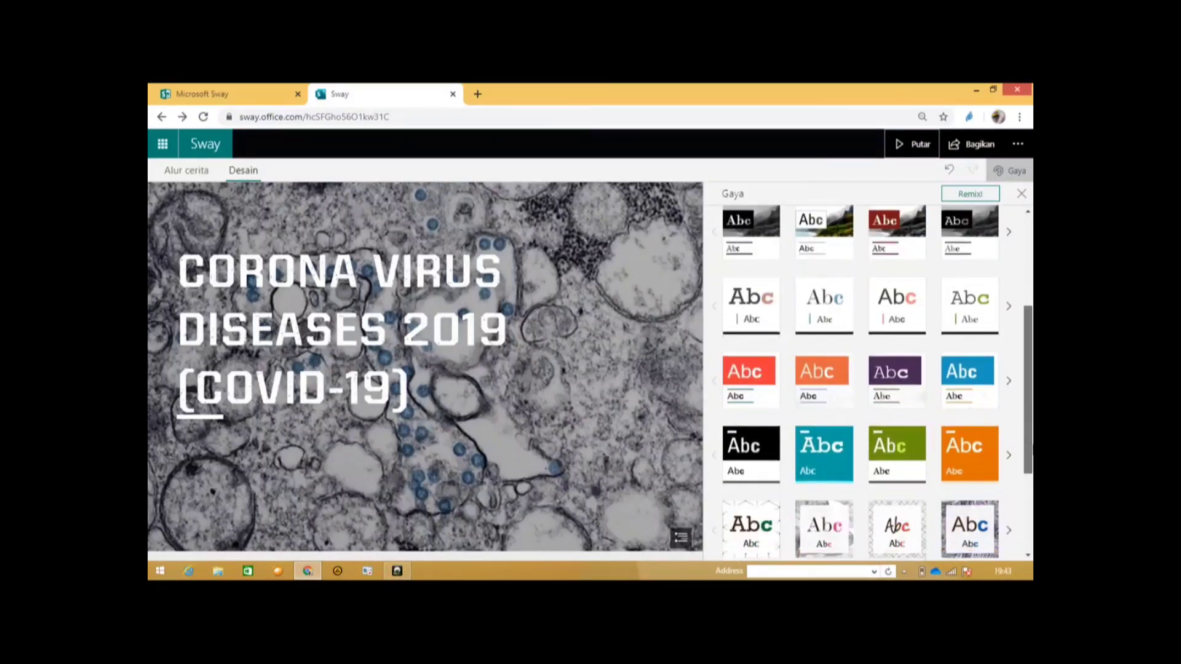
click(819, 366)
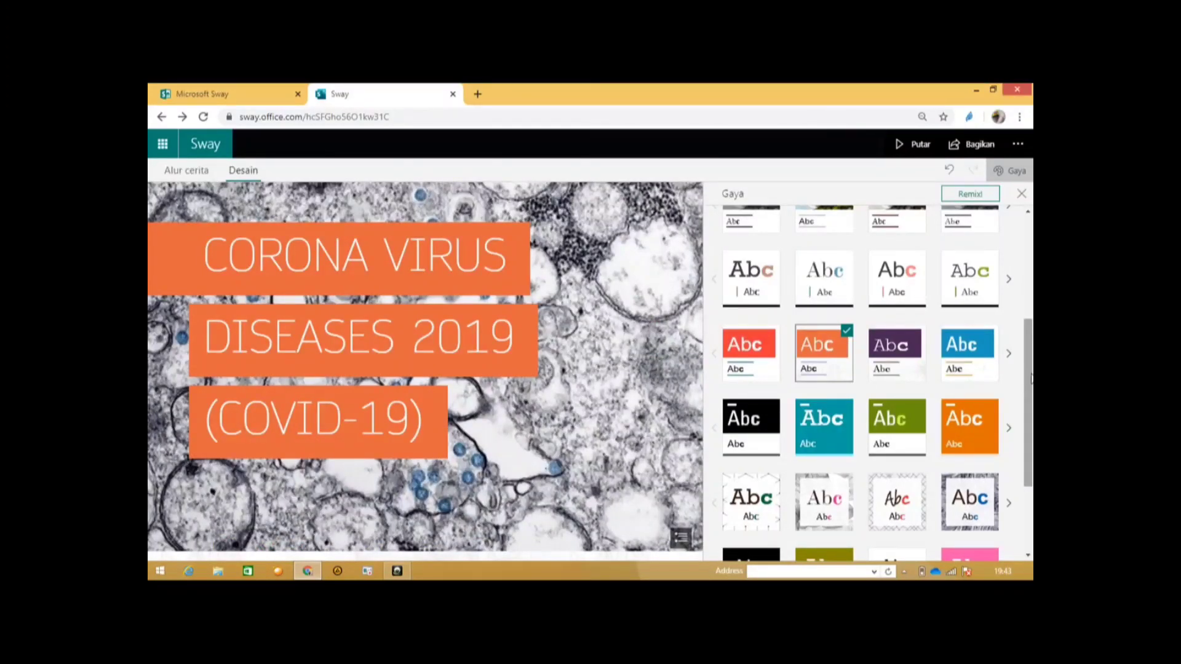
- Apply the style with the blue title banner to the Sway and close the style settings
drag(1031, 376, 1031, 351)
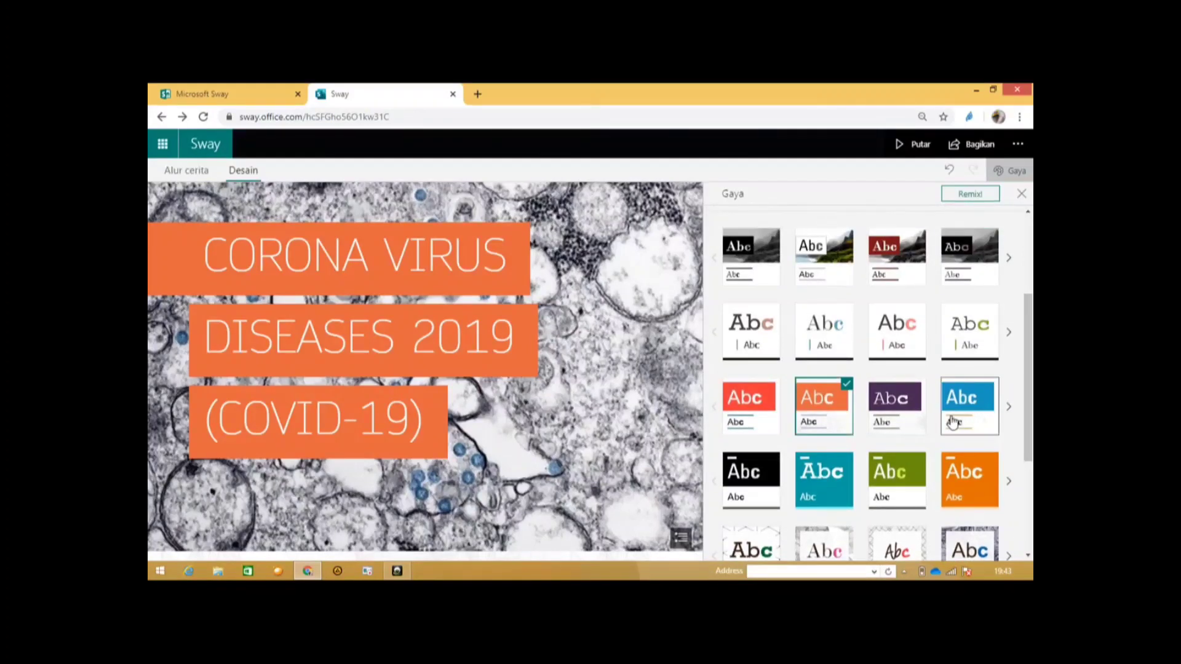
click(953, 422)
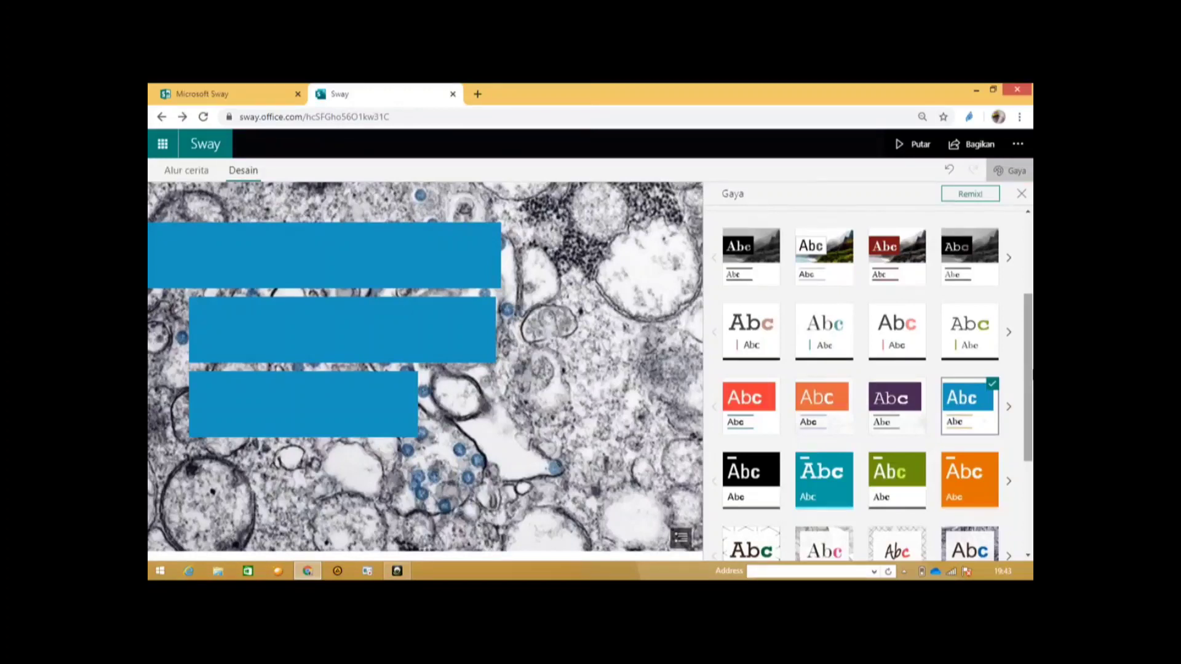
scroll(868, 381, up, 3)
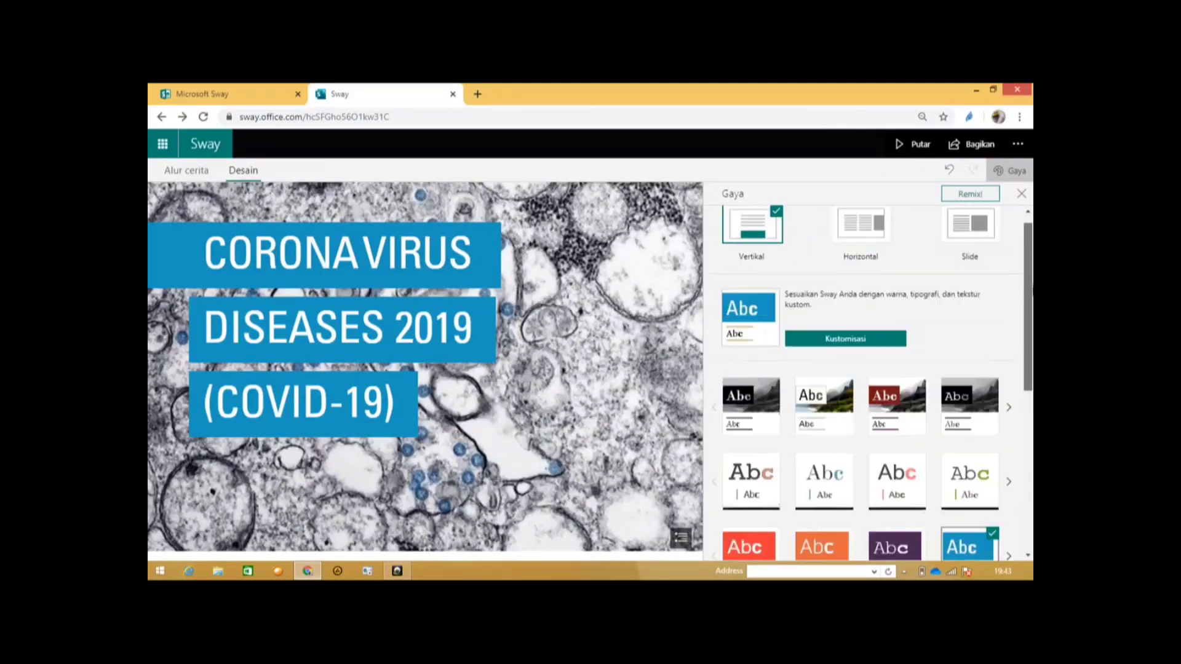
click(1021, 193)
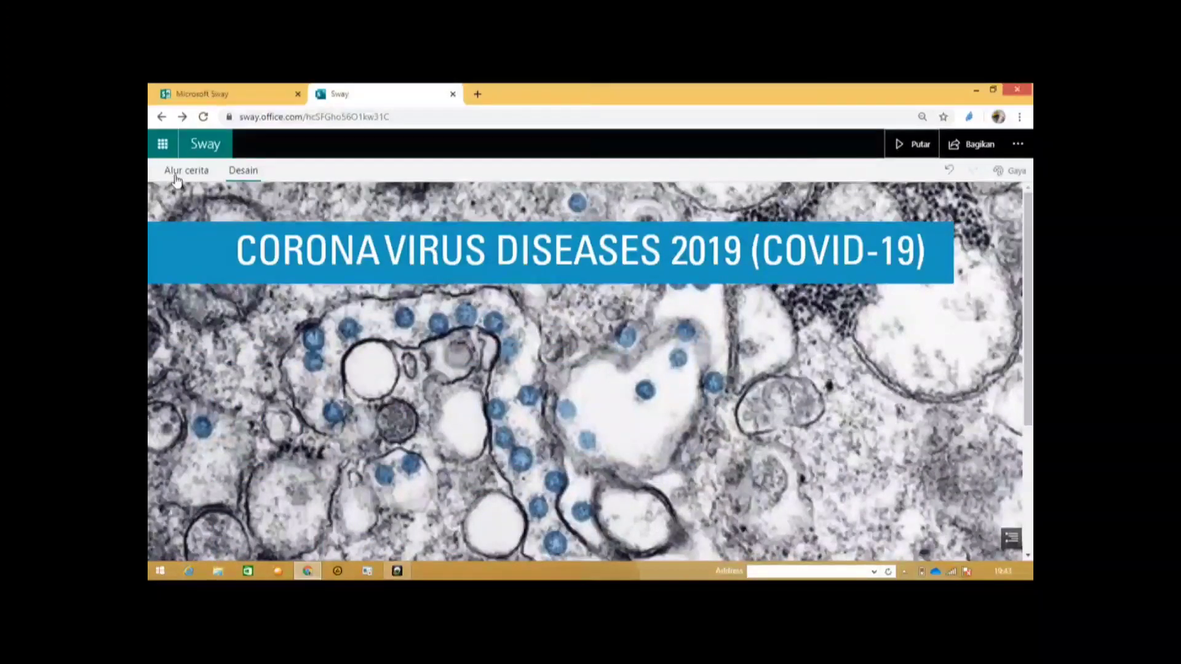
- Insert a Judul 1 heading card below the title card in the storyline and enter "APA ITU COVID-19?" as its text
click(178, 172)
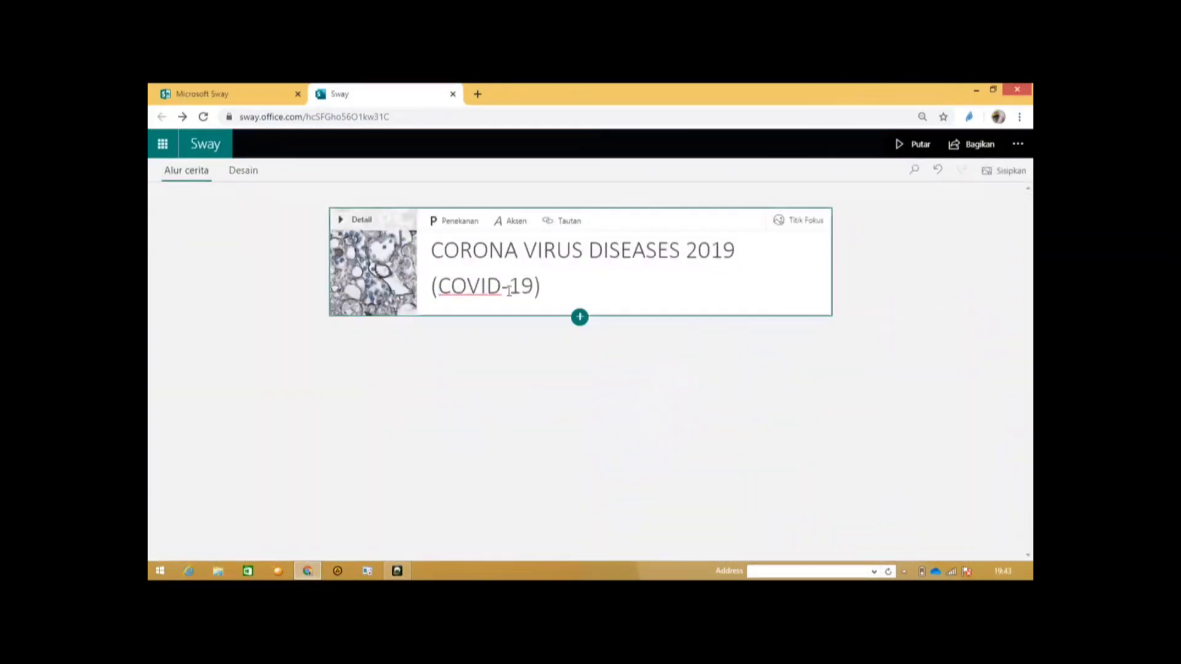
click(579, 318)
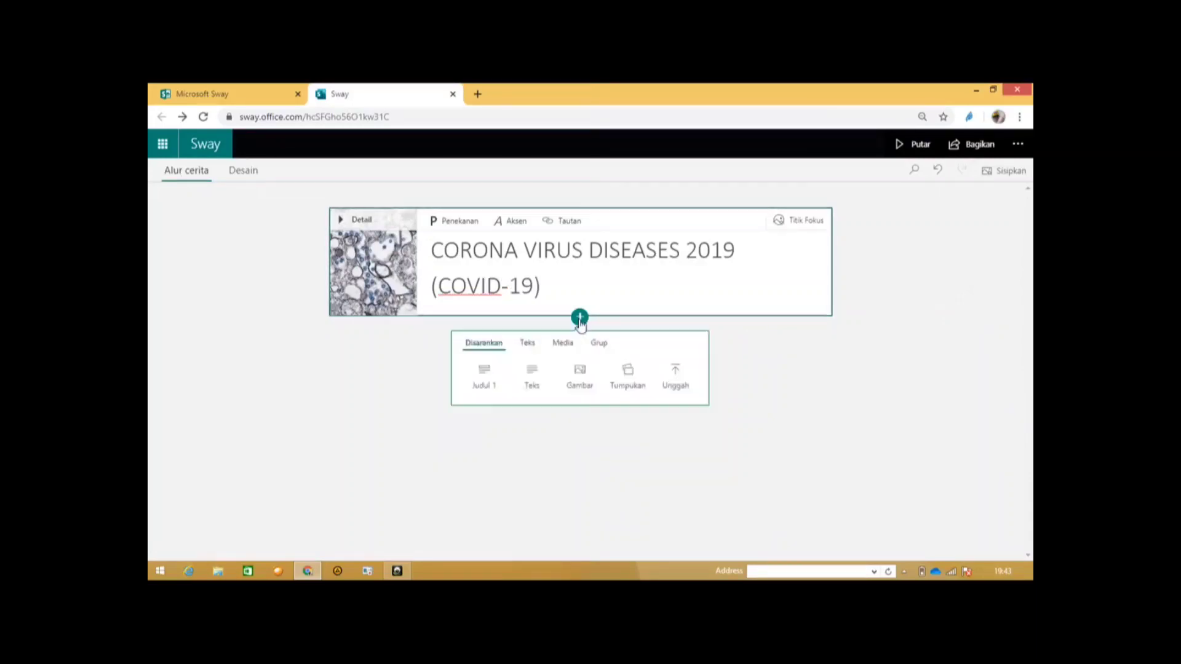
click(580, 319)
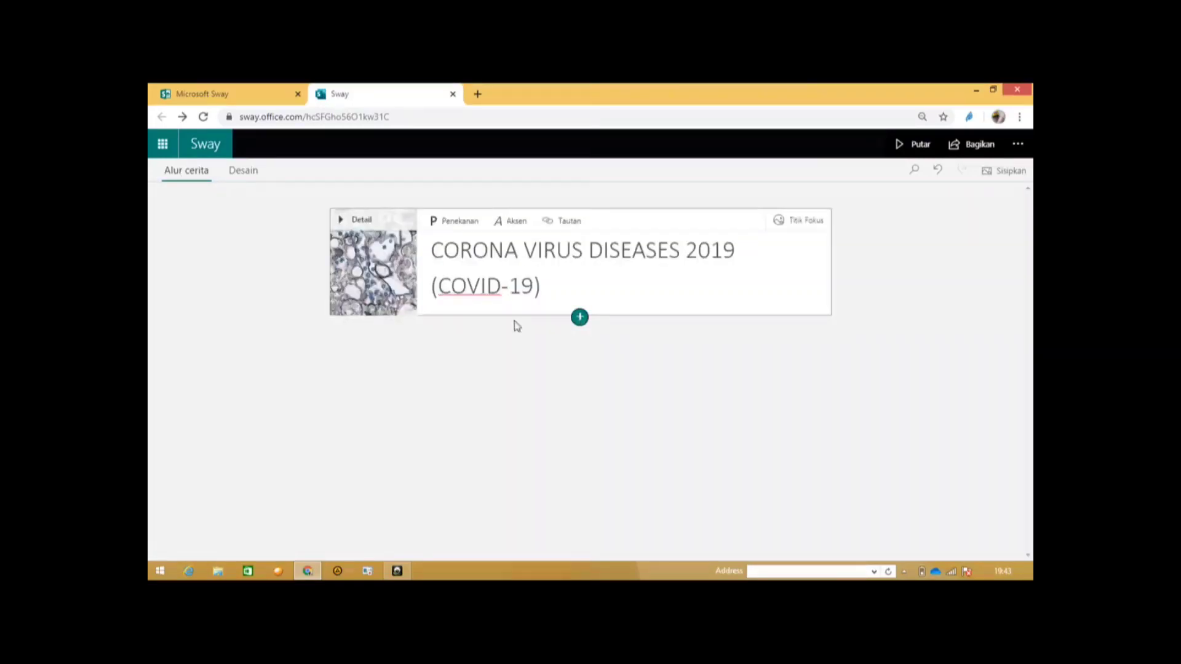
click(579, 318)
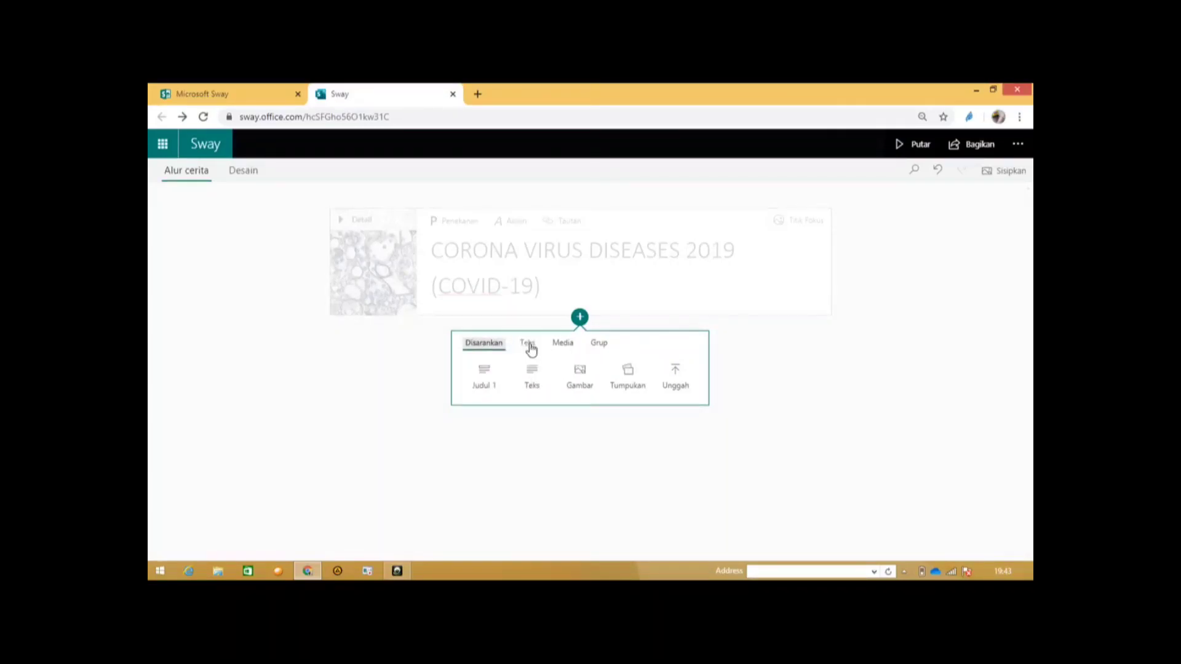
click(531, 347)
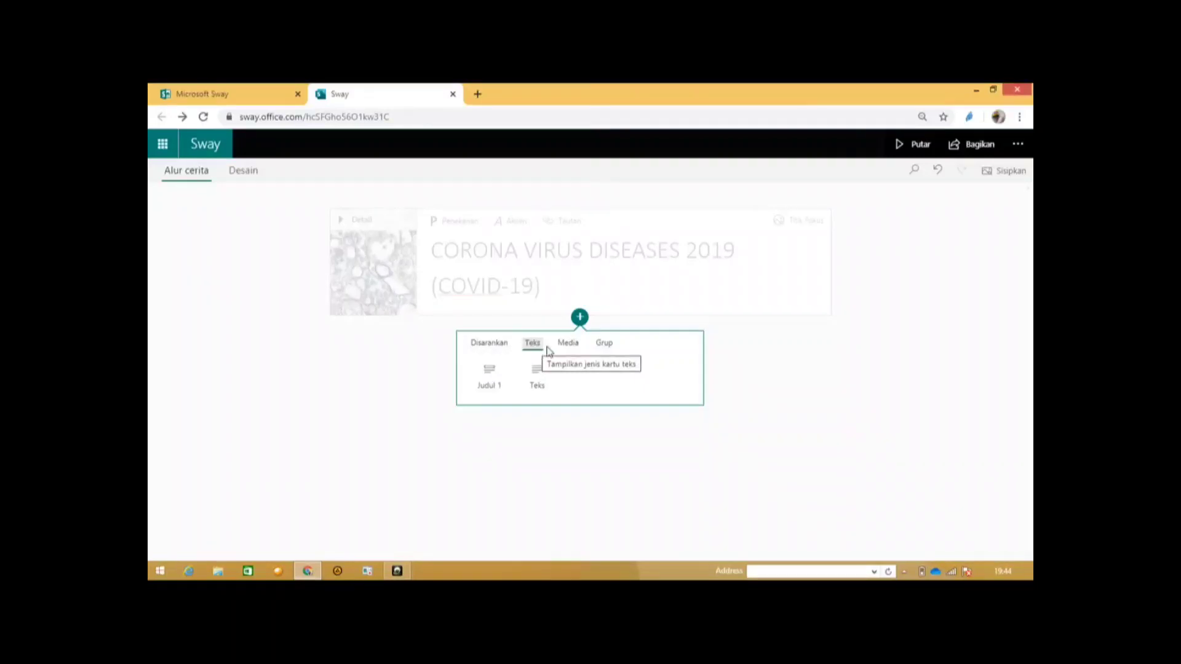
click(566, 348)
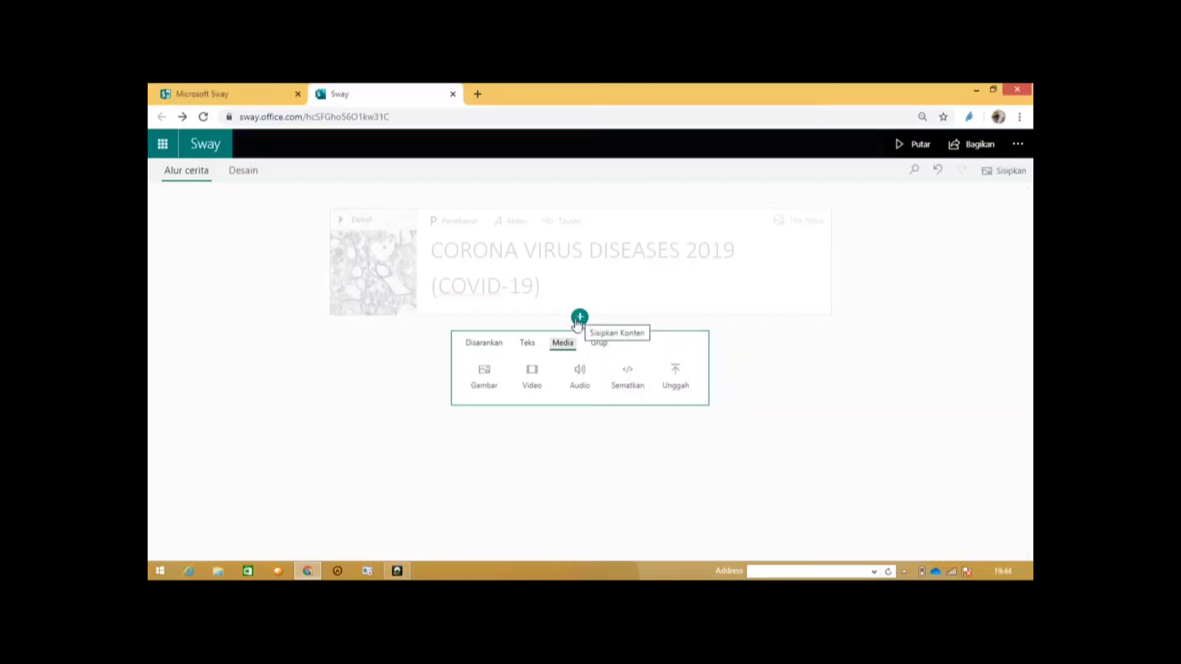
click(526, 346)
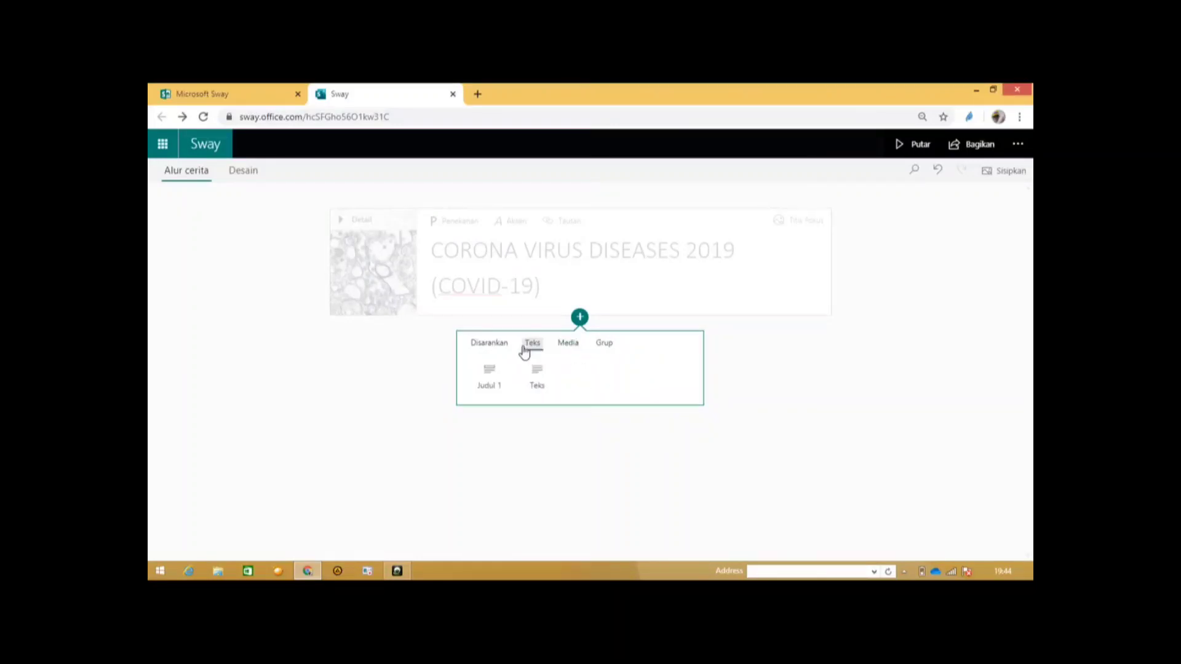
click(495, 379)
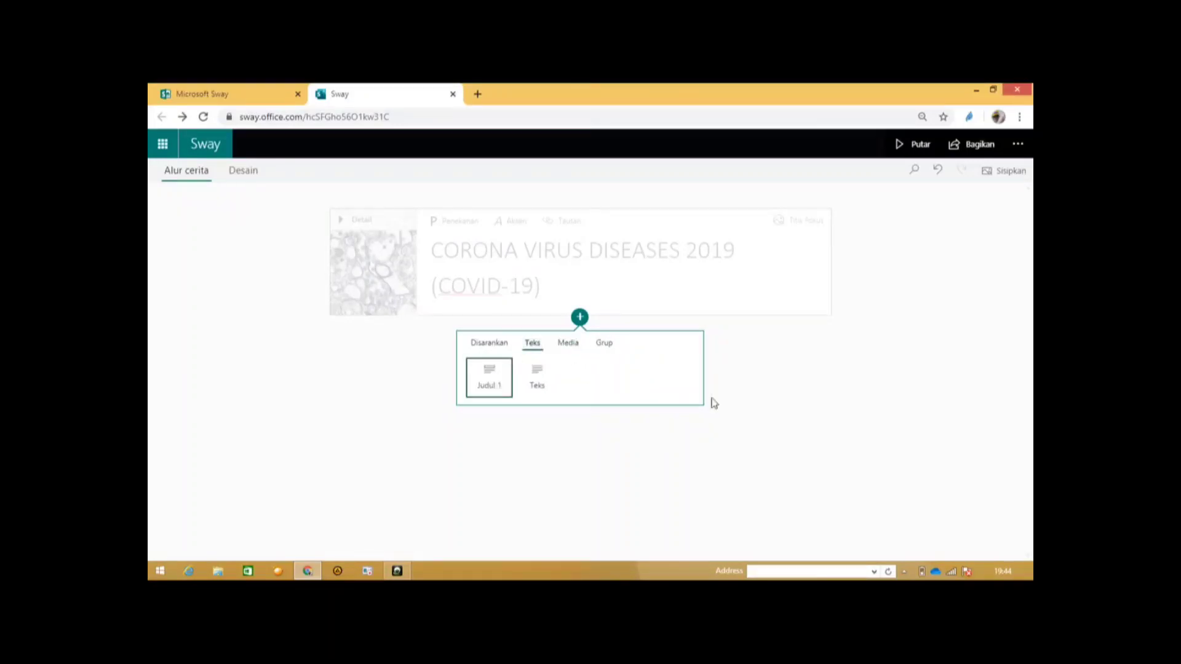
click(510, 403)
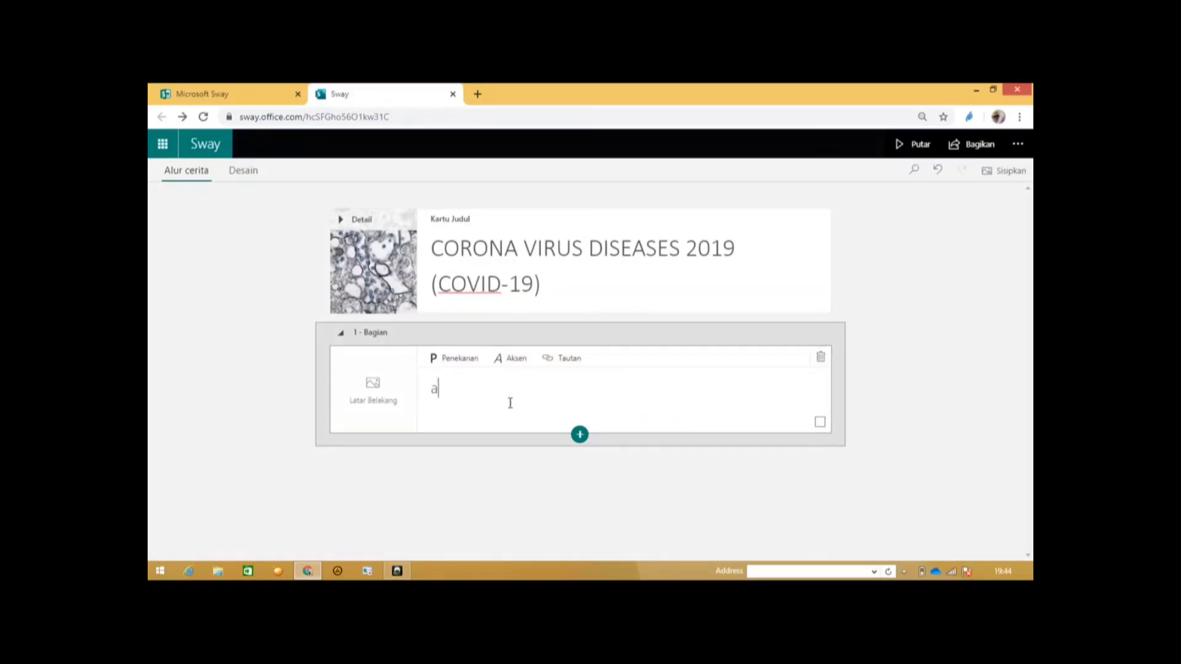
text(APA ITU COVID-19?)
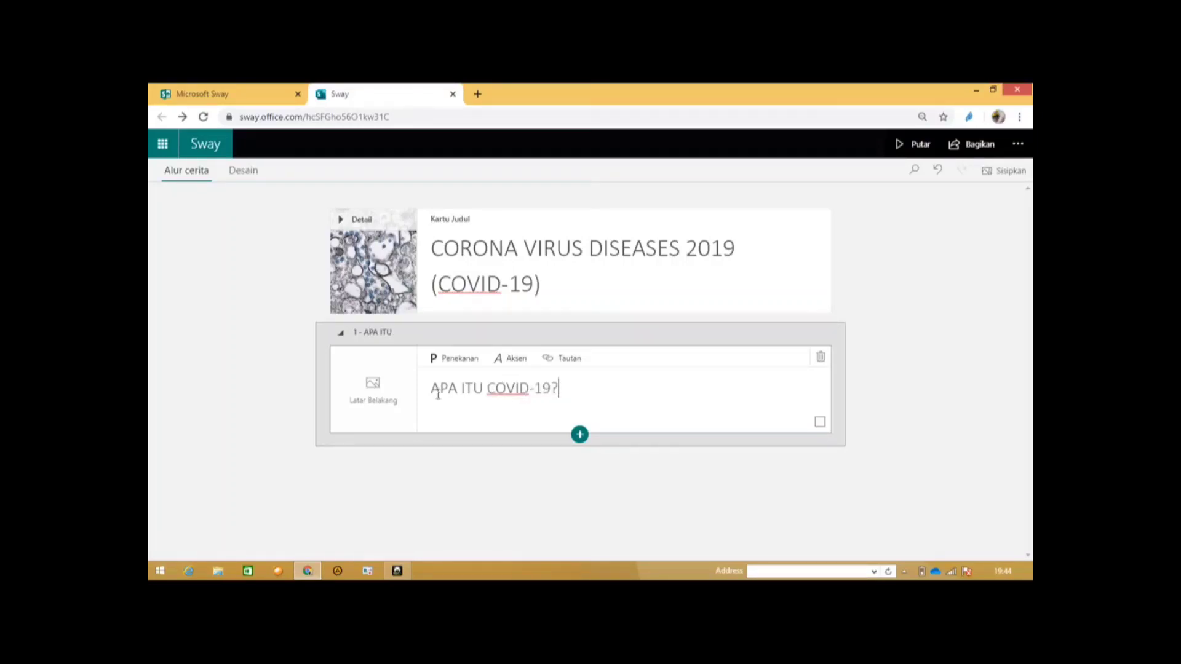
- Set the 1024 x 768 image of the blue virus model with orange spikes as the background of the "APA ITU COVID-19?" card
click(388, 406)
scroll(980, 306, down, 1)
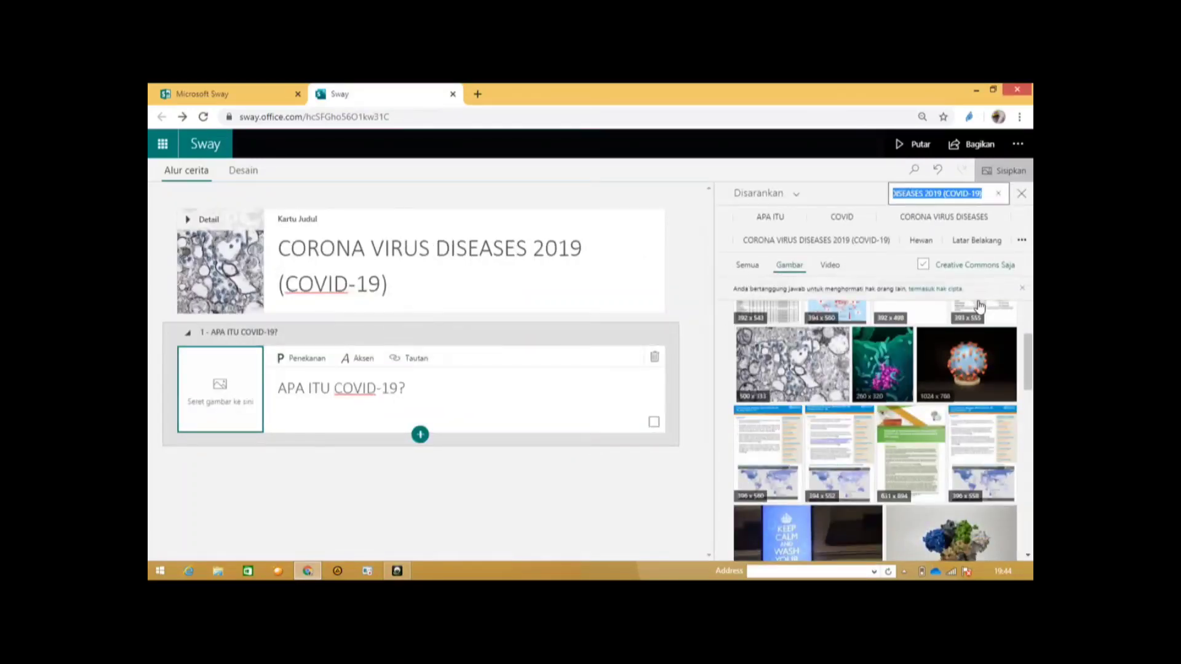
mouse_move(1031, 363)
mouse_down()
mouse_move(1031, 409)
mouse_move(1031, 360)
mouse_up()
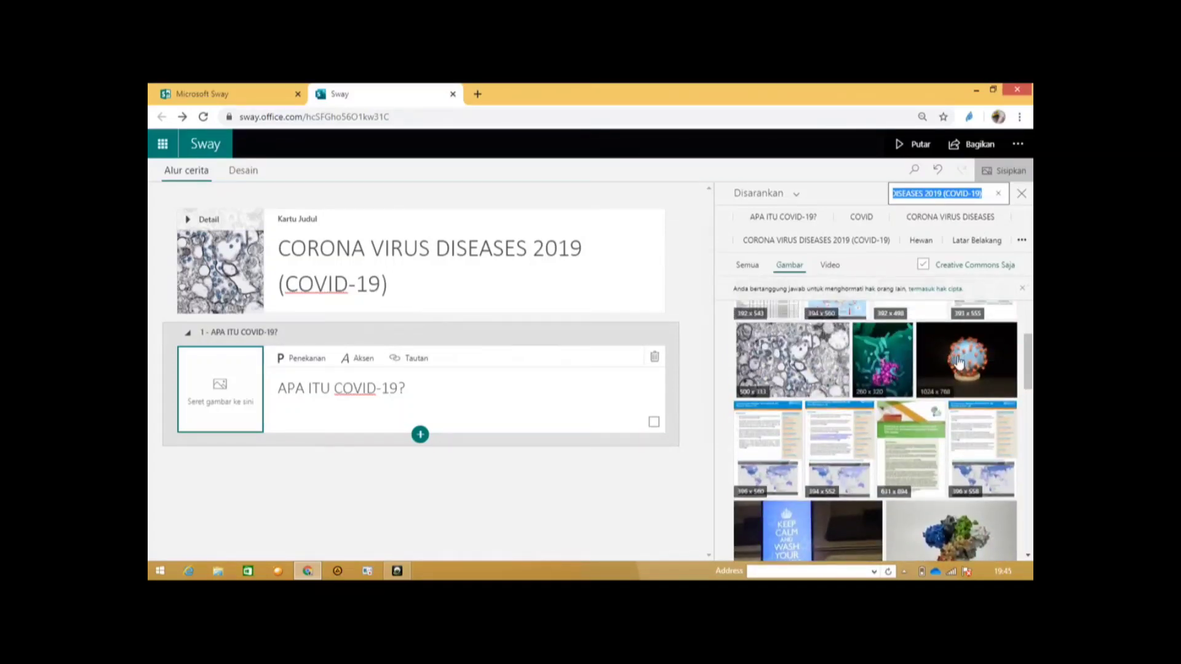
drag(958, 361, 225, 391)
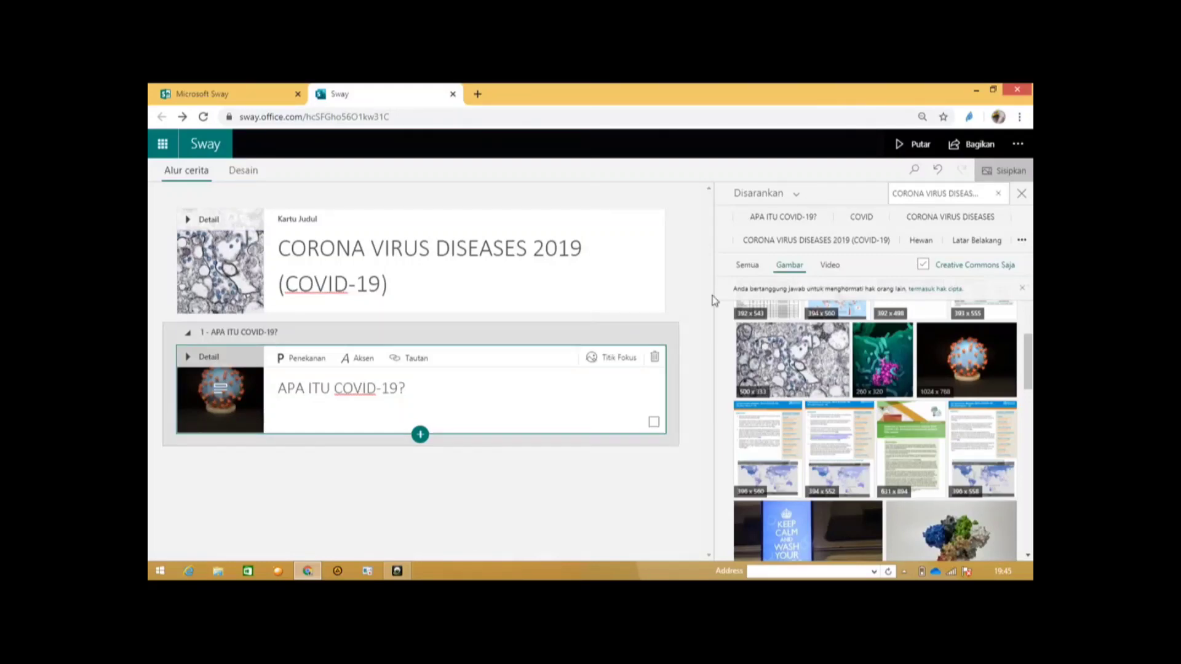
- Play the Sway and view how the "APA ITU COVID-19?" section and its background image are displayed
click(921, 149)
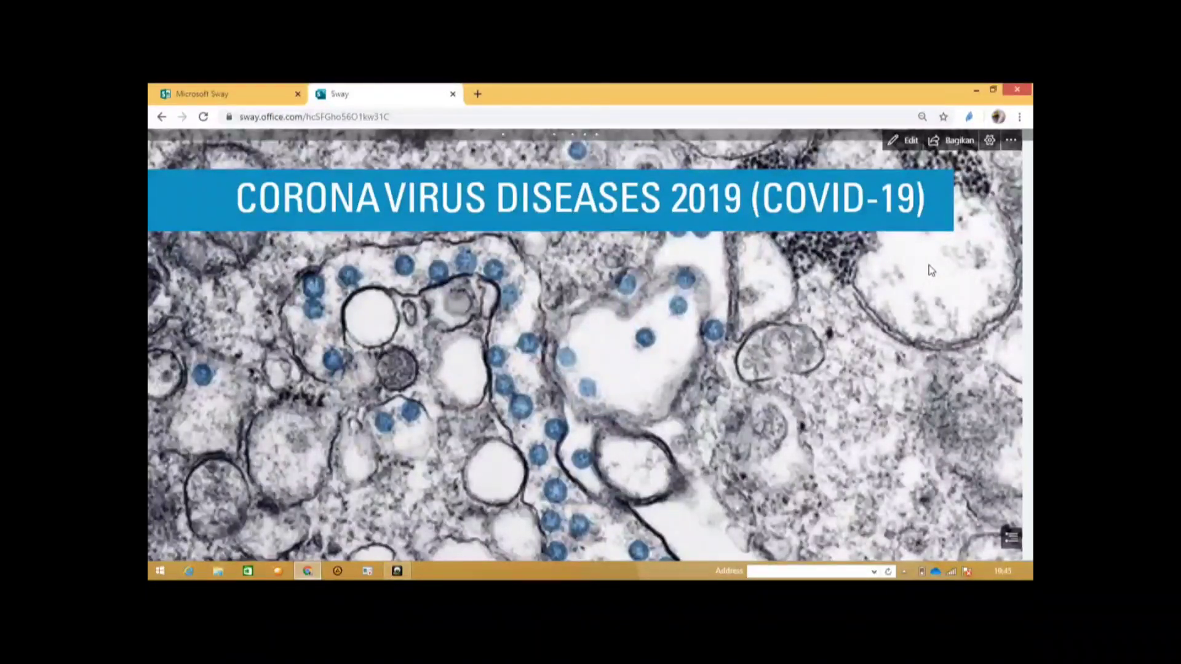
scroll(930, 270, down, 3)
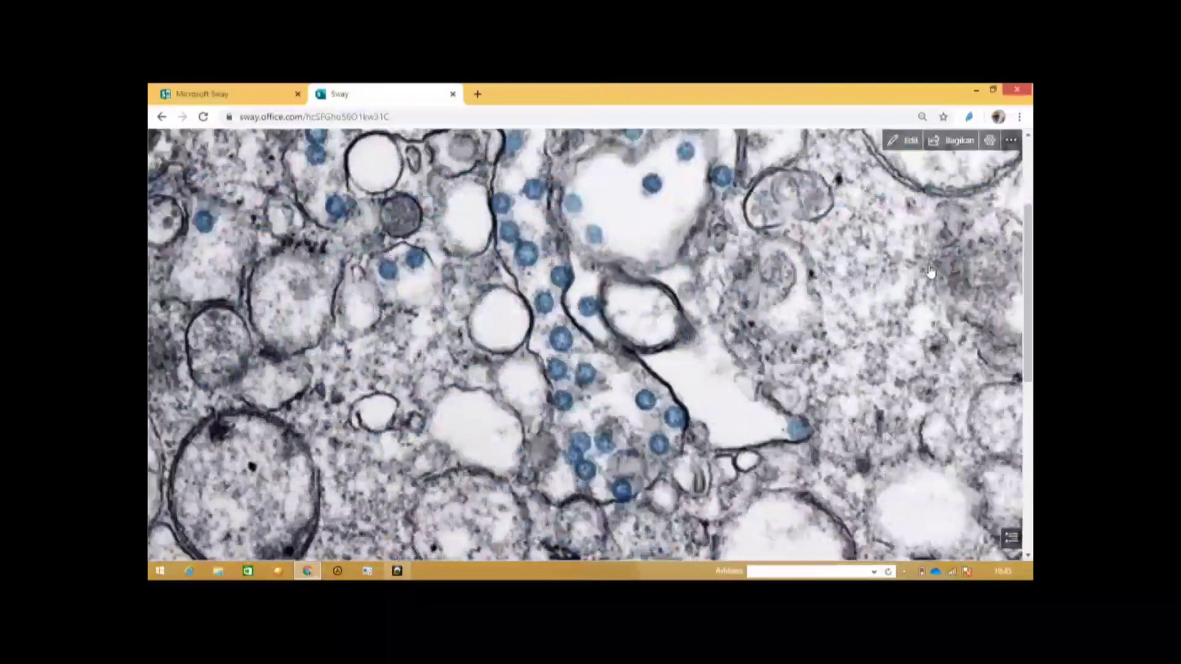
scroll(930, 271, down, 5)
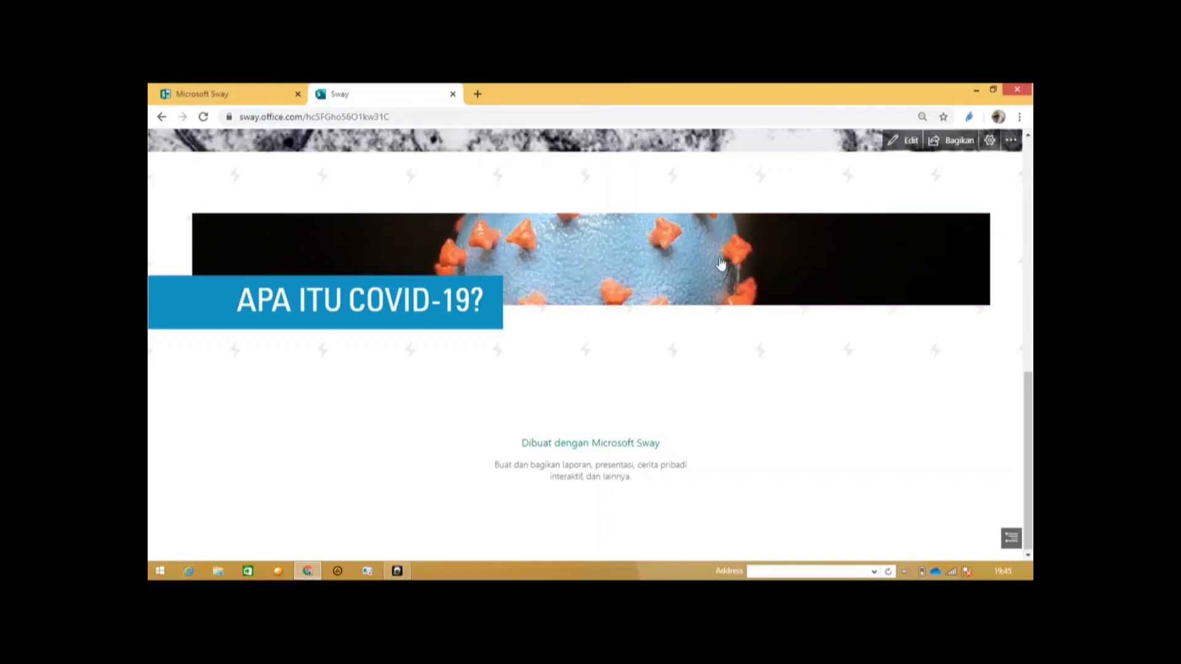
- Return to editing and mark the whole background image of the "APA ITU COVID-19?" card as important in its focus points (Seluruh gambar penting)
click(903, 143)
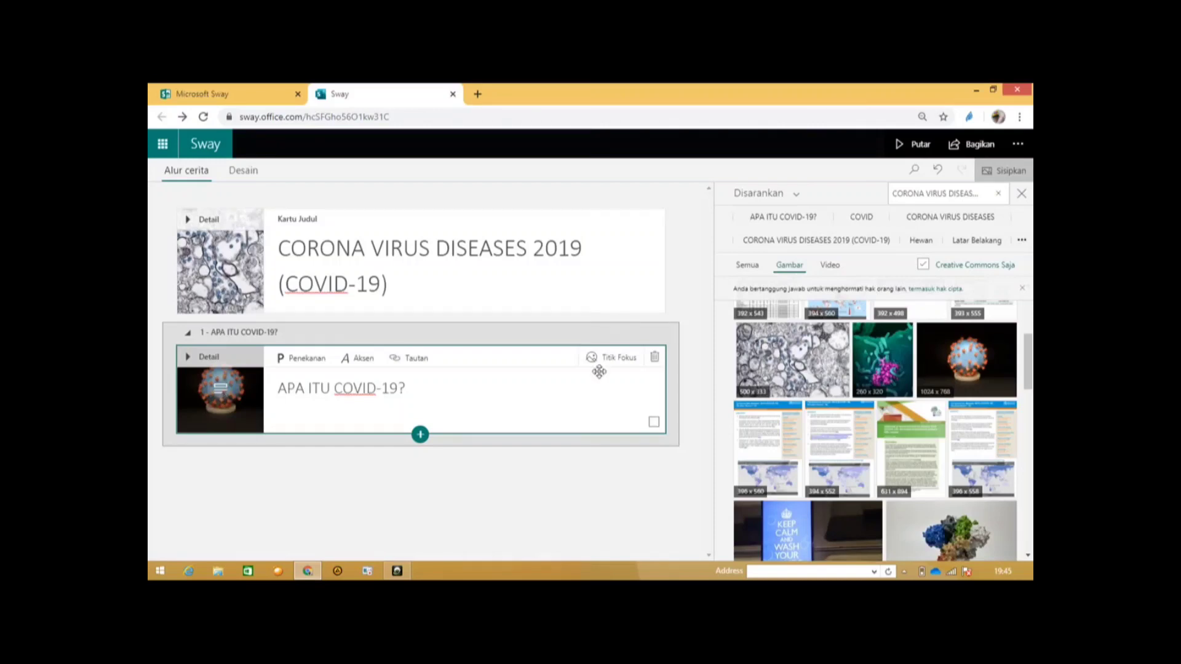
click(604, 363)
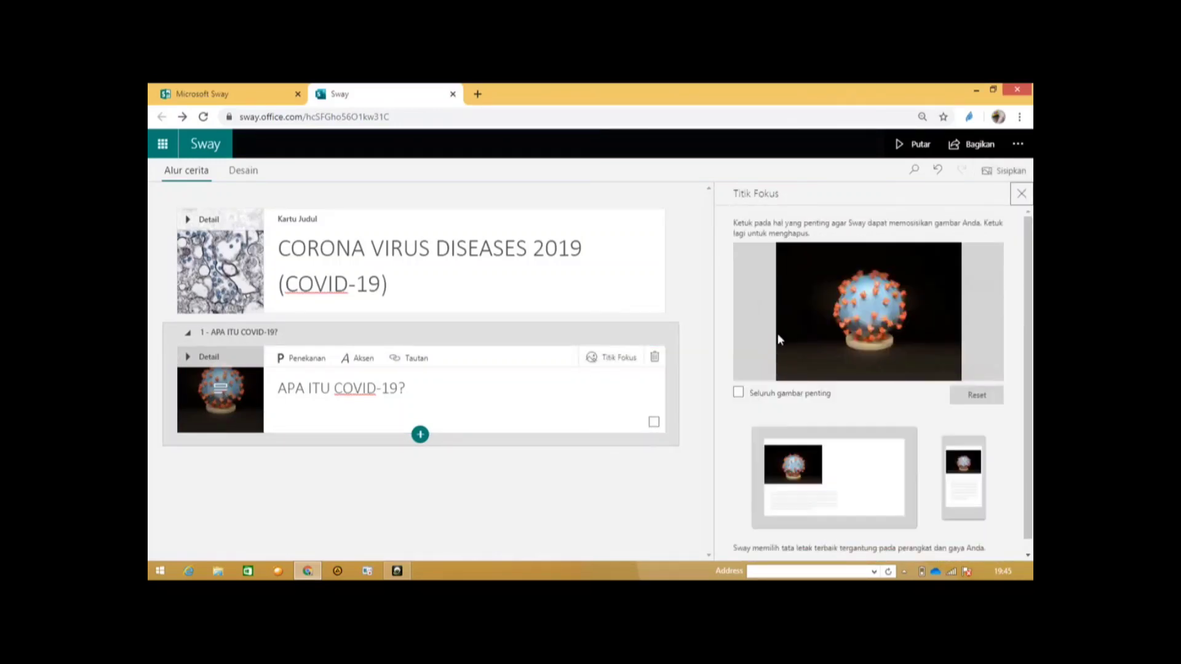
click(739, 394)
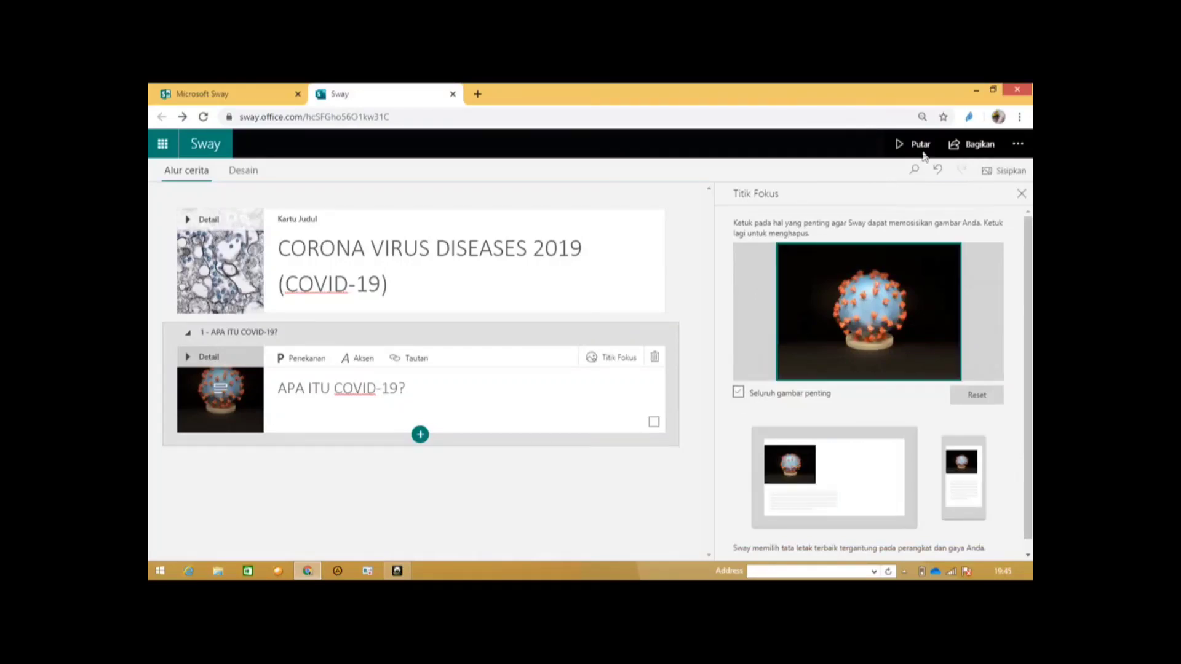
- Play the Sway again and check how the virus model image is framed in the section below the title
click(913, 148)
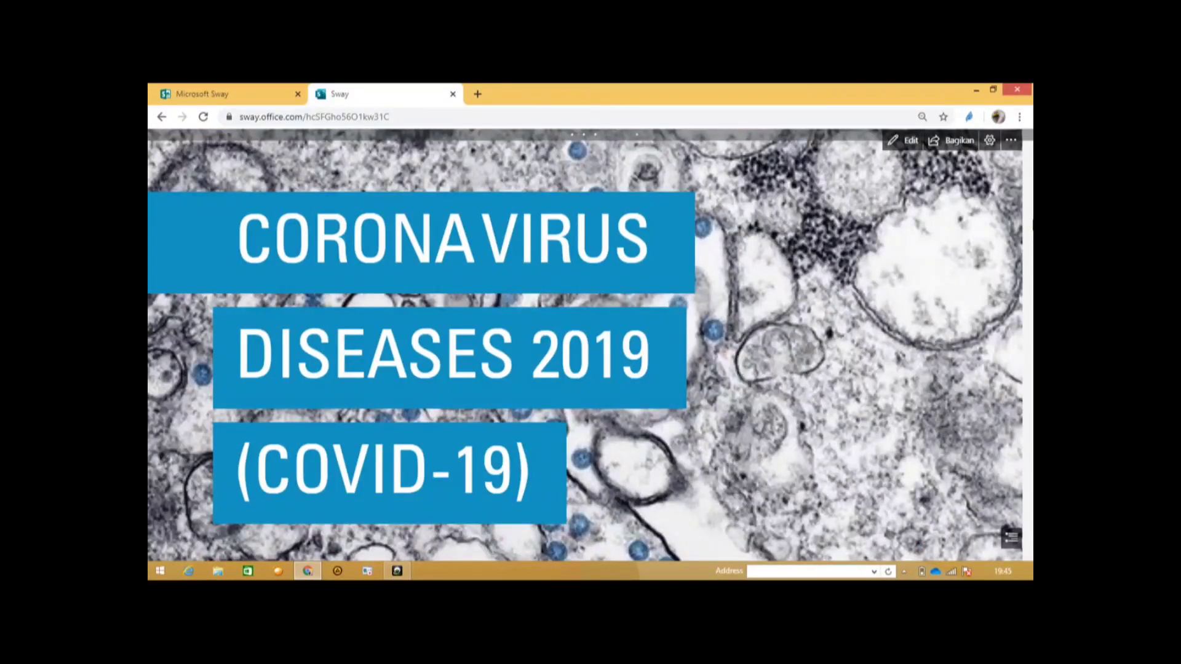
scroll(591, 344, down, 3)
scroll(590, 344, down, 3)
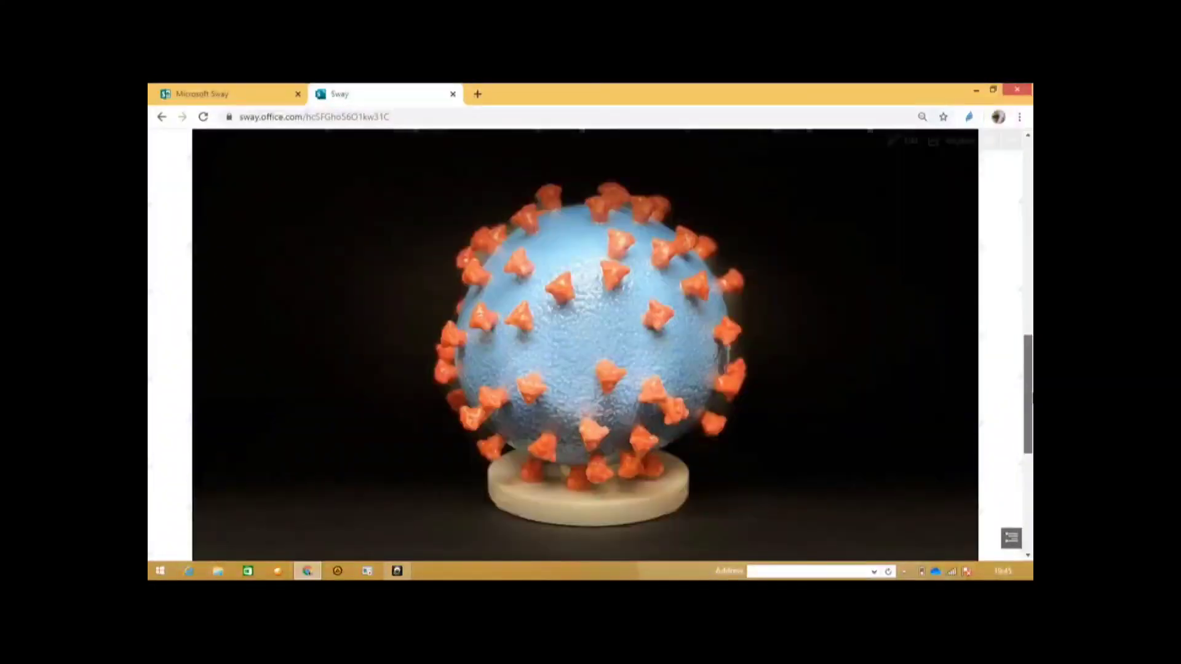
scroll(591, 344, down, 3)
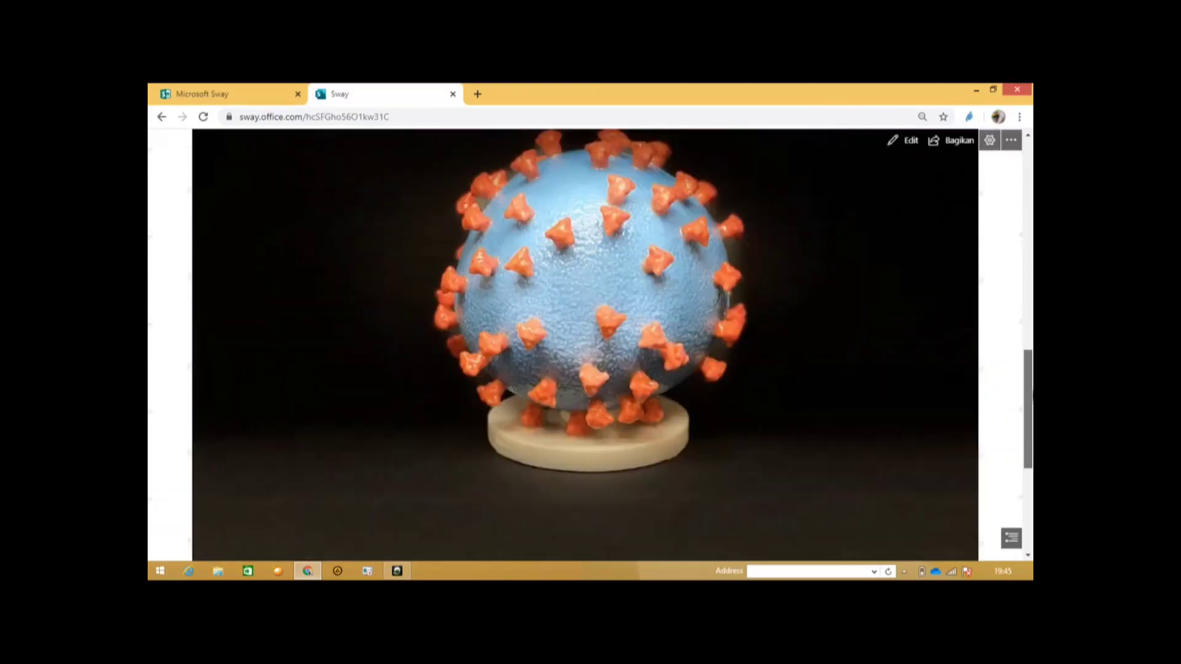
- Look through the played Sway down to the "APA ITU COVID-19?" heading and back up to the title image
scroll(591, 344, down, 1)
scroll(1031, 397, down, 3)
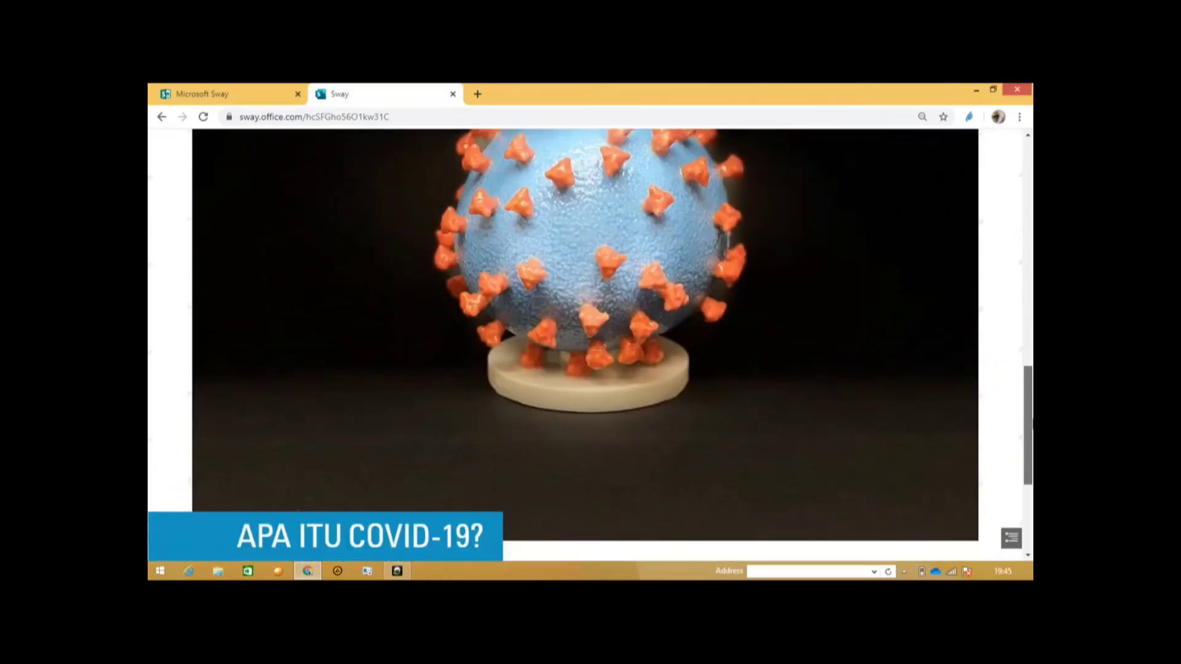
scroll(1031, 397, up, 4)
drag(1031, 397, 1031, 257)
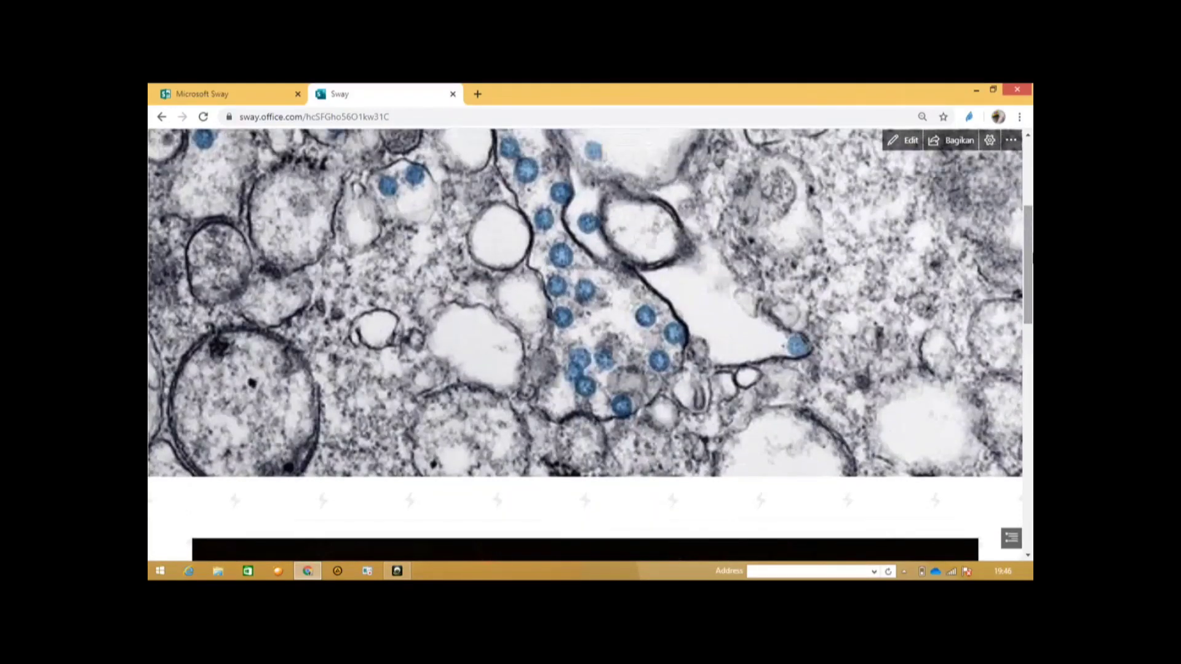
- Return to editing and add an empty text card (Teks) below the "APA ITU COVID-19?" heading card, ready for text entry
click(903, 140)
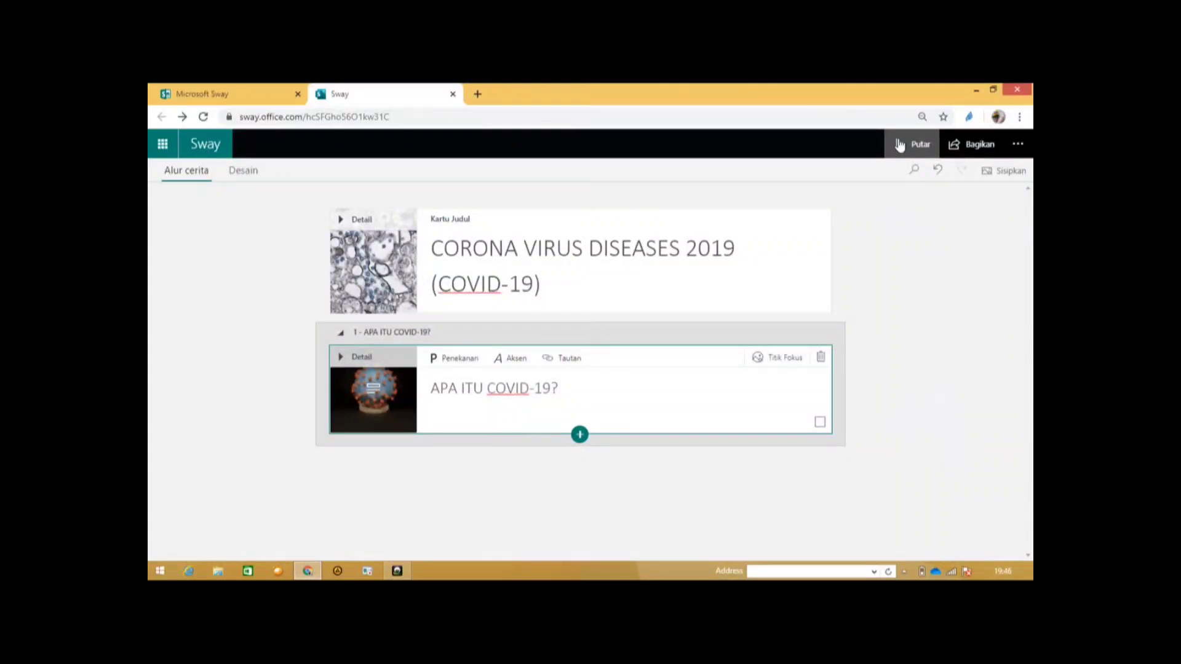
click(579, 435)
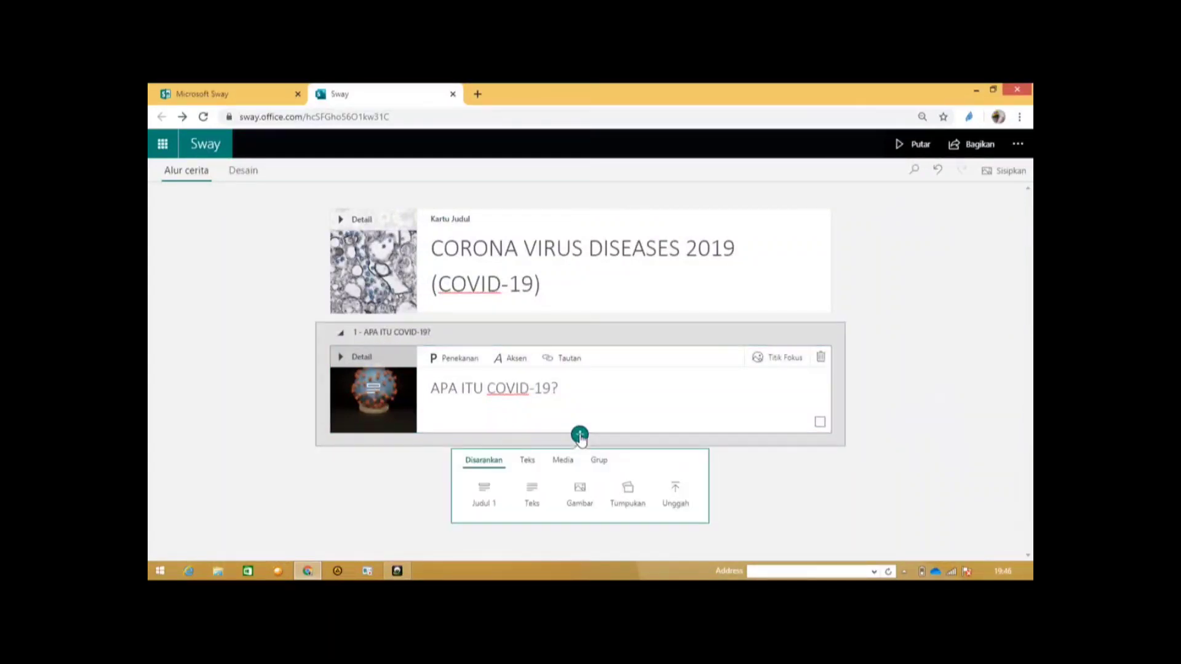
click(527, 461)
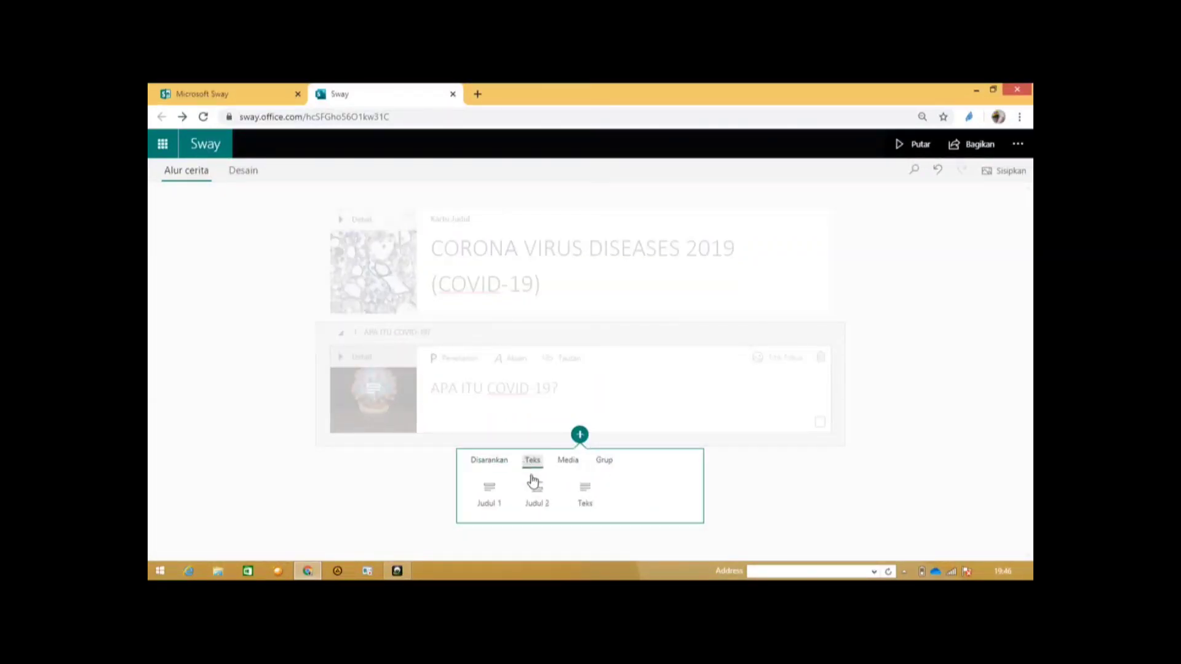
click(584, 499)
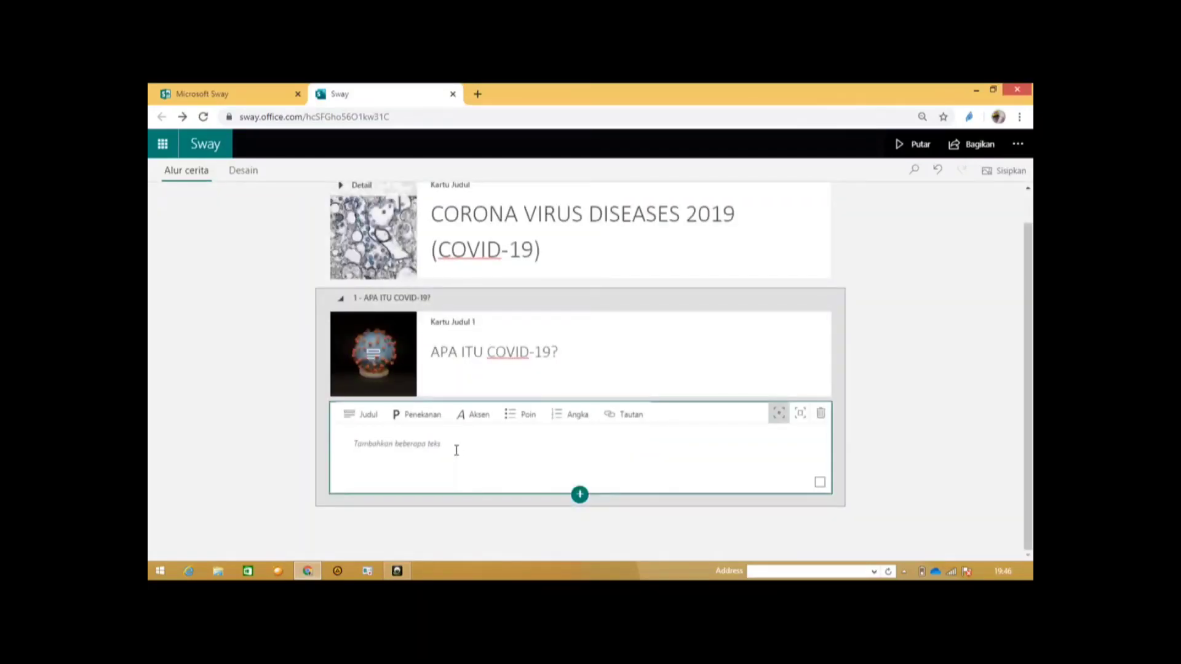
click(456, 451)
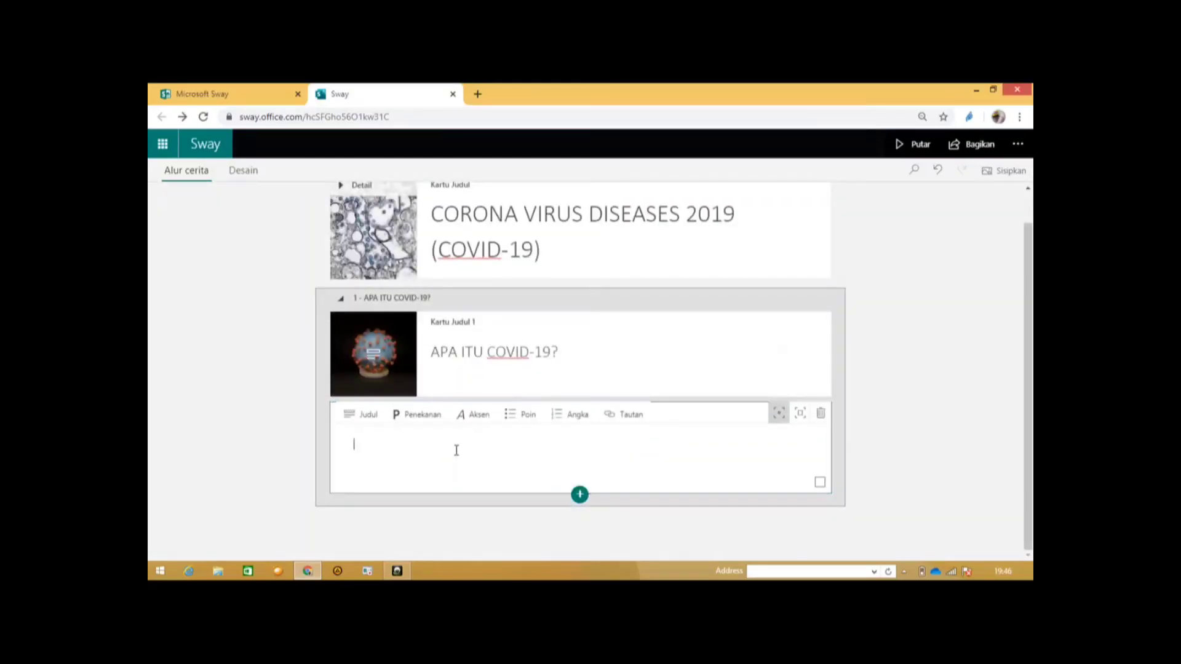
- Search Google in a new browser tab for "apa itu covid 19 menurut who"
click(479, 98)
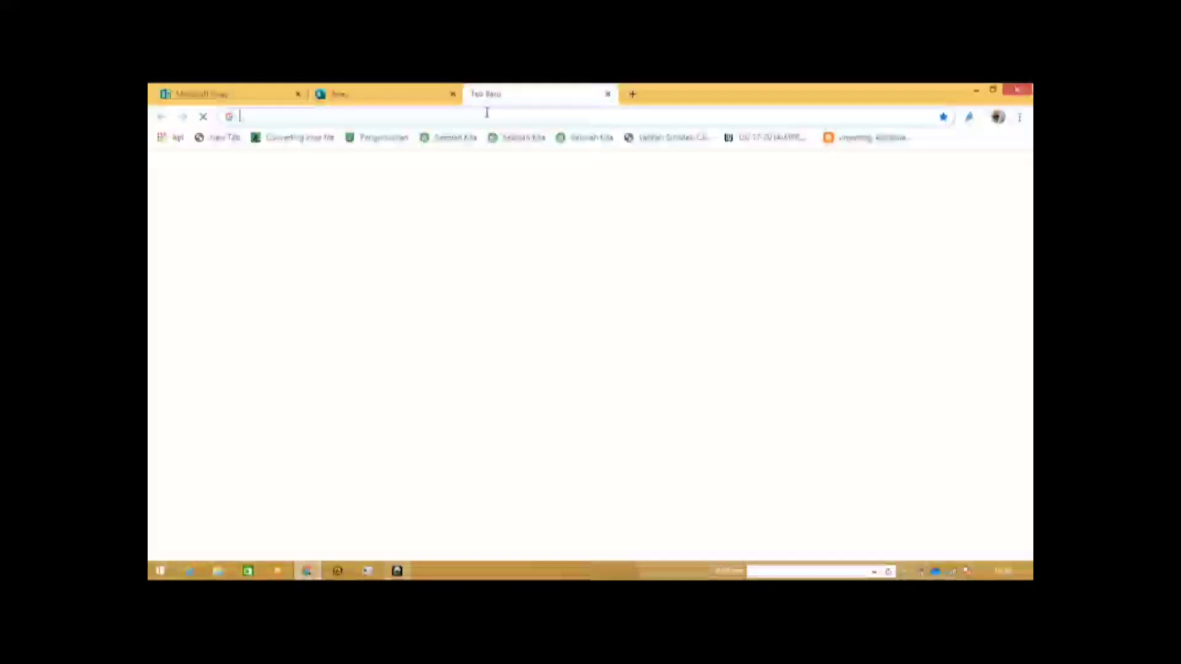
text(APA ITU CO)
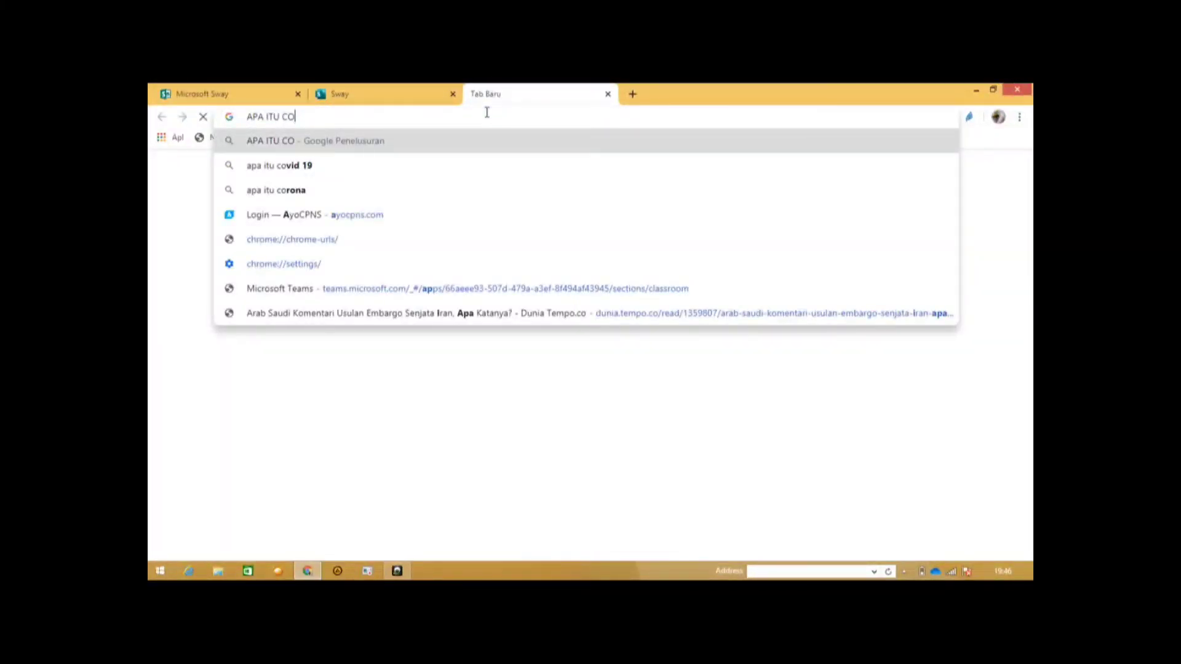
text(VUD)
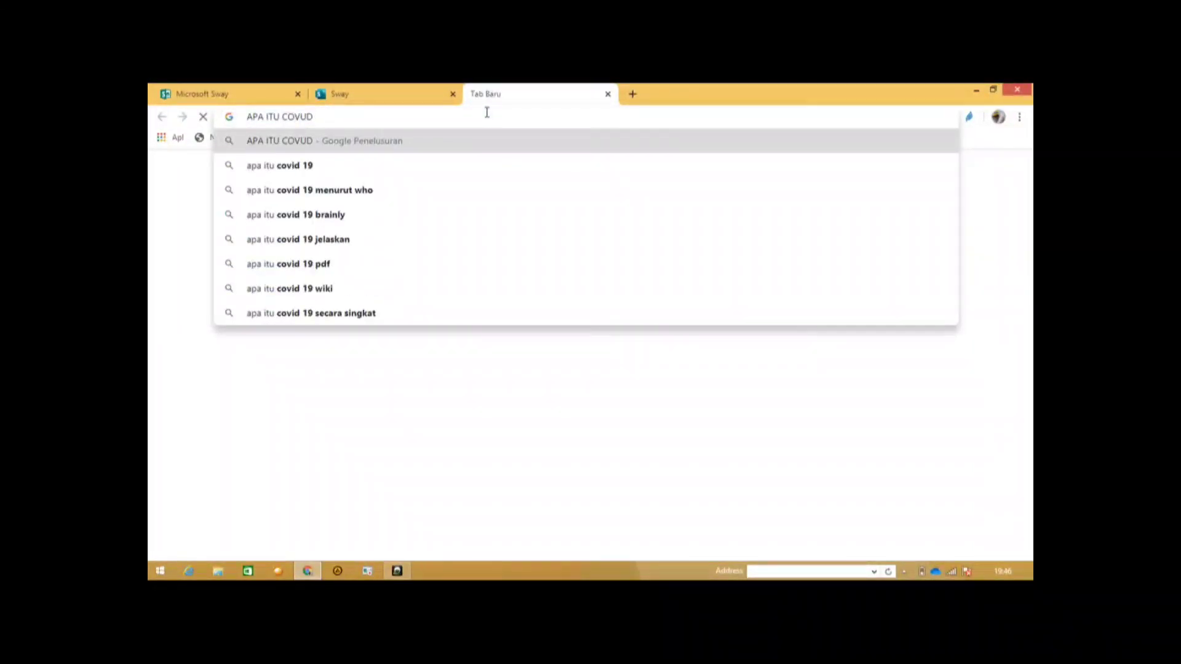
key(Down)
key(Down)
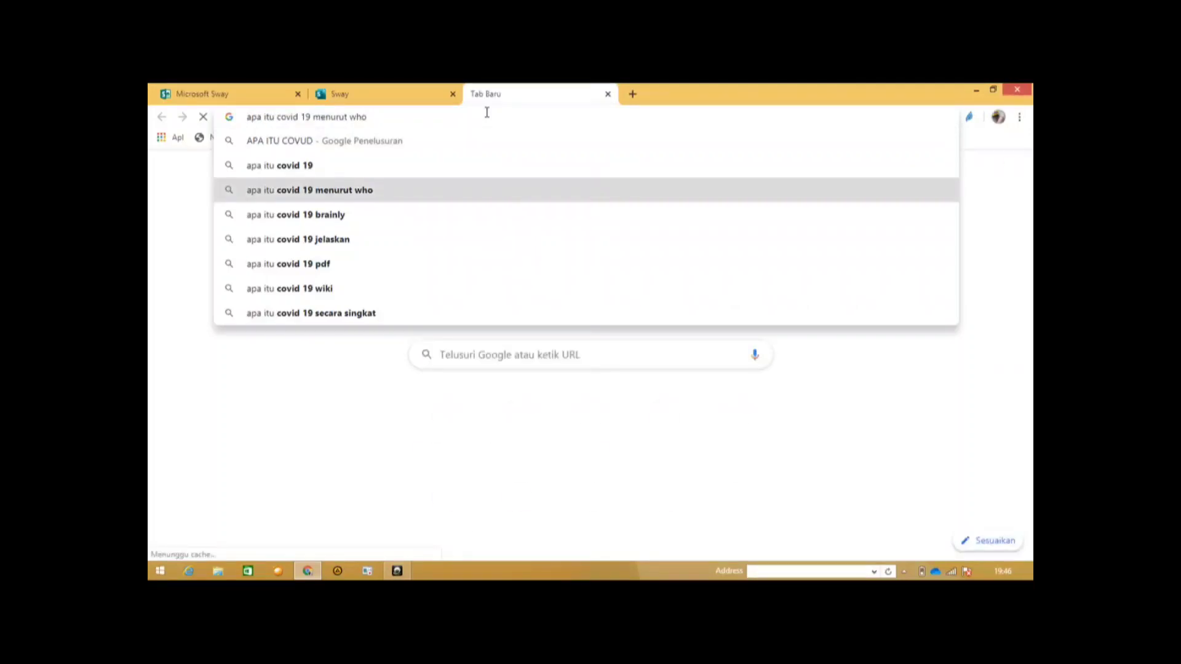
key(Return)
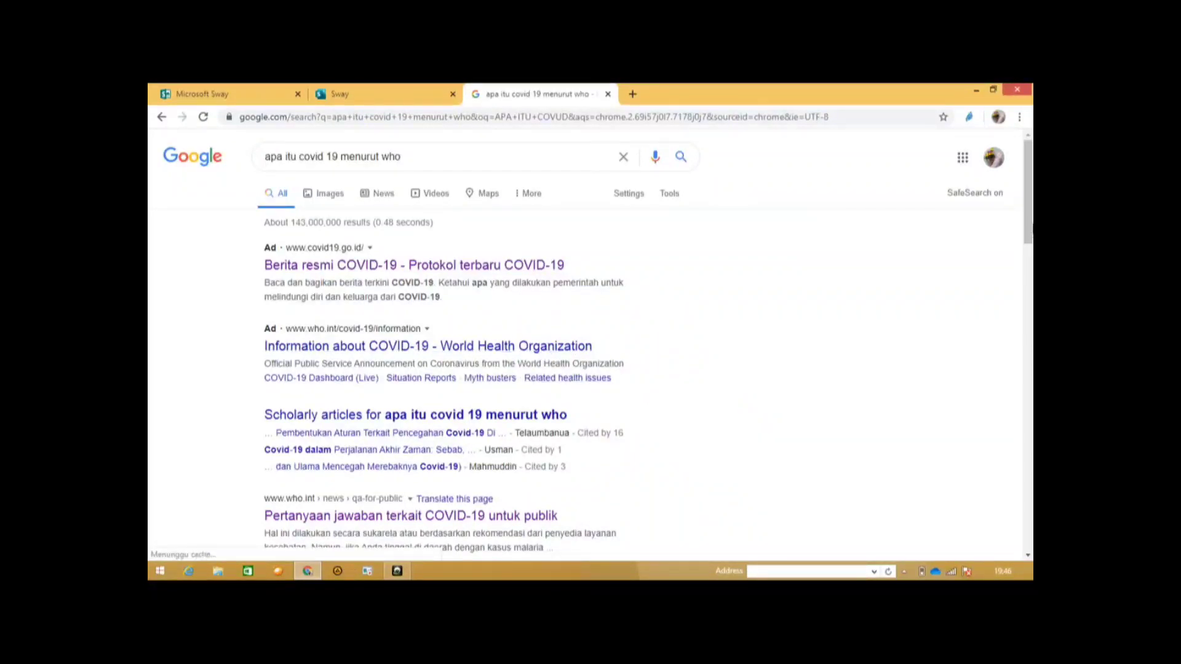
- Open the covid19.go.id result "Berita resmi COVID-19 - Protokol terbaru COVID-19" and look through its latest news for a suitable article
scroll(922, 211, down, 2)
scroll(922, 210, up, 2)
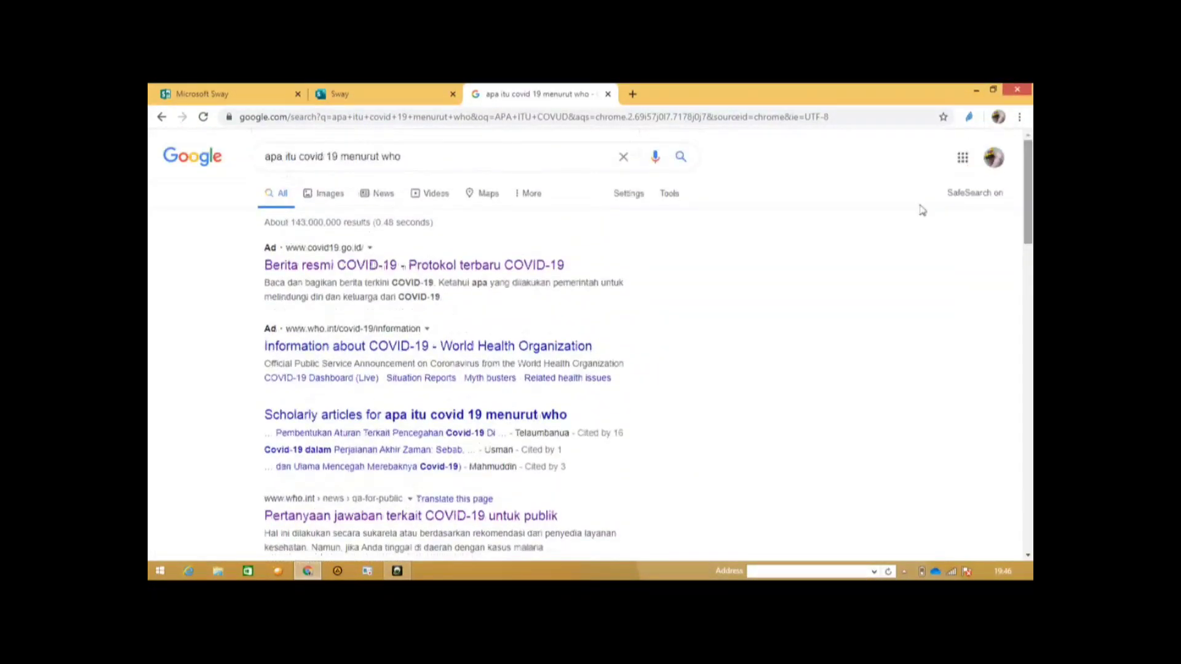
click(501, 266)
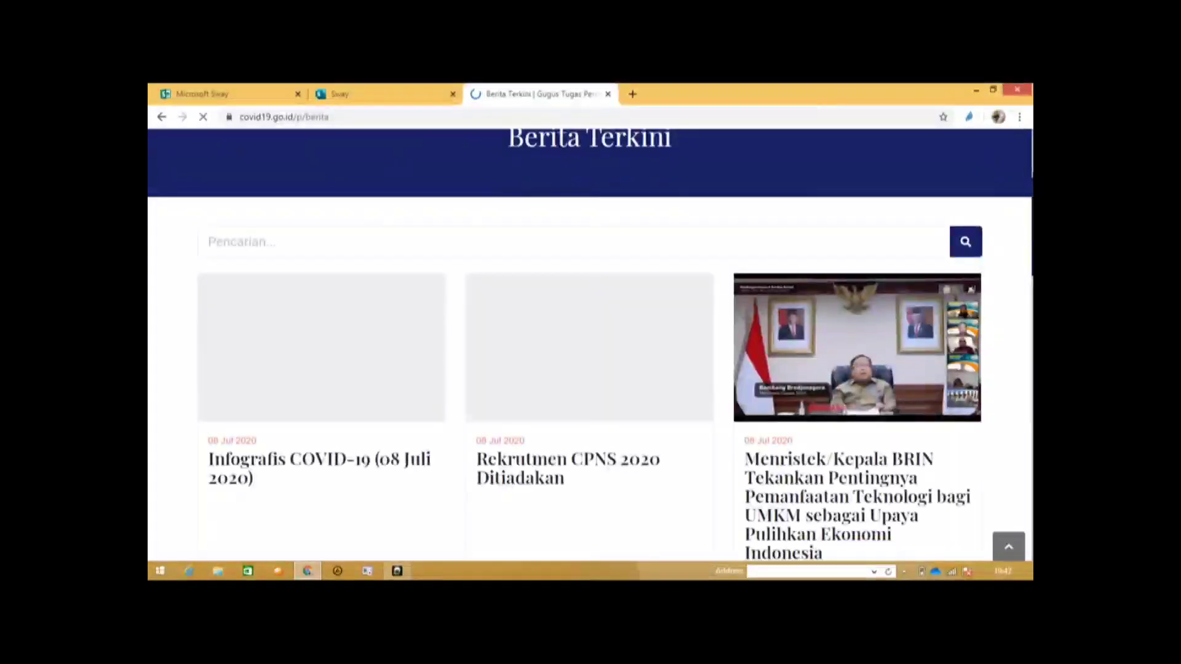
scroll(882, 333, up, 4)
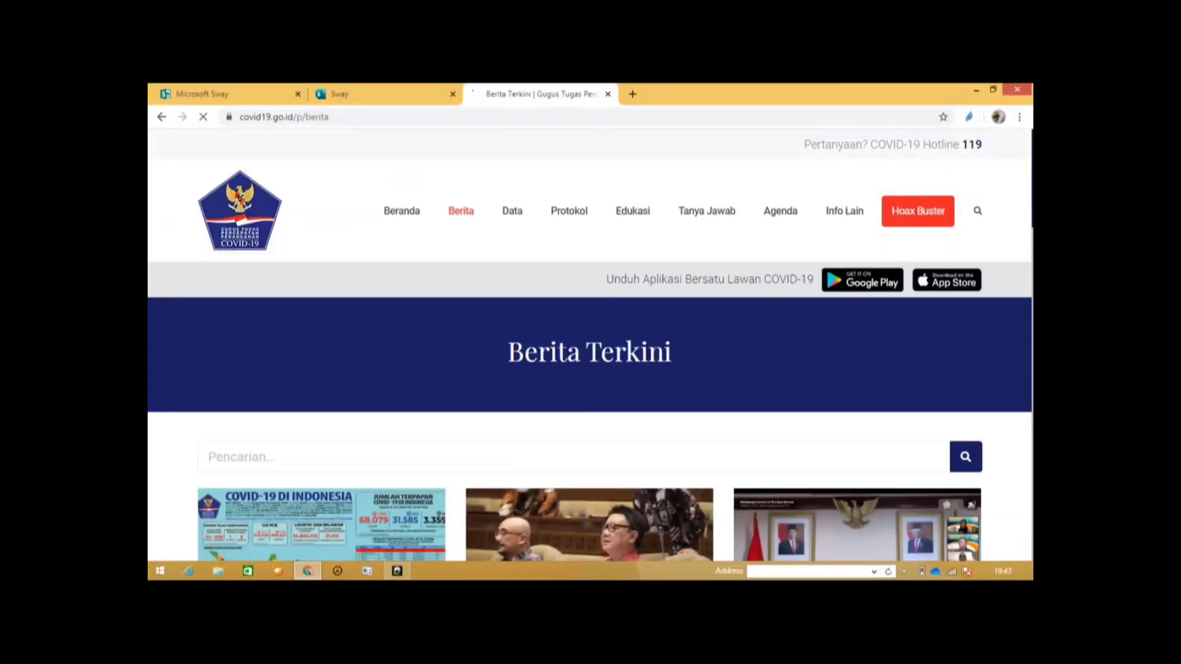
scroll(591, 344, down, 5)
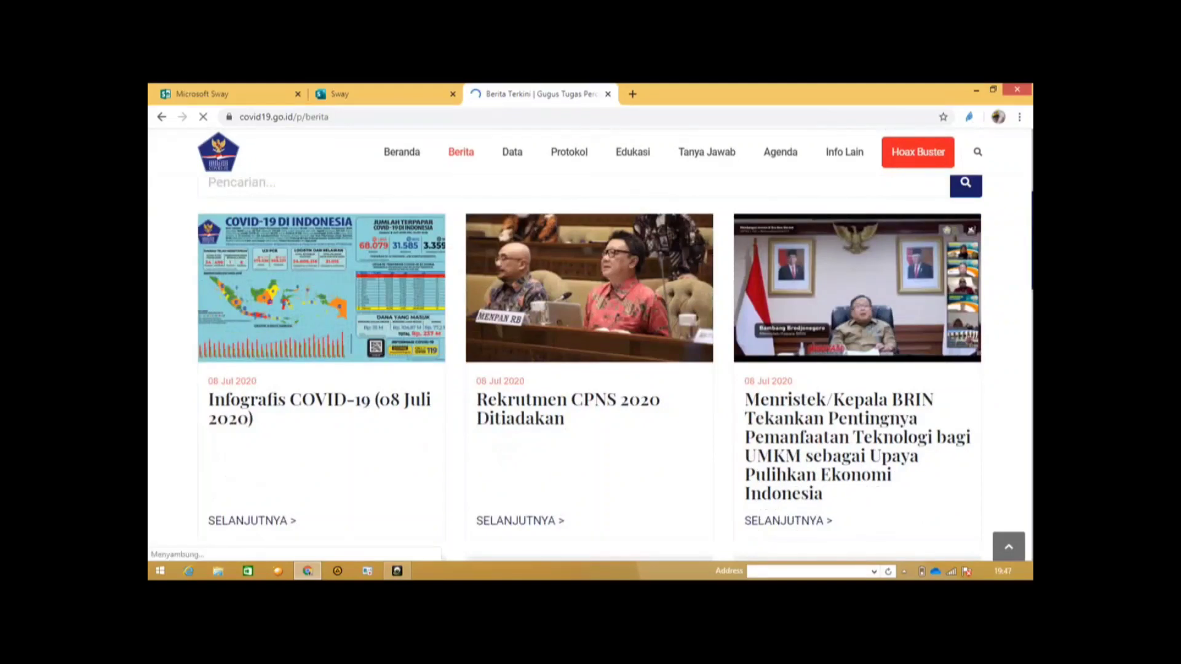
scroll(591, 369, down, 2)
scroll(590, 368, down, 3)
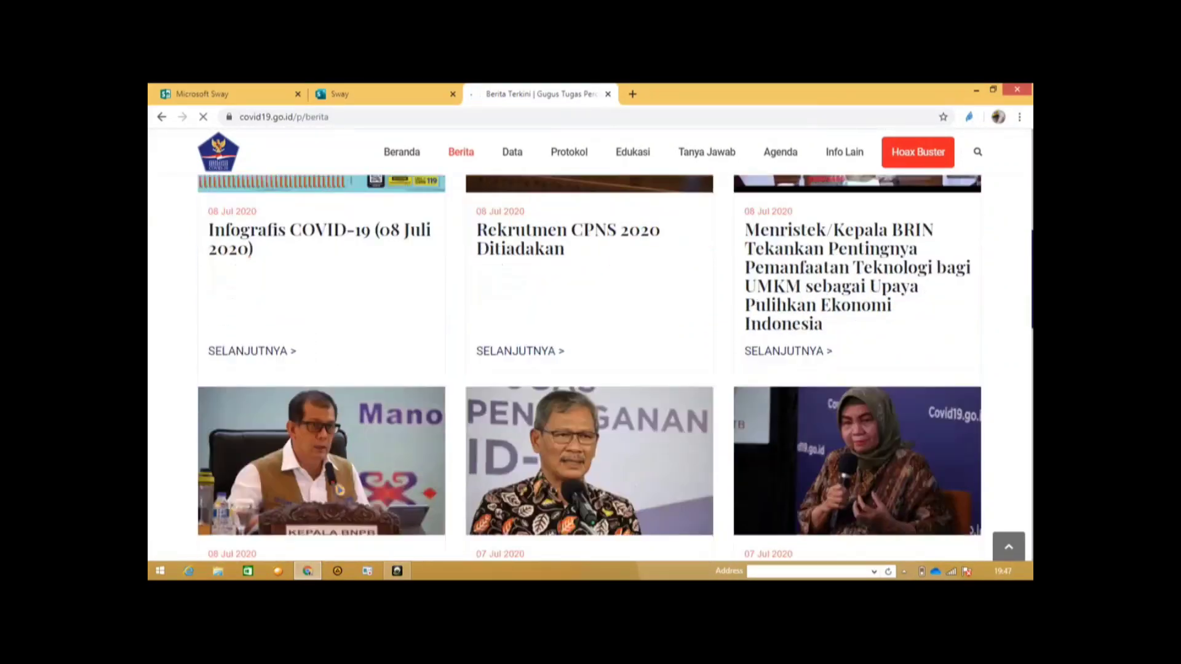
scroll(589, 367, down, 1)
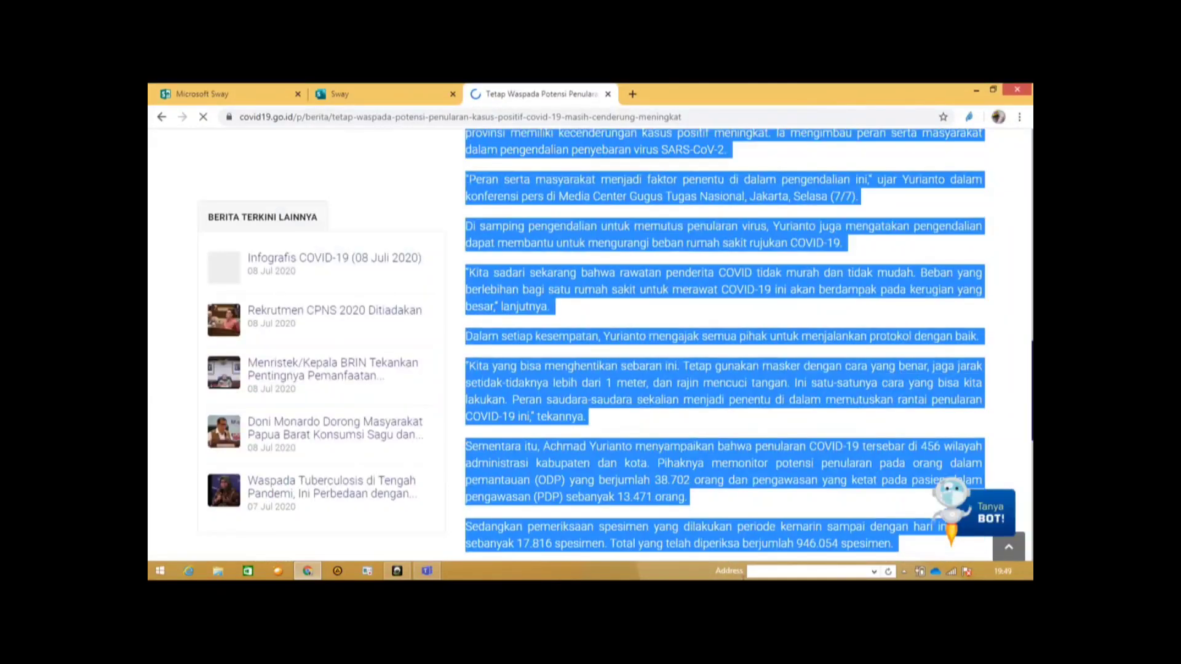
- Copy the "Tetap Waspada Potensi Penularan" article text through the paragraph on ODP and PDP figures into the empty Sway text card
scroll(738, 477, down, 6)
drag(738, 477, 698, 278)
scroll(699, 278, up, 2)
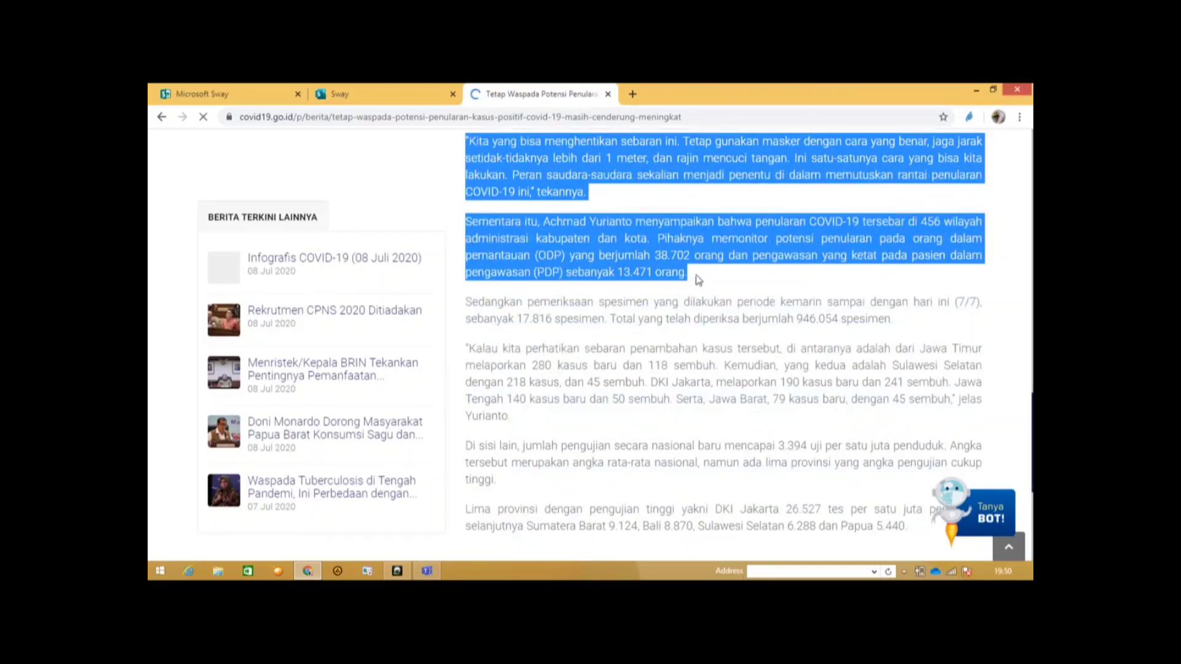
key(ctrl+shift+Tab)
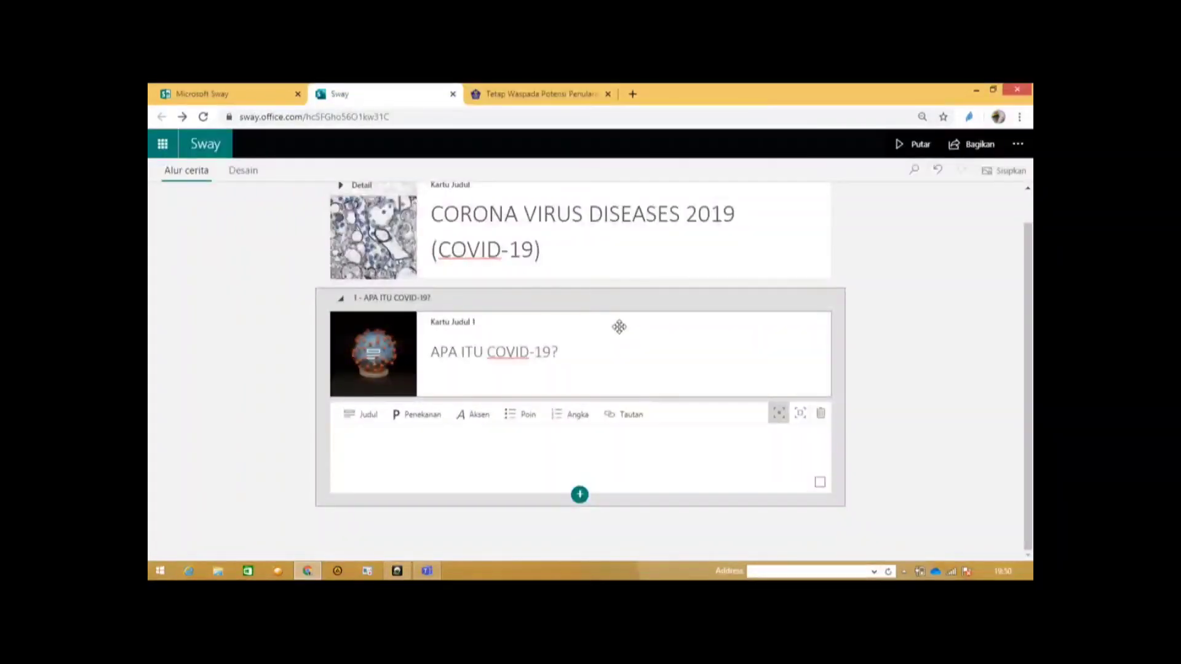
click(527, 444)
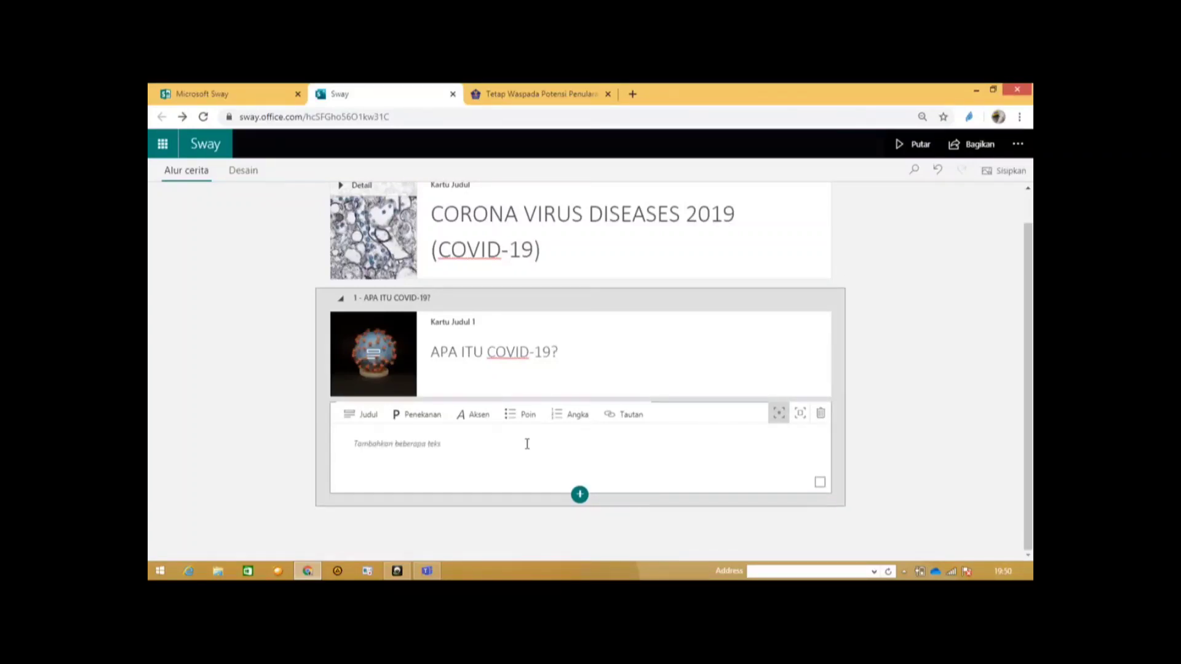
key(ctrl+v)
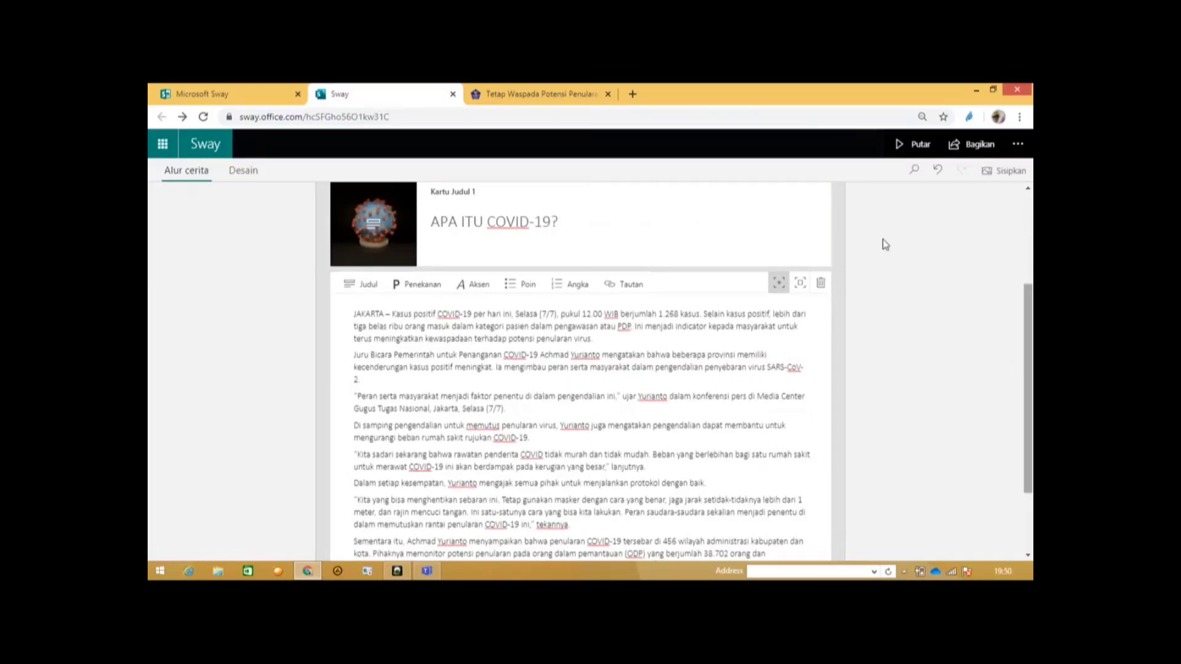
- Play the Sway and view how the pasted article text is displayed below the "APA ITU COVID-19?" heading
click(901, 145)
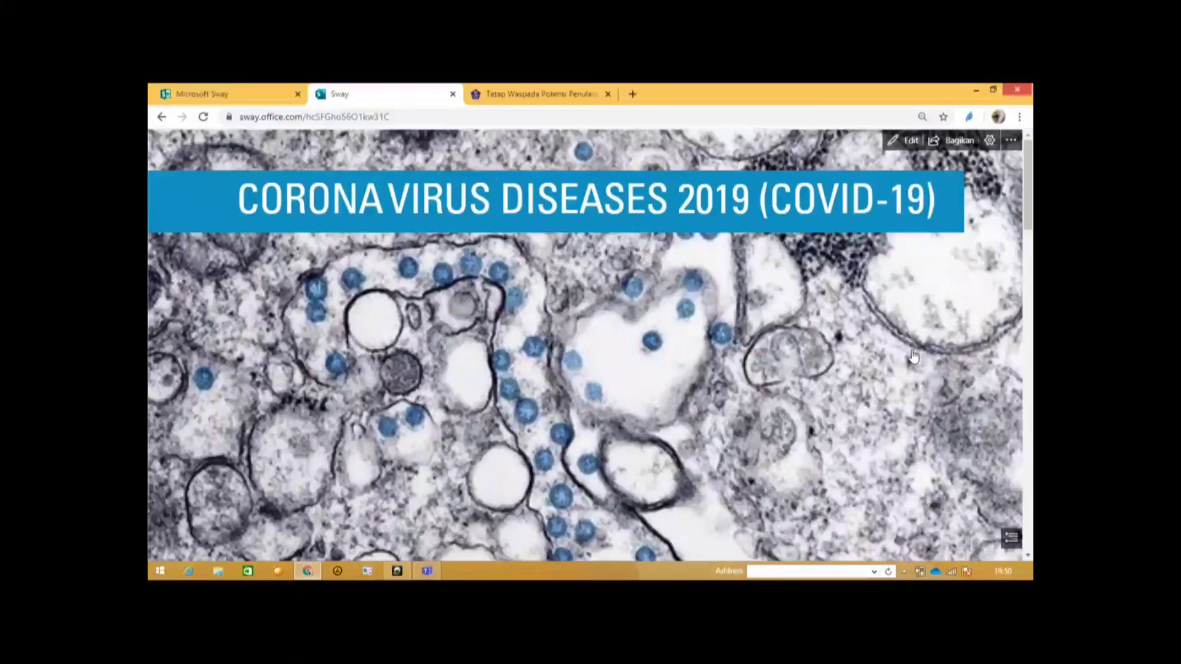
scroll(913, 356, down, 5)
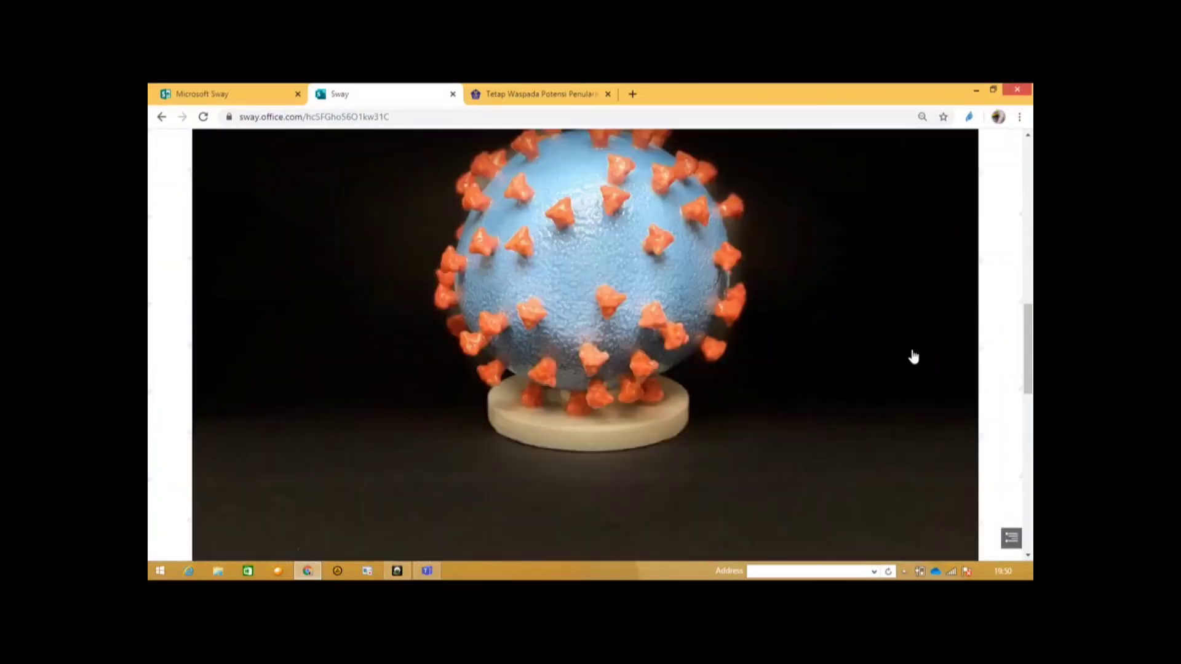
scroll(914, 357, down, 1)
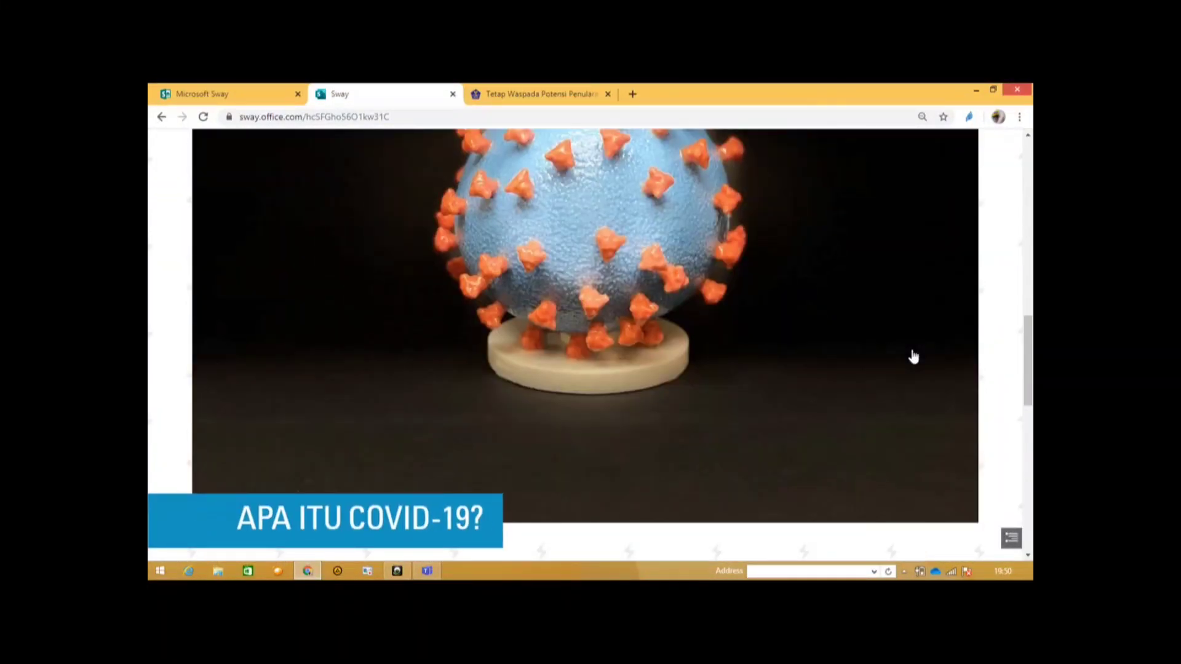
scroll(914, 357, down, 10)
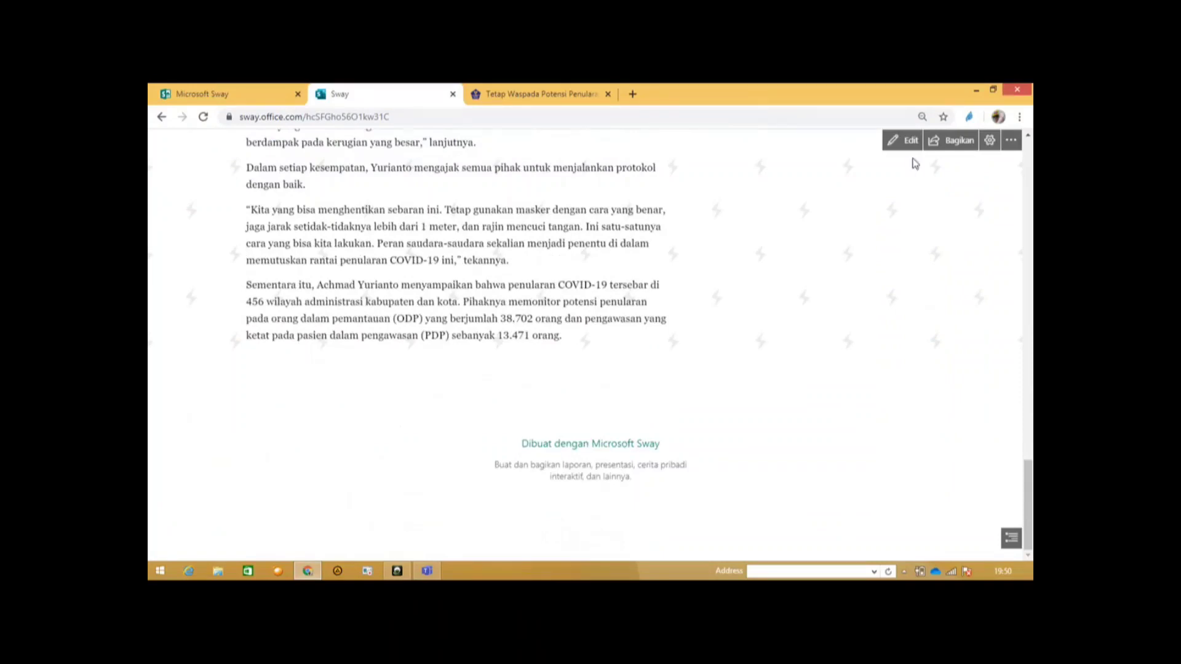
- Return to editing and add an image card (Gambar) below the article text card
click(902, 145)
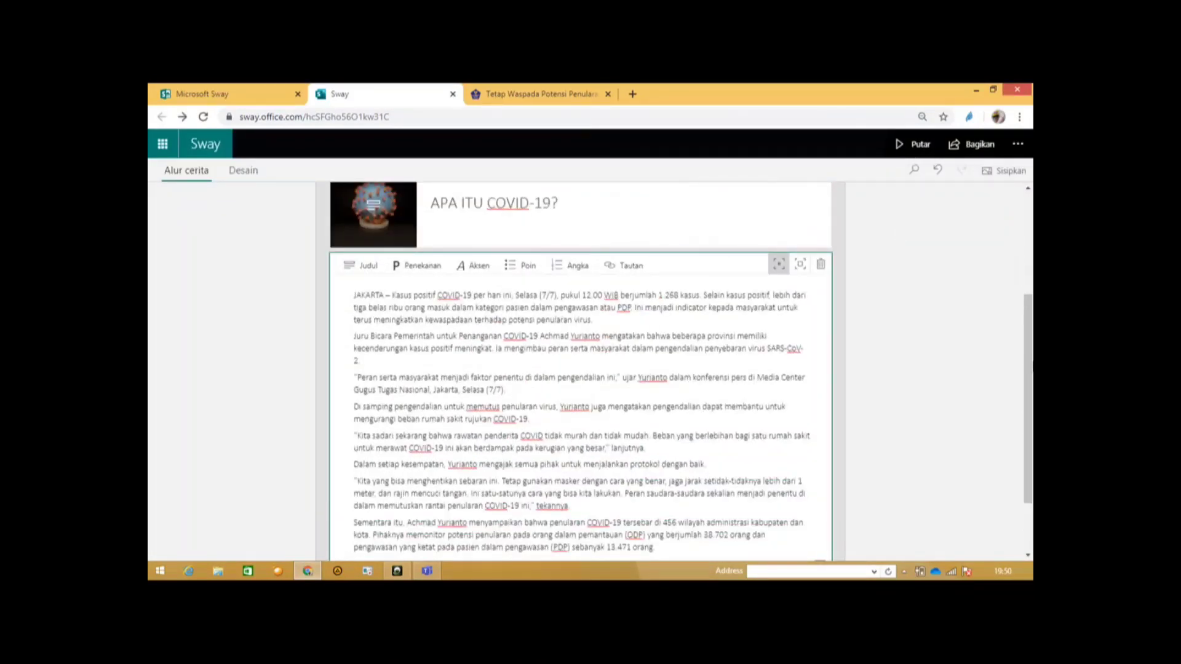
drag(1028, 360, 1028, 403)
drag(1033, 512, 1033, 517)
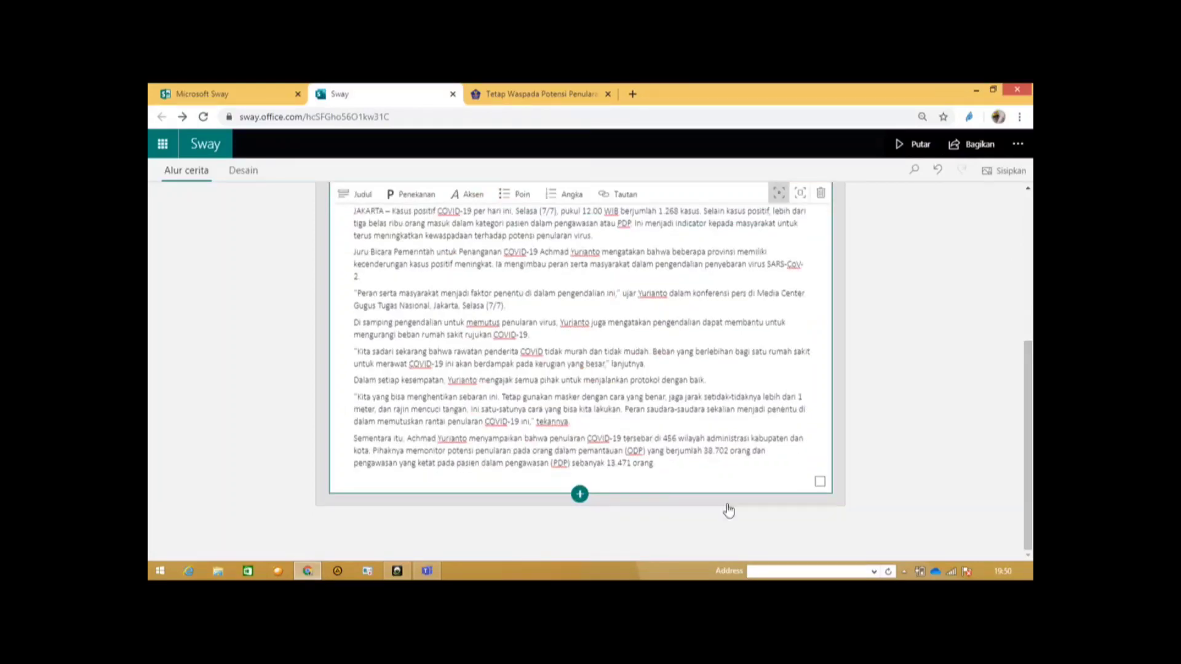
click(580, 498)
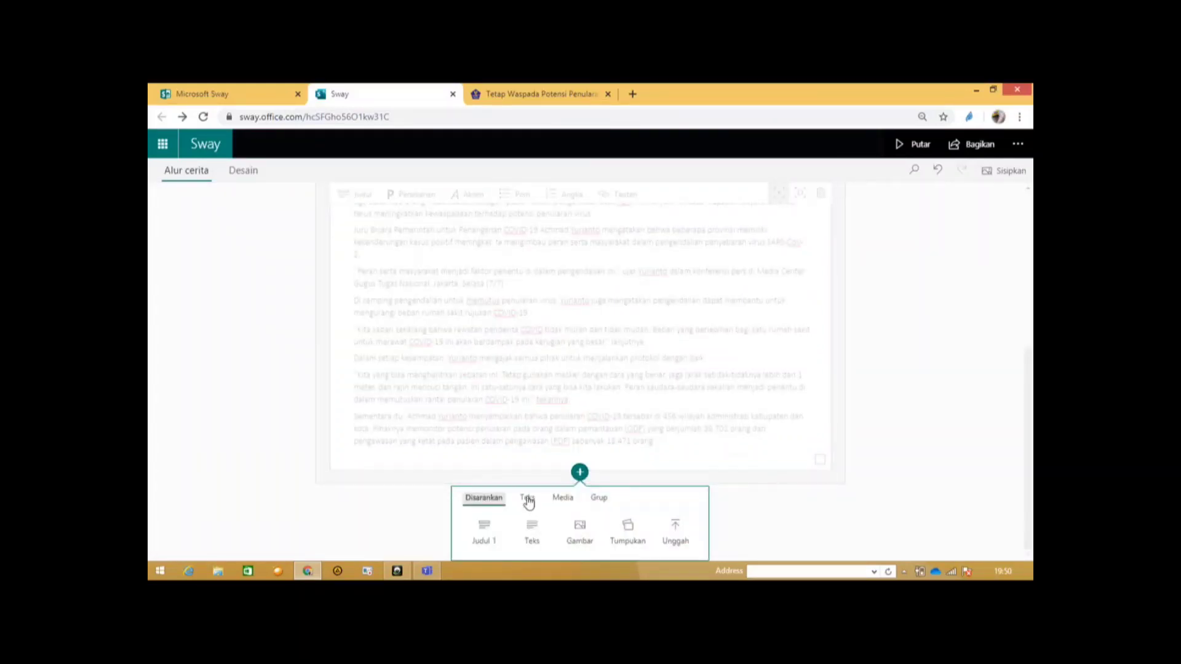
click(563, 499)
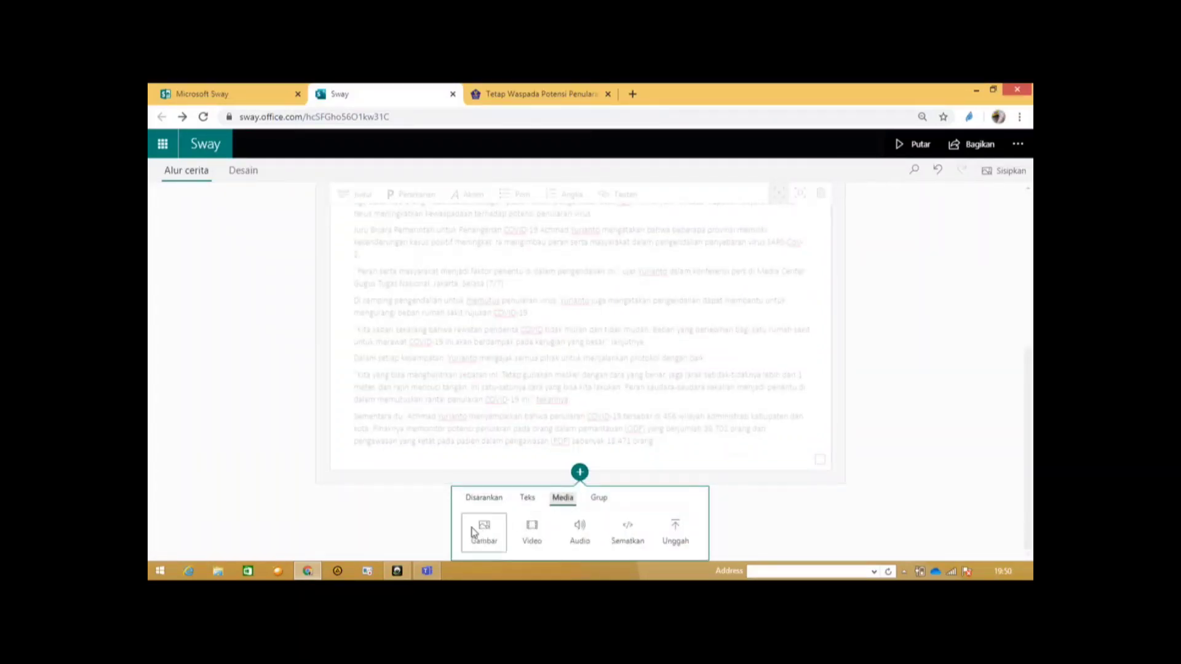
click(476, 532)
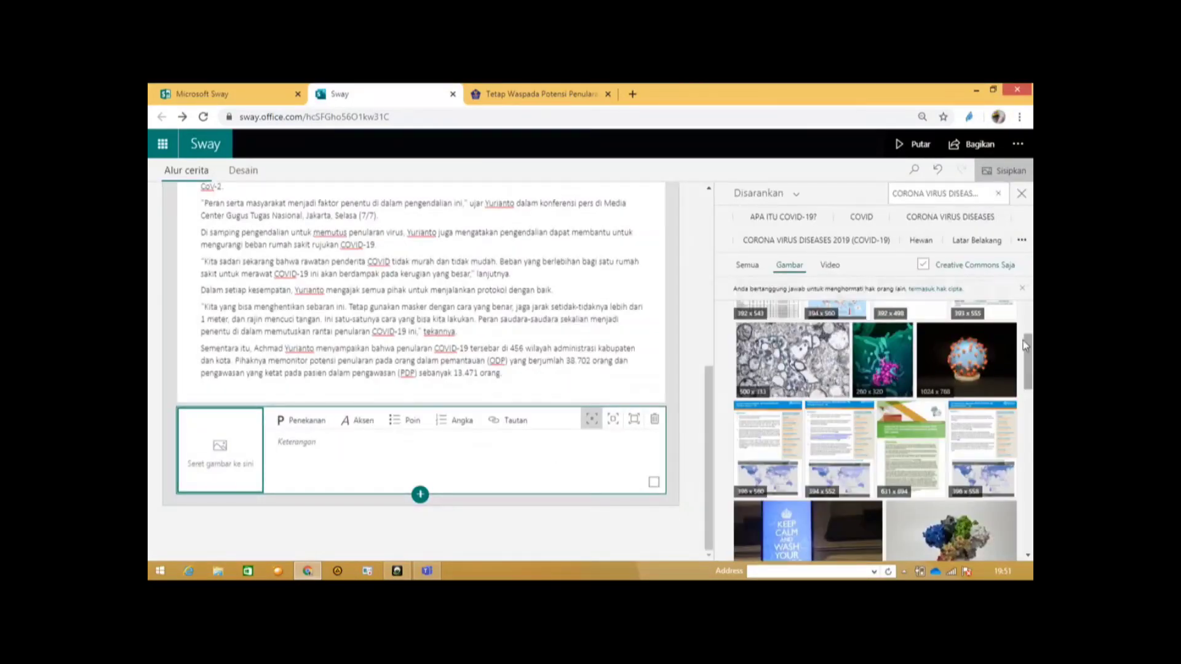
- Search the suggested images for "PANDEMI CORONA" and look through the results for a picture for the empty image card
click(981, 193)
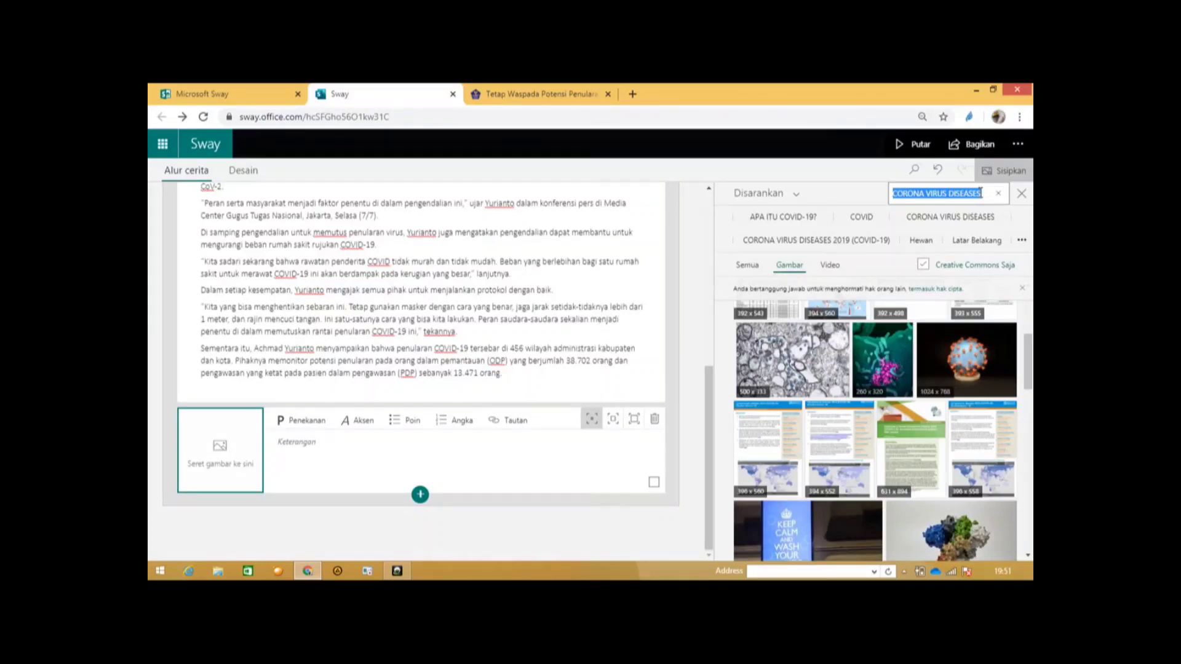
text(PANDEM)
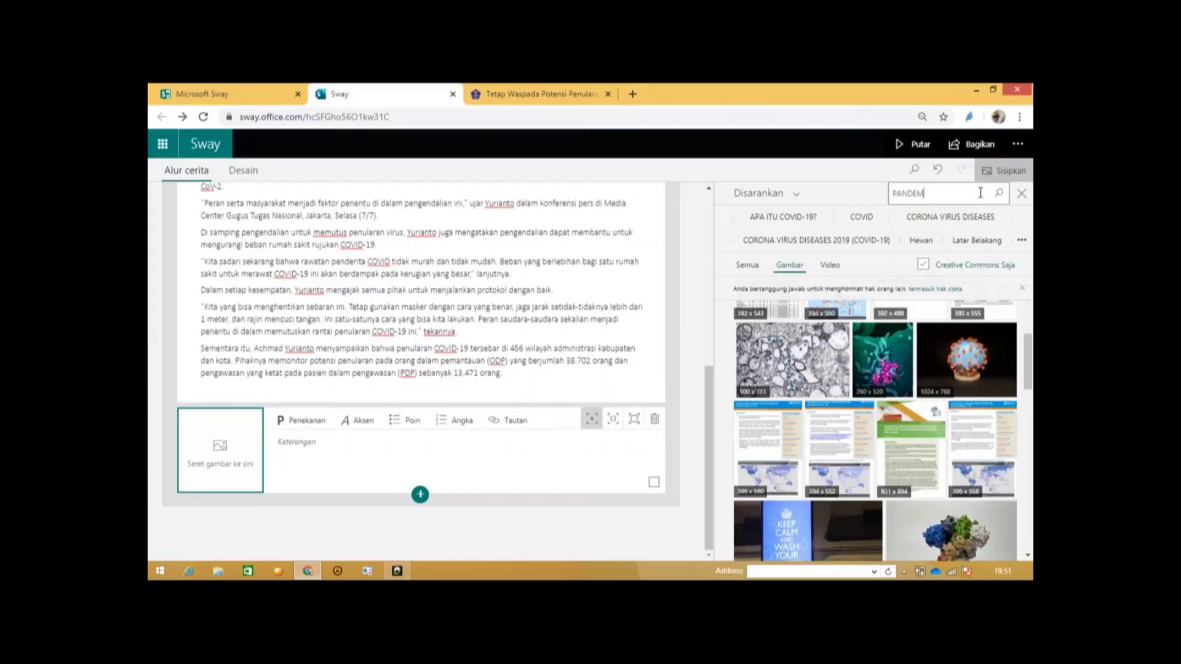
text(I CORONA)
key(Return)
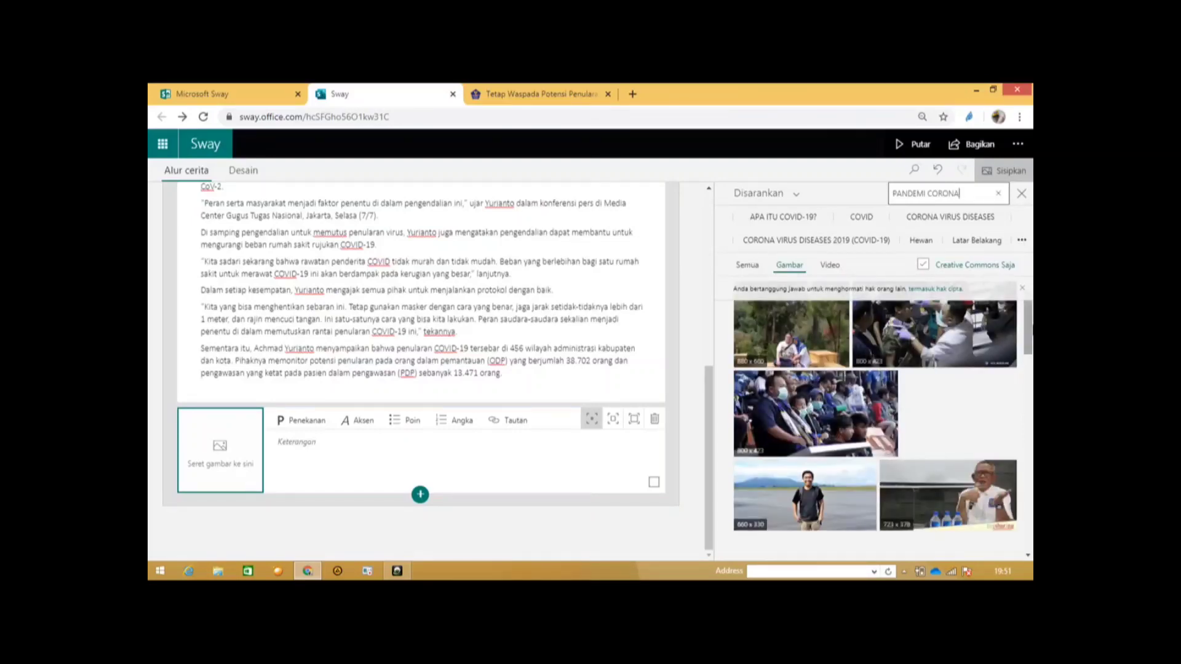
drag(1033, 329, 1032, 390)
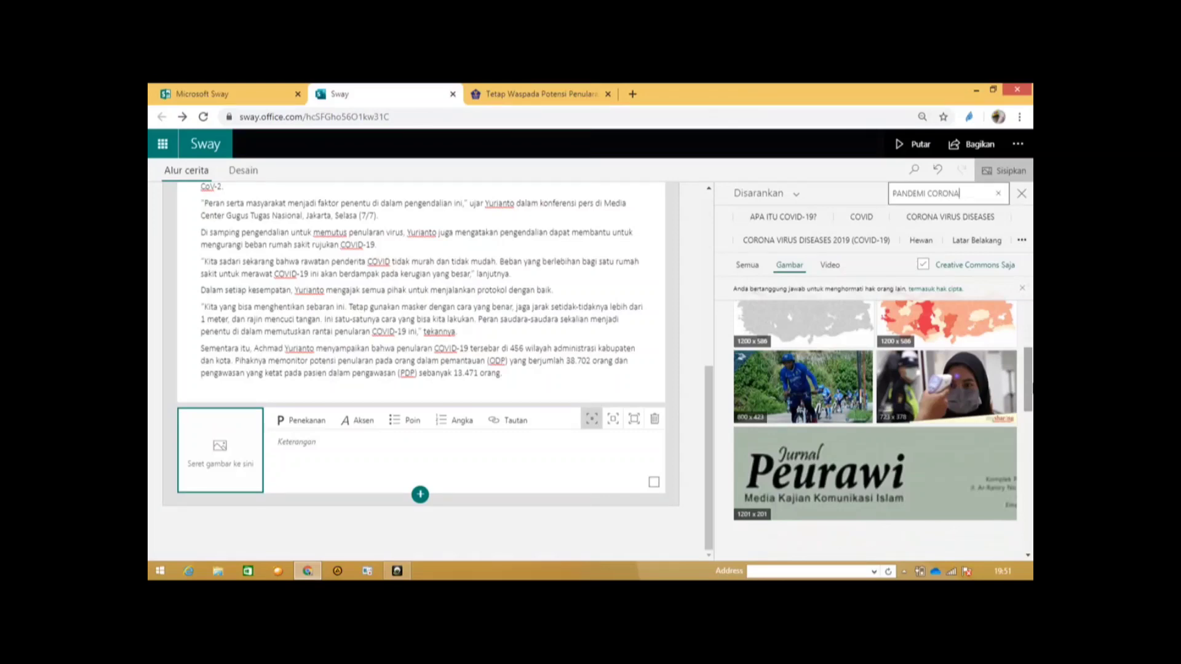
- From the "PANDEMI CORONA" image results, select the medical check photo, masked stadium spectators, red-shaded Turkey map and forehead thermometer photo
drag(1033, 389, 1029, 311)
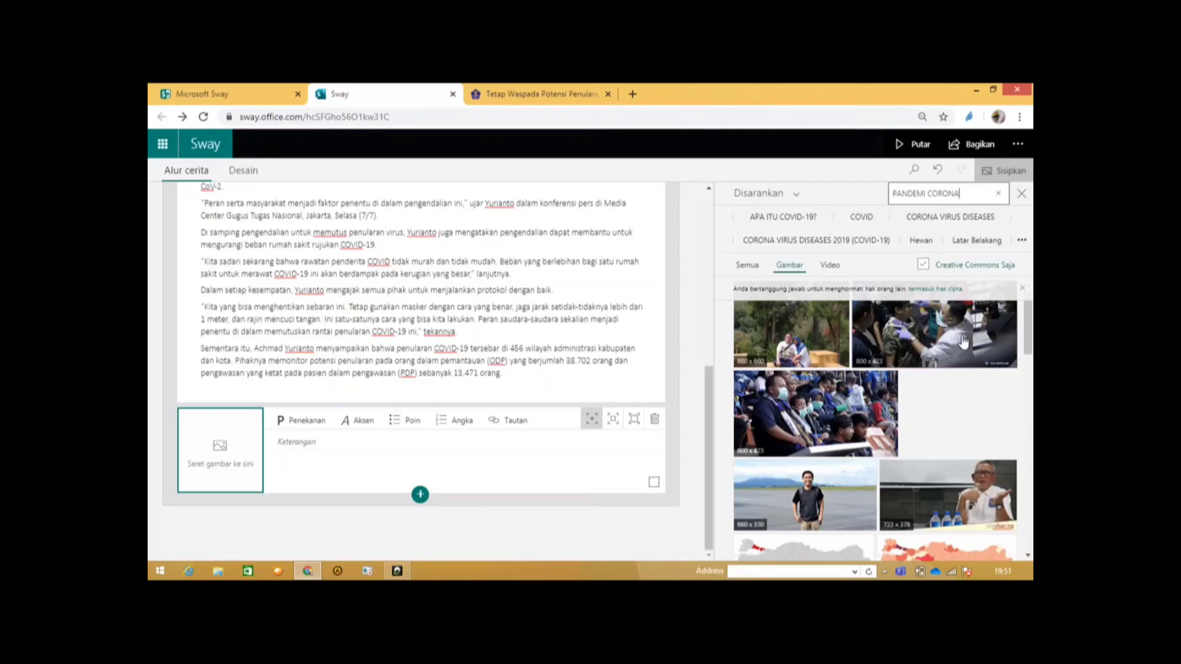
click(862, 399)
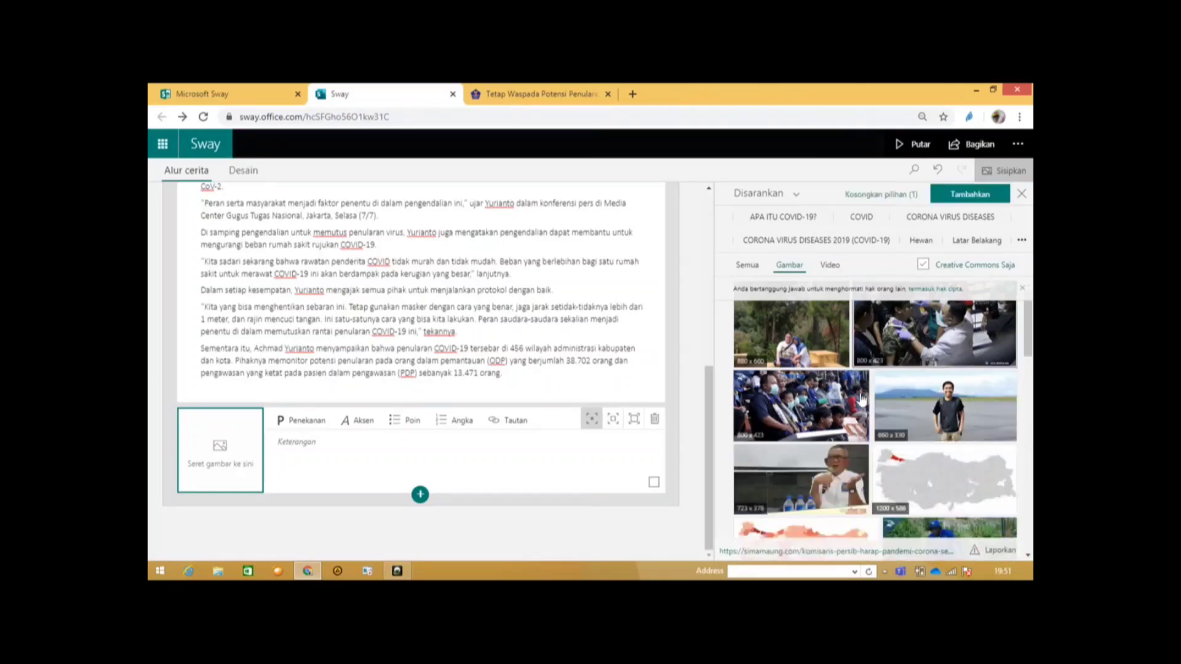
click(861, 398)
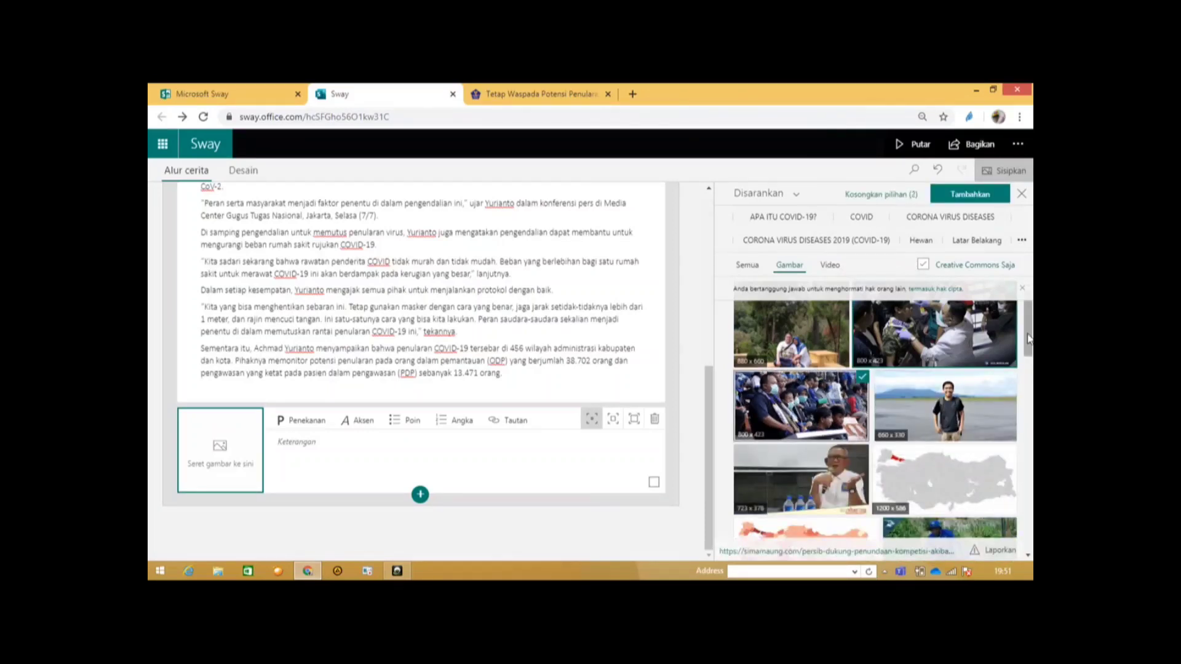
scroll(1029, 338, down, 3)
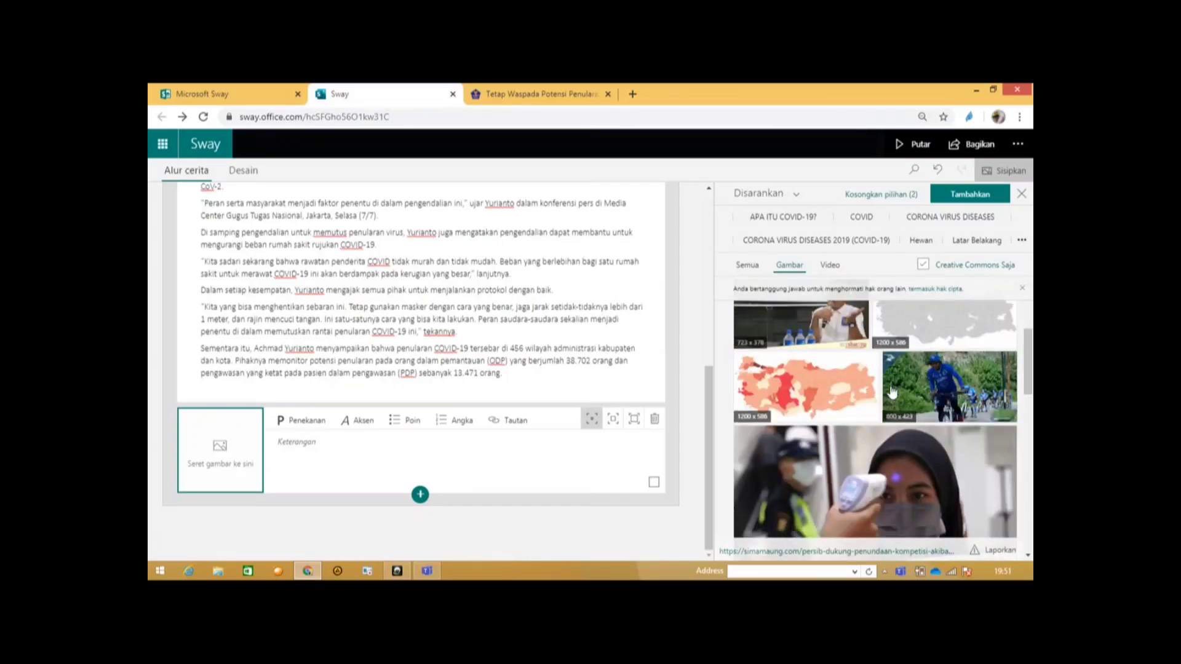
click(828, 399)
click(885, 495)
scroll(1029, 369, down, 1)
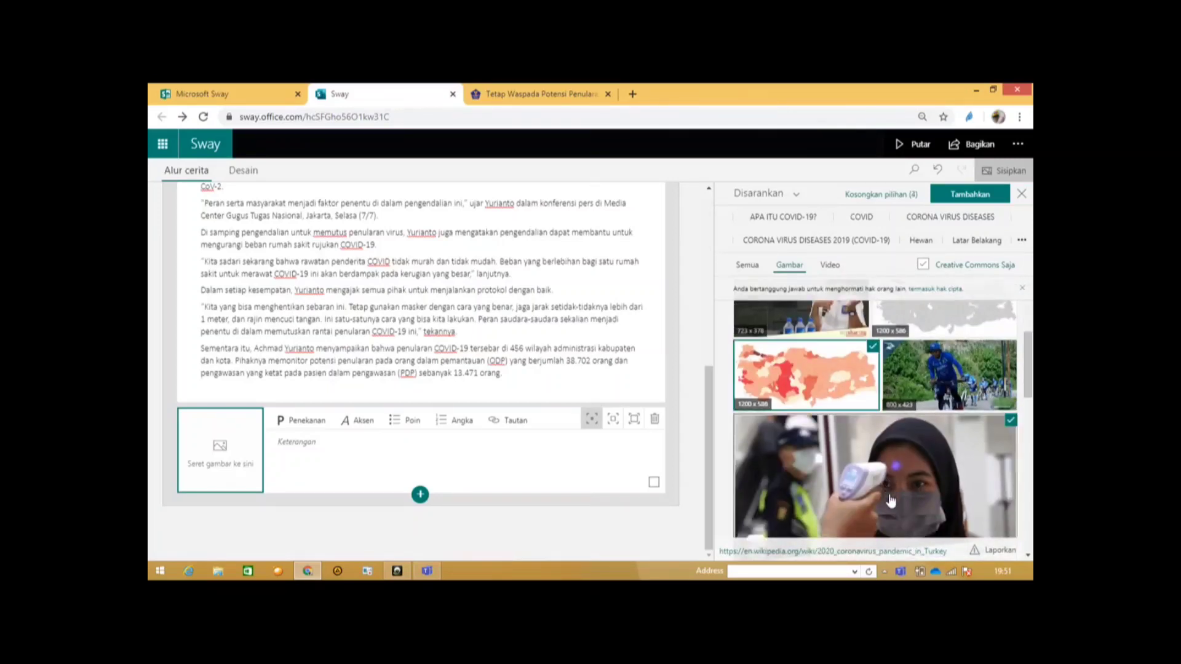
- Also select the donation handover, COVID-19 test tube, masked man in black cap and masked cartoon family images, and add all eight to the storyline
drag(1031, 372, 1031, 441)
click(928, 435)
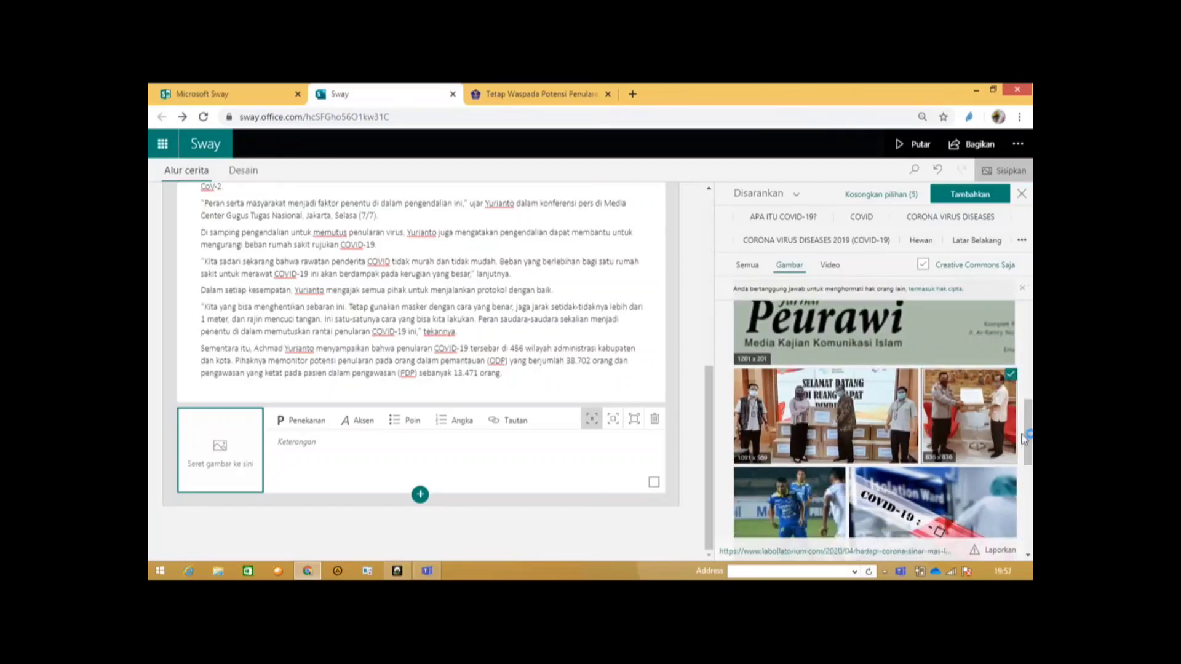
drag(1032, 440, 1031, 473)
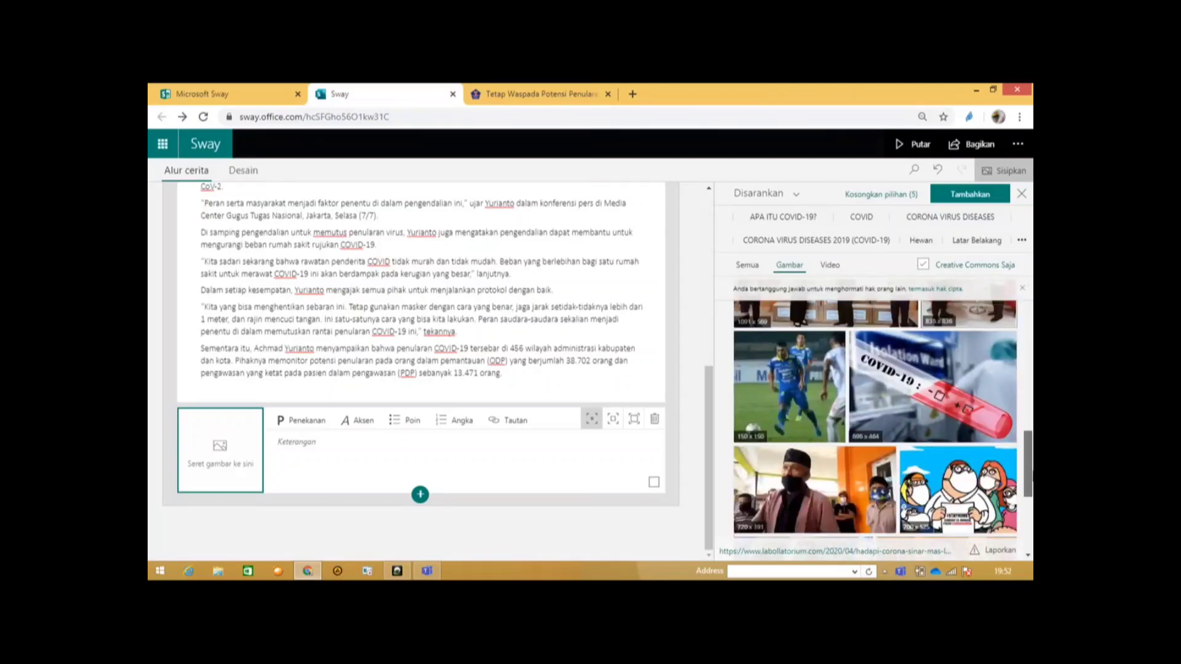
click(943, 420)
click(963, 508)
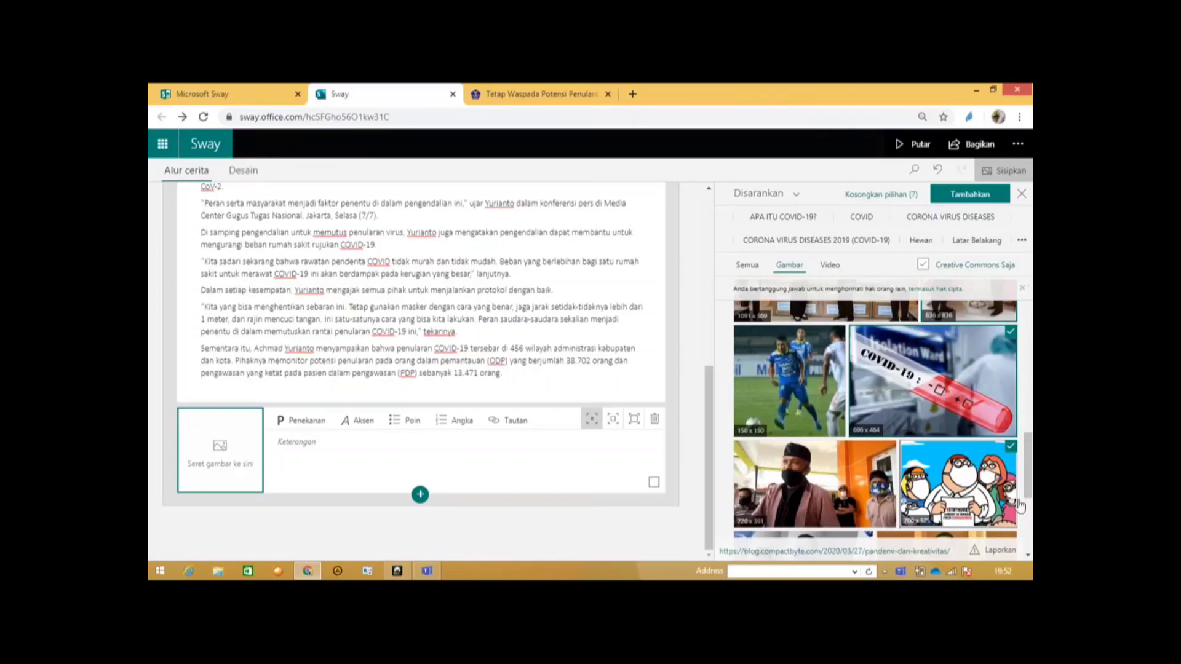
click(843, 471)
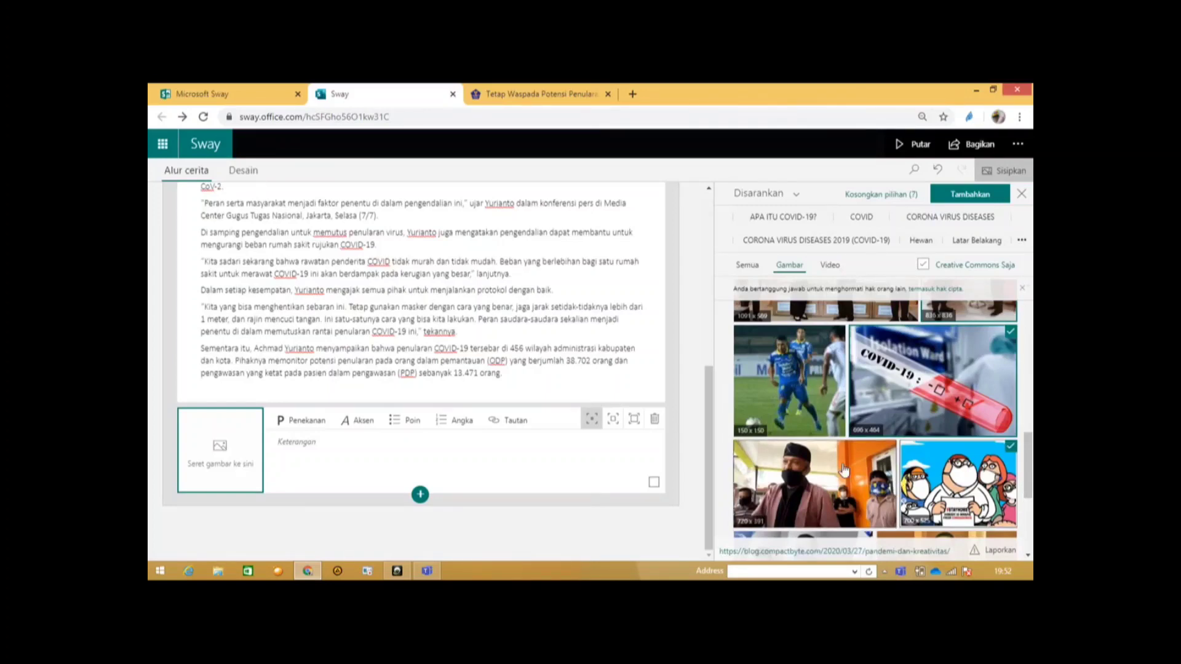
click(964, 200)
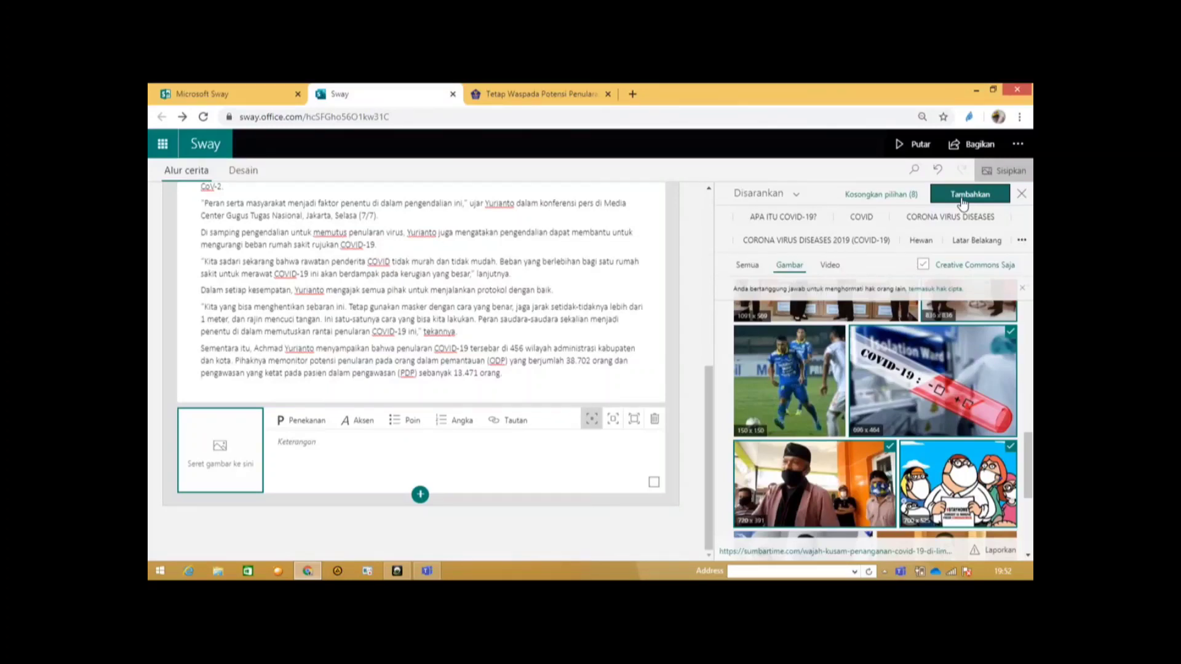
click(963, 198)
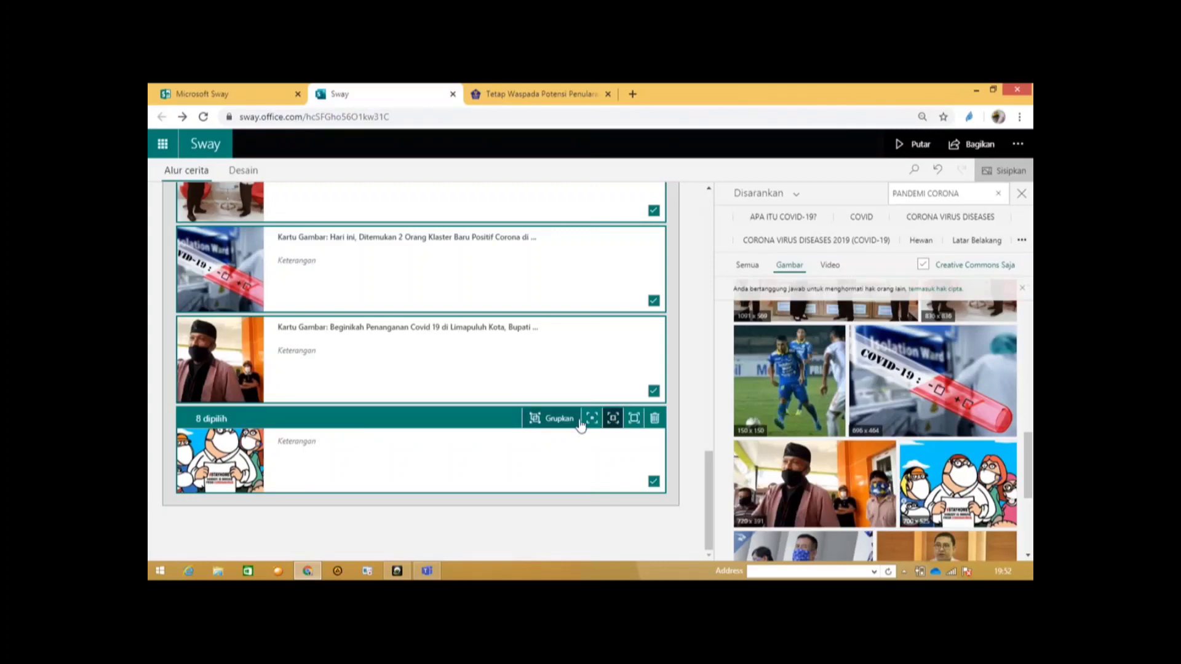
- Group the eight added image cards and set the group type to Tumpukan
click(614, 421)
click(644, 322)
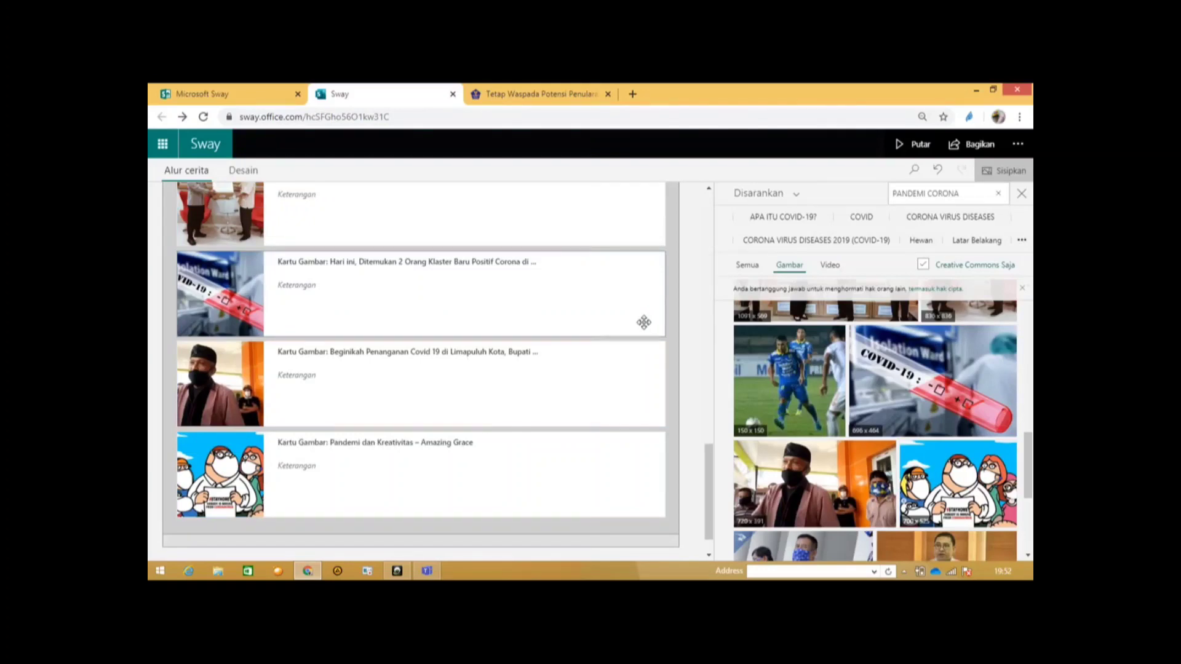
click(676, 352)
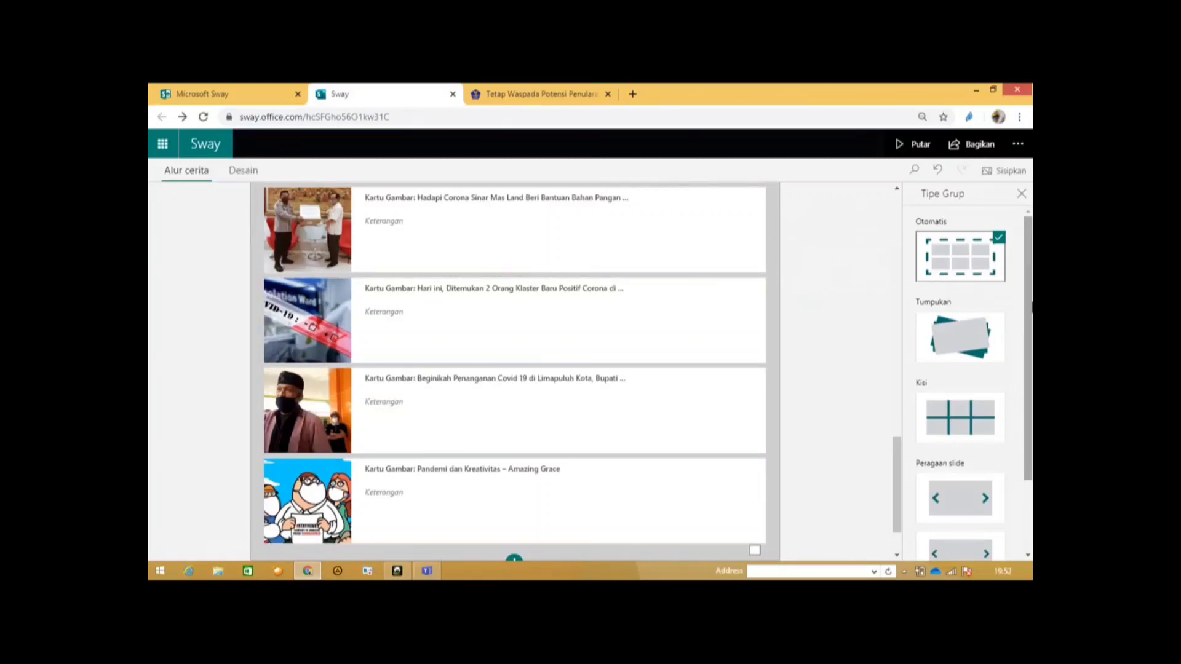
mouse_move(1030, 339)
mouse_down()
mouse_move(1032, 411)
mouse_move(1030, 339)
mouse_up()
click(962, 343)
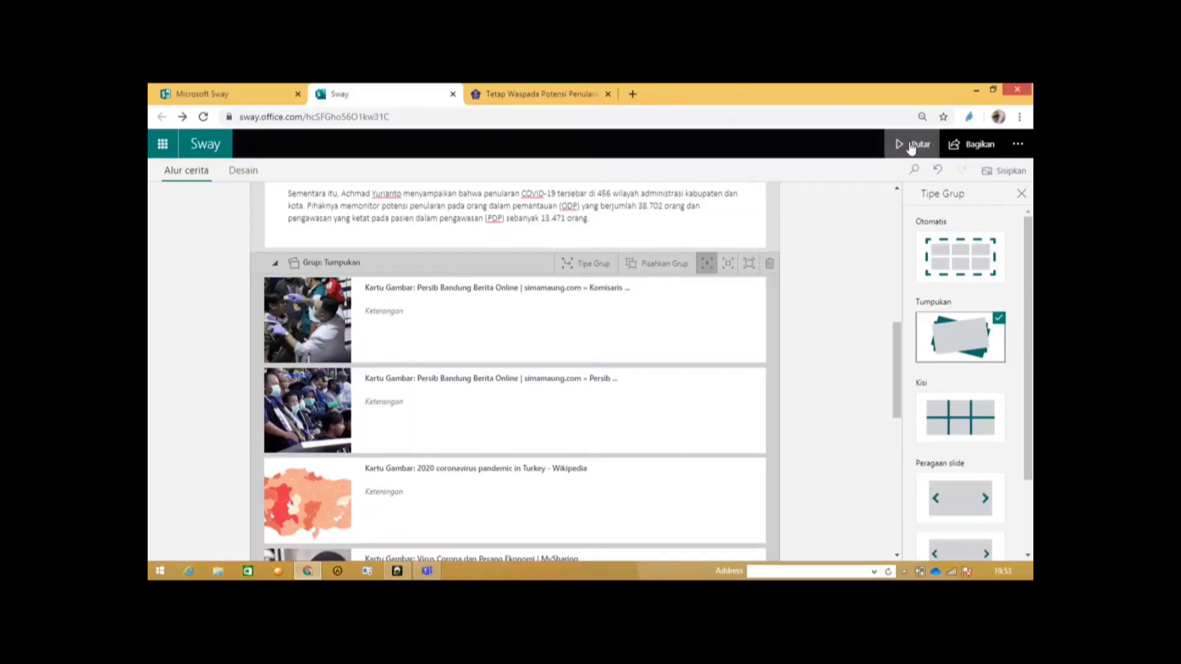
- Play the Sway and flip through the stacked pictures beside the article text
click(911, 147)
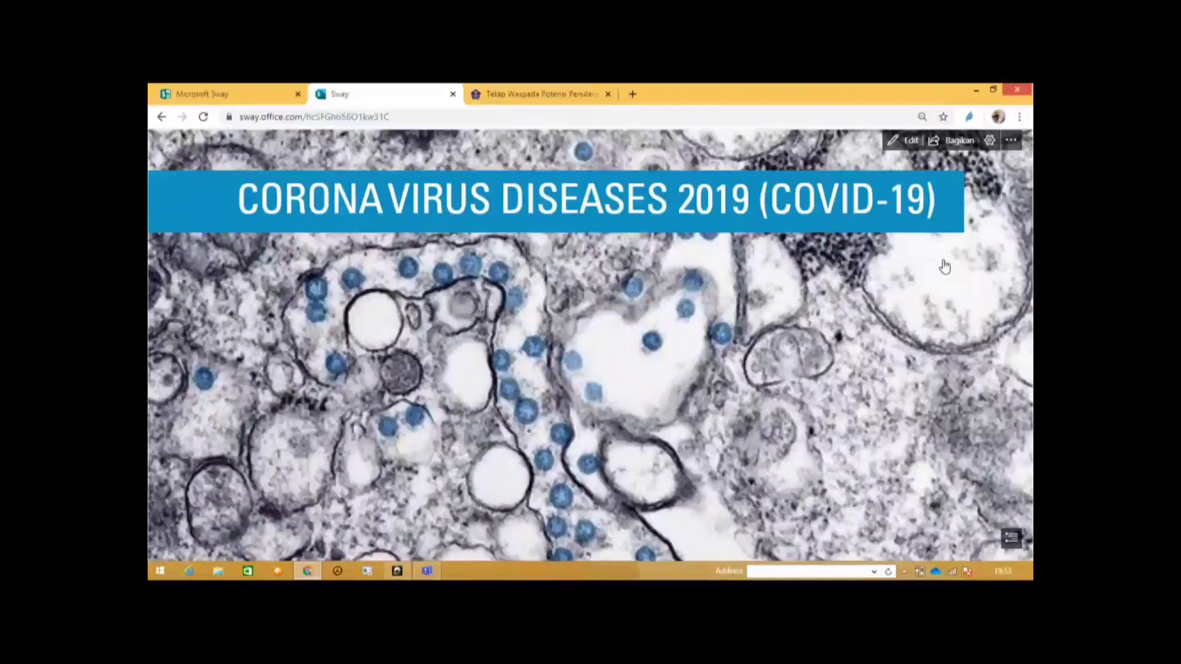
scroll(945, 265, down, 5)
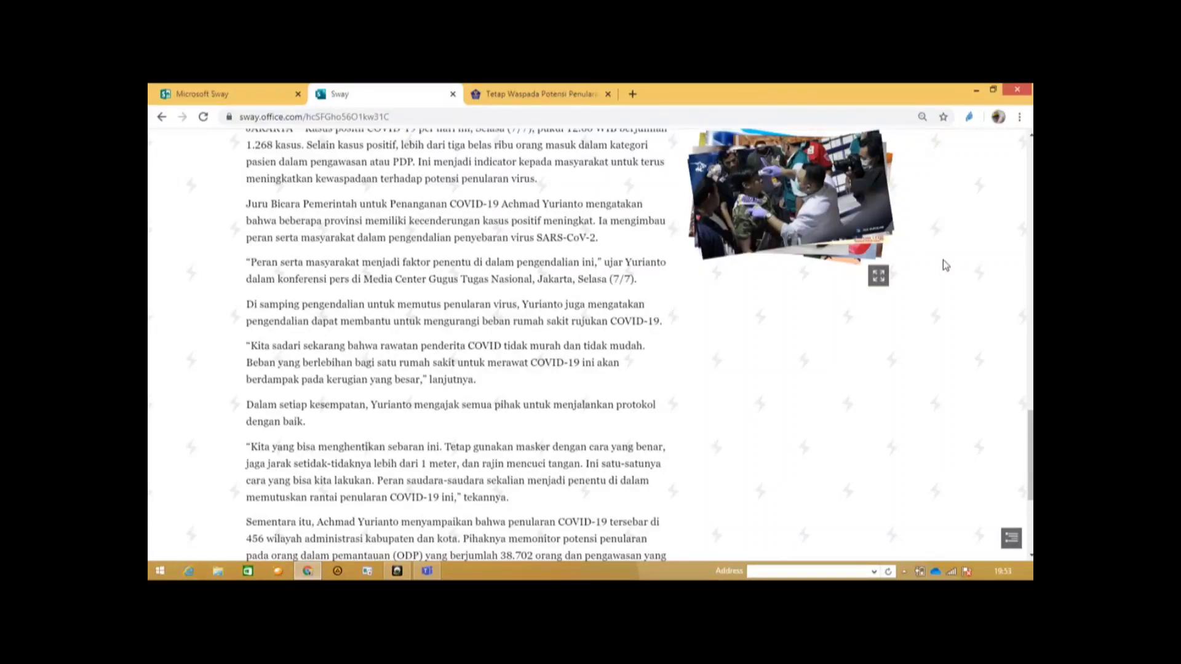
click(847, 211)
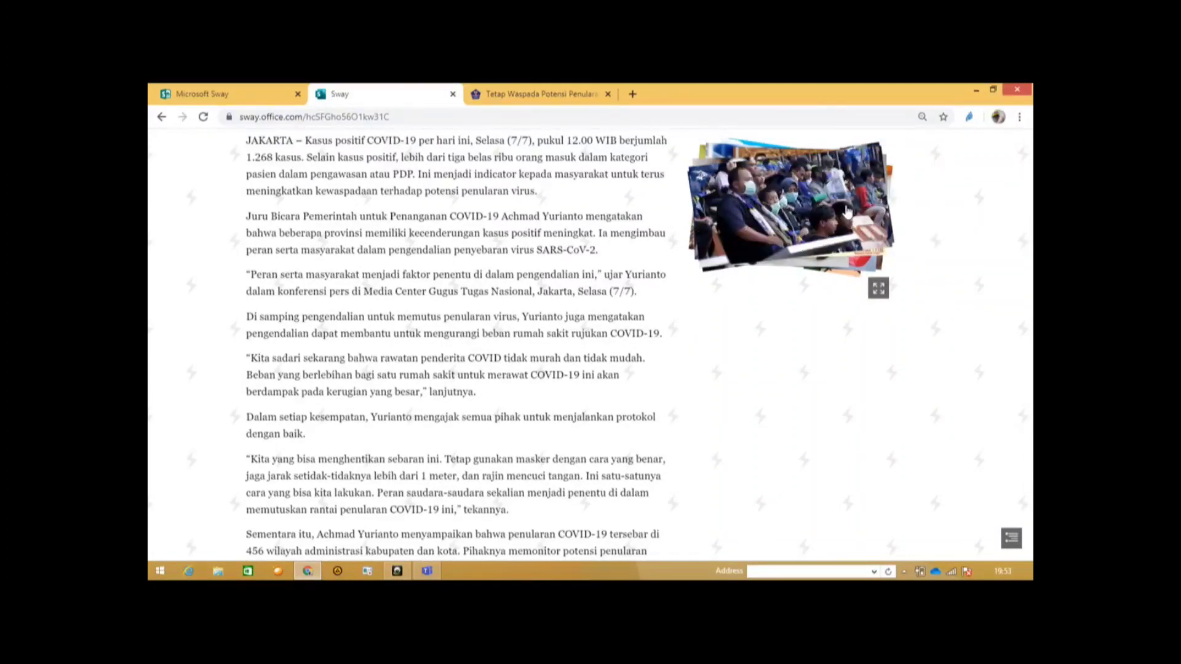
click(847, 212)
click(847, 212)
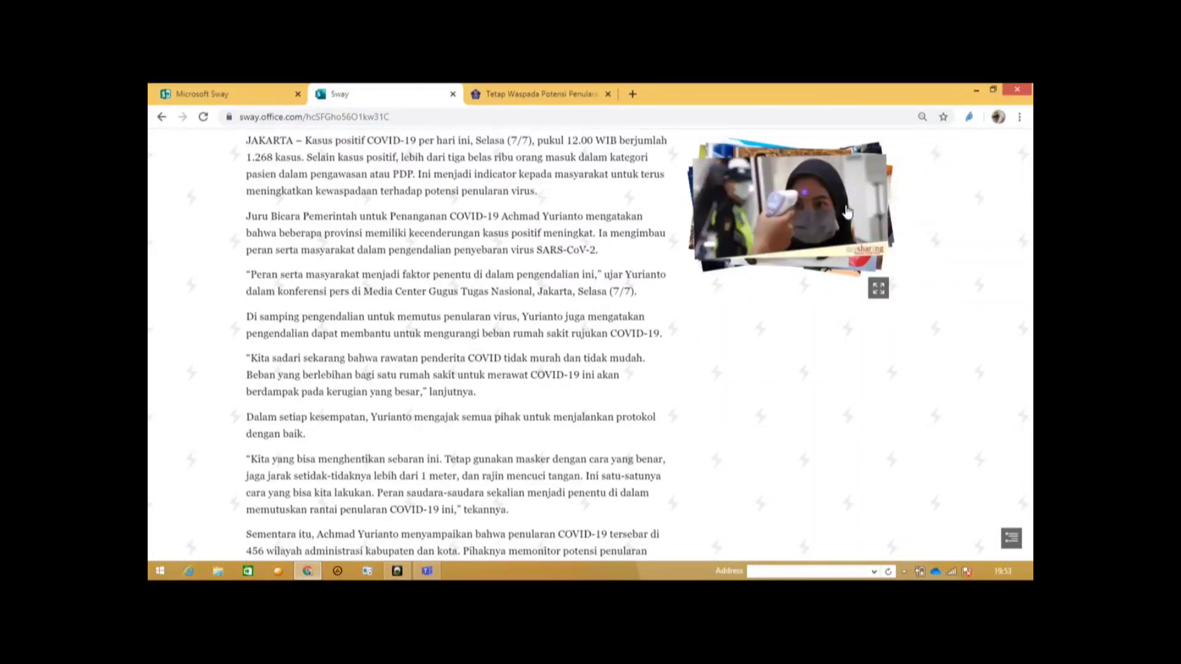
click(847, 212)
click(847, 211)
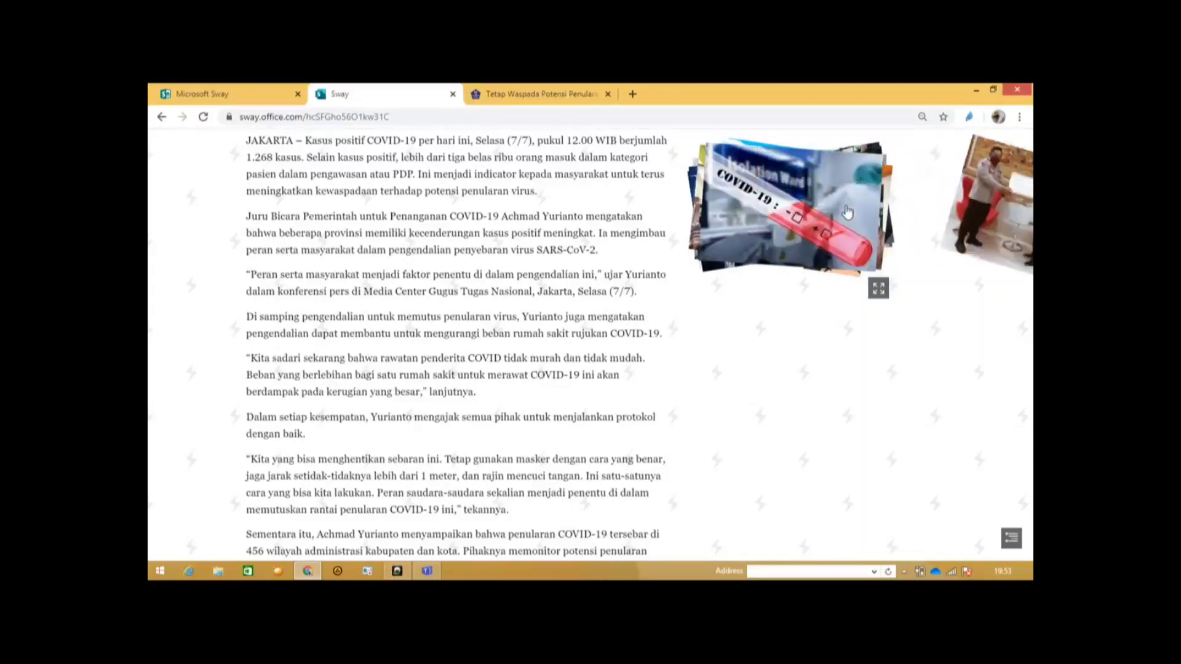
click(847, 211)
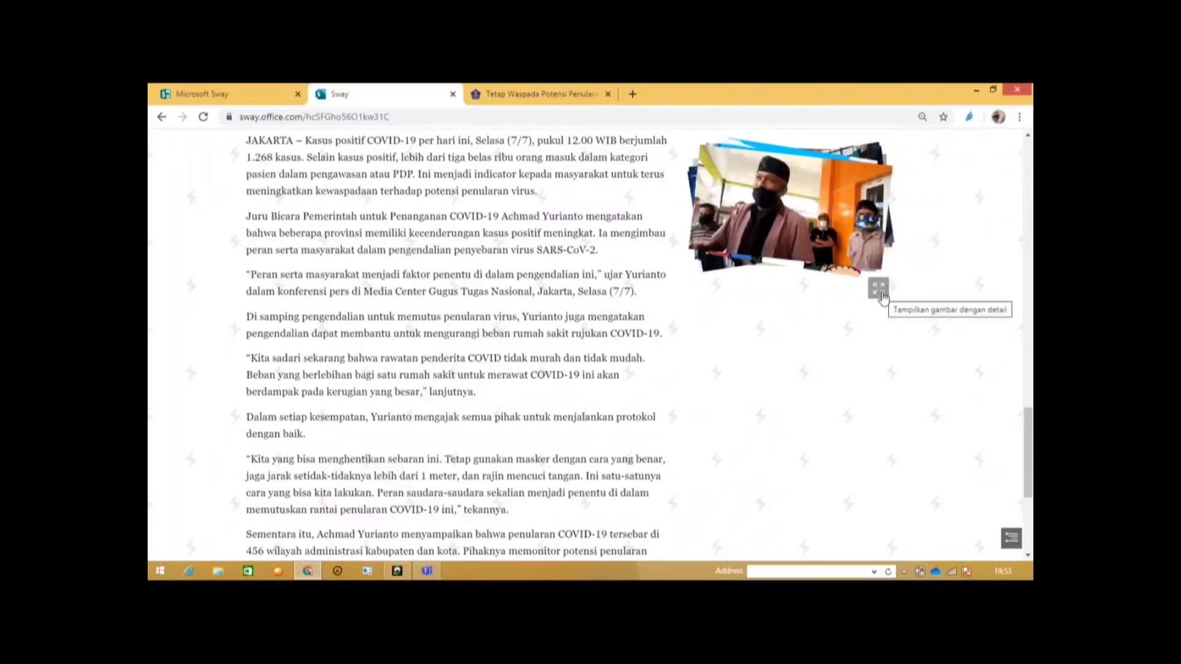
- Open the stacked pictures in the detailed image view, browse through several of them and close the view
click(880, 290)
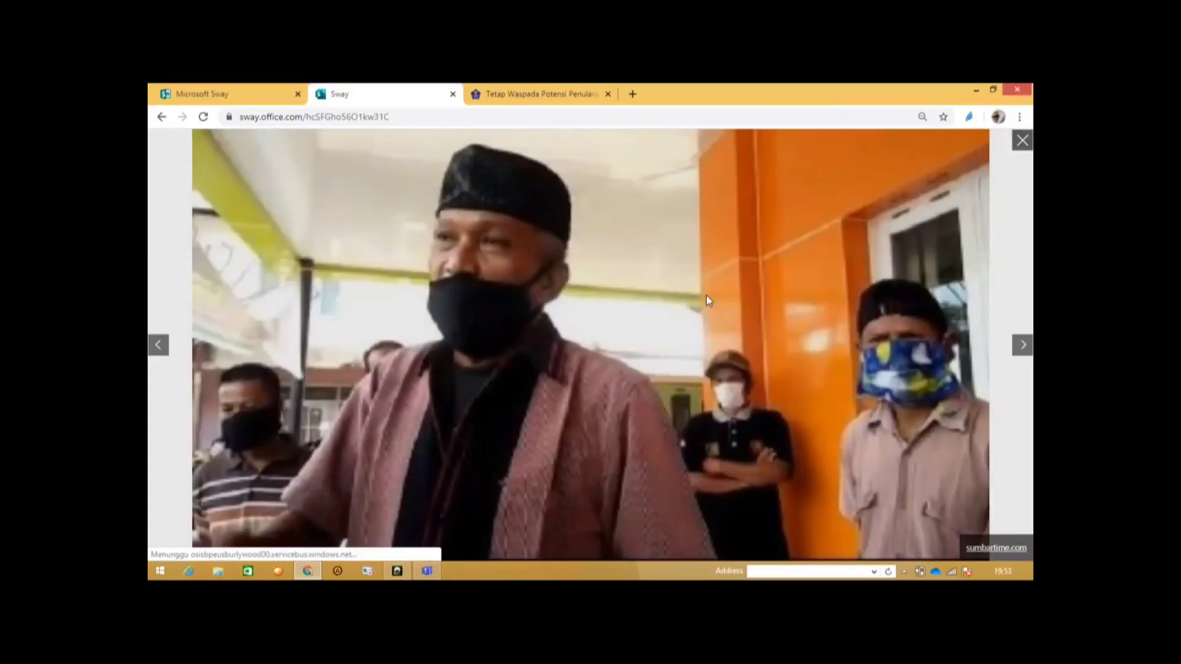
key(Right)
key(Right)
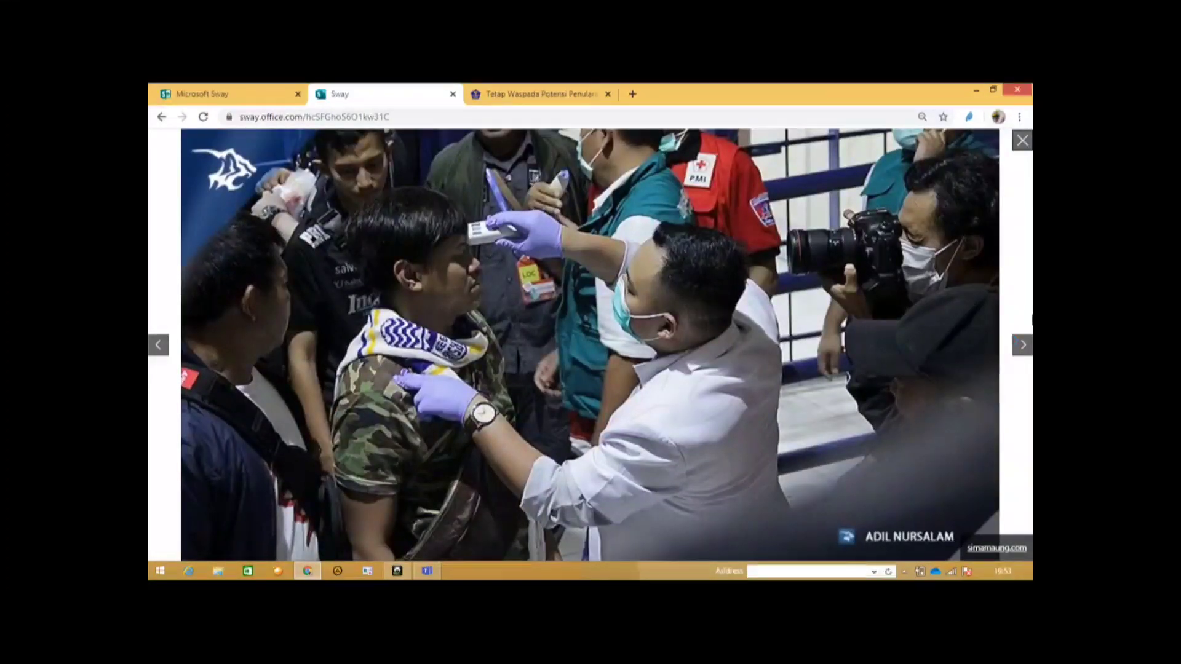
click(1019, 356)
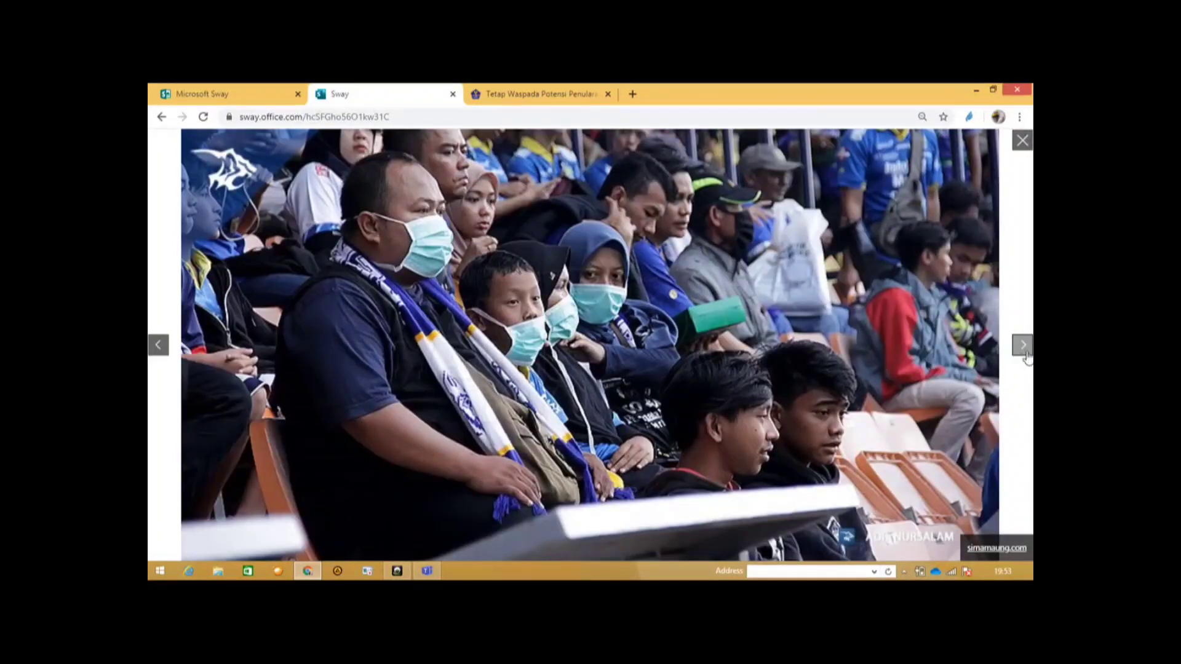
click(1025, 354)
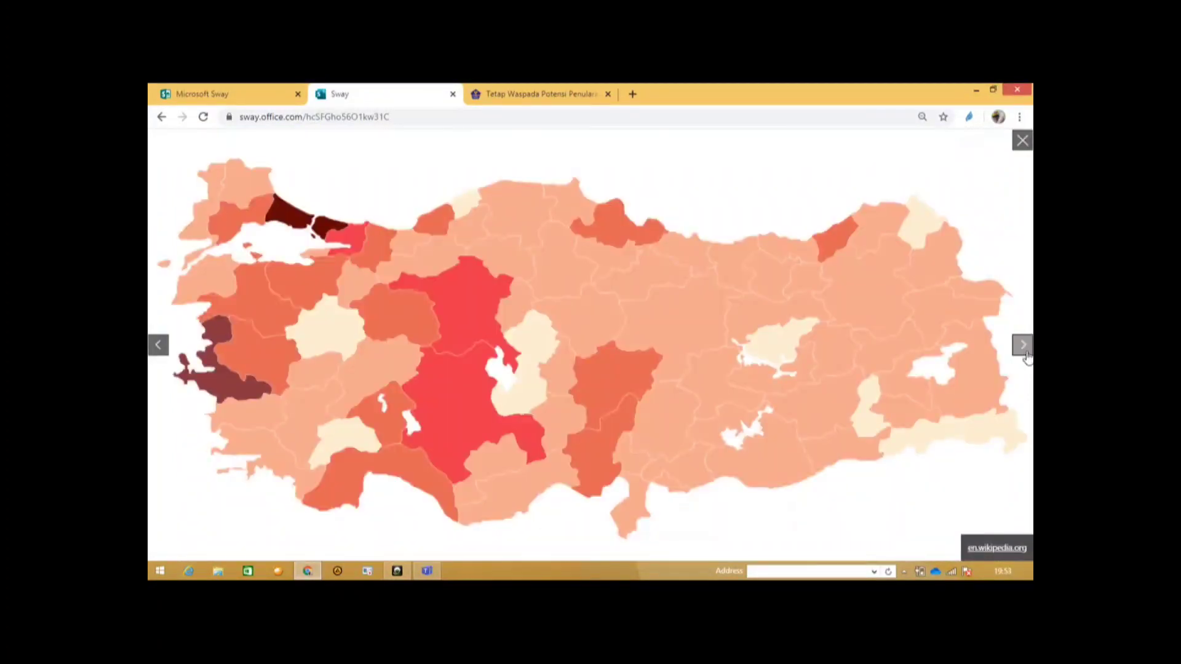
click(1023, 142)
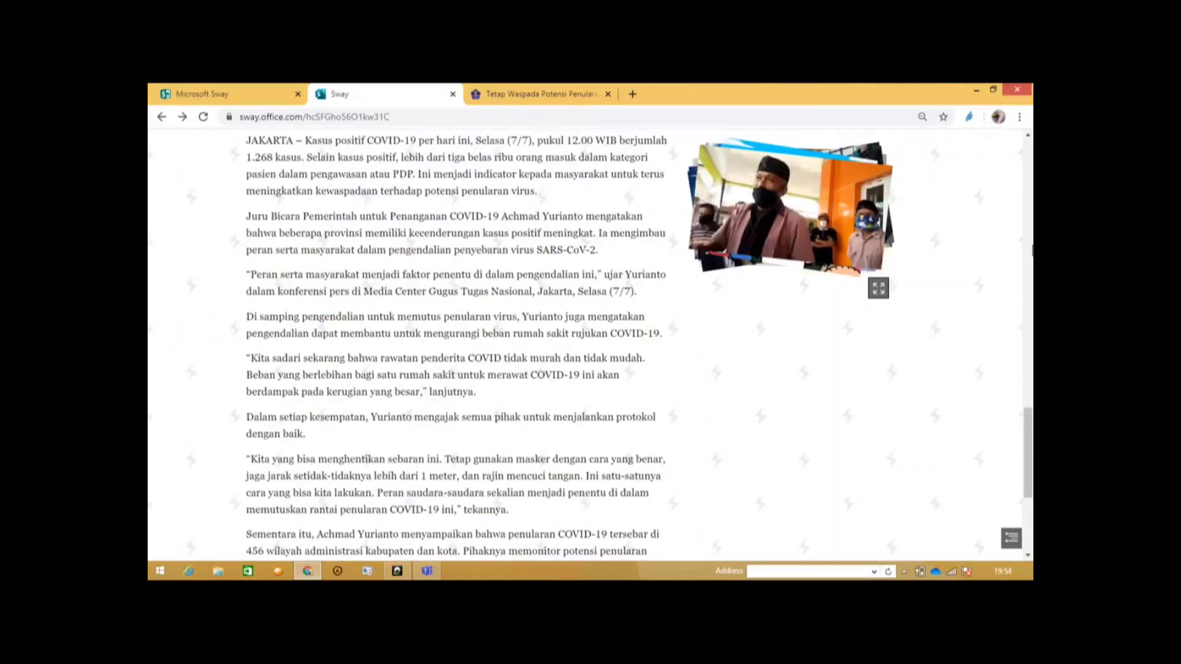
- Return to editing and add a video card from the media types below the Tumpukan image group
drag(1028, 452, 1028, 184)
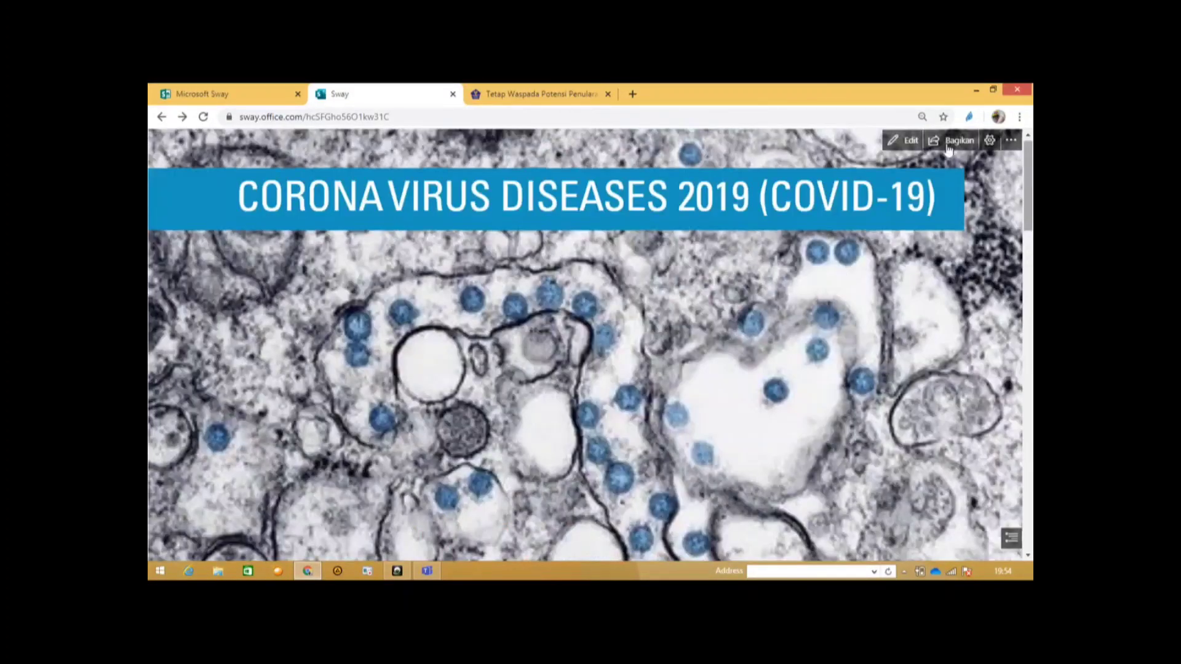
click(903, 143)
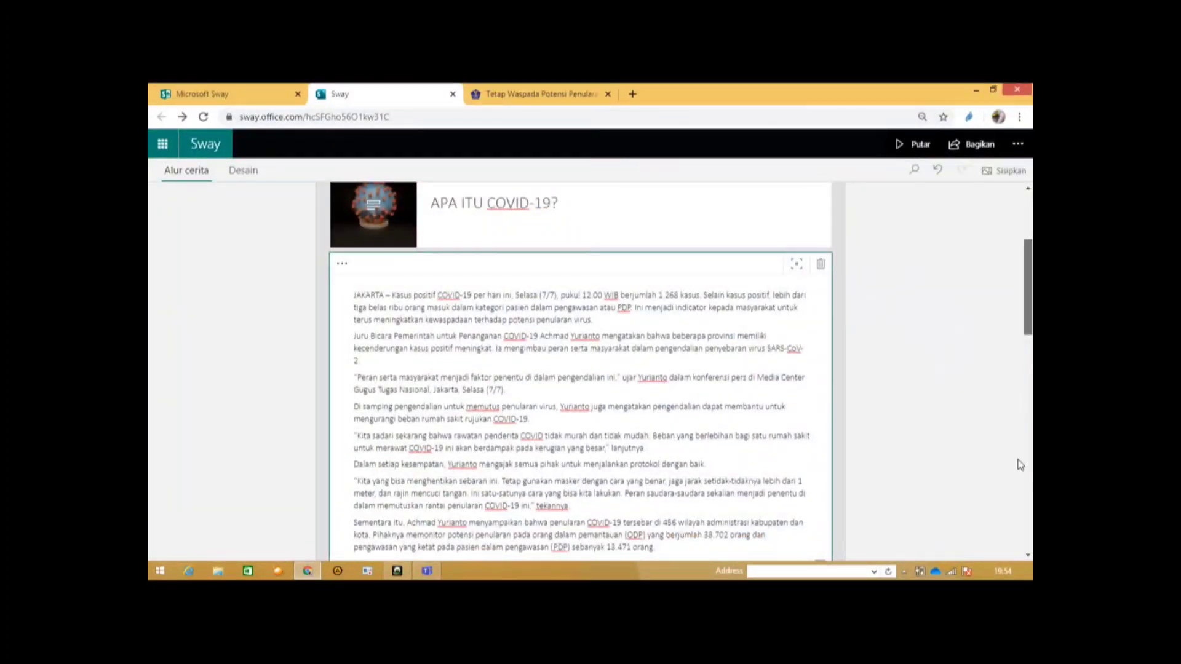
drag(1030, 321, 1030, 536)
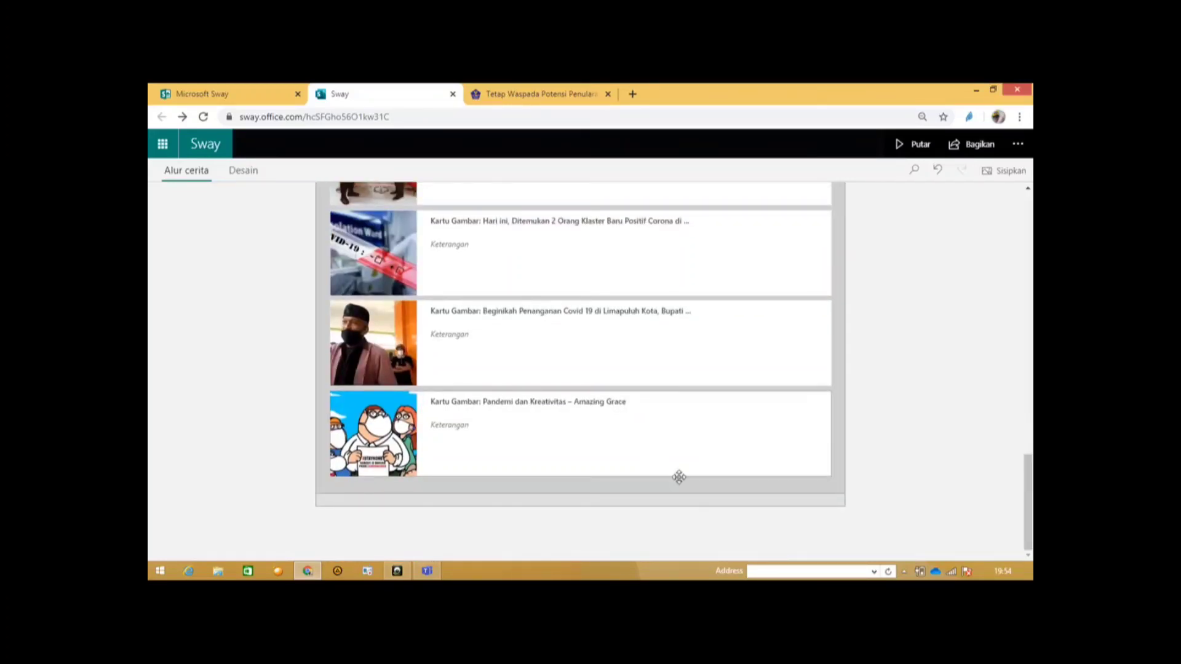
click(671, 464)
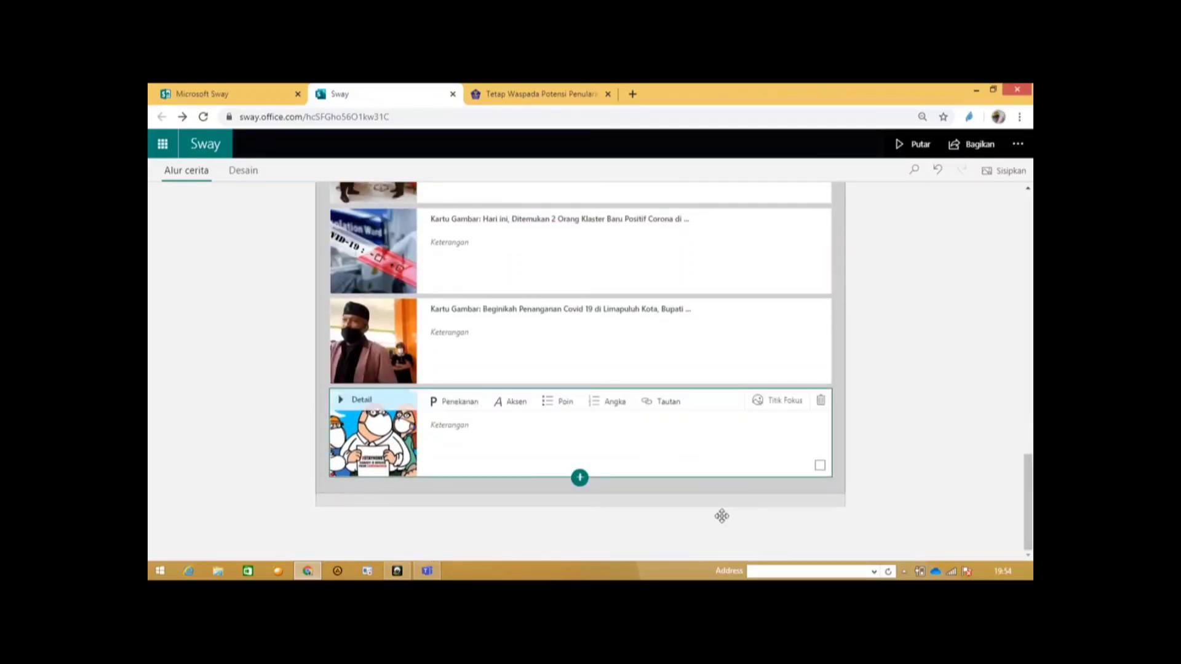
click(580, 478)
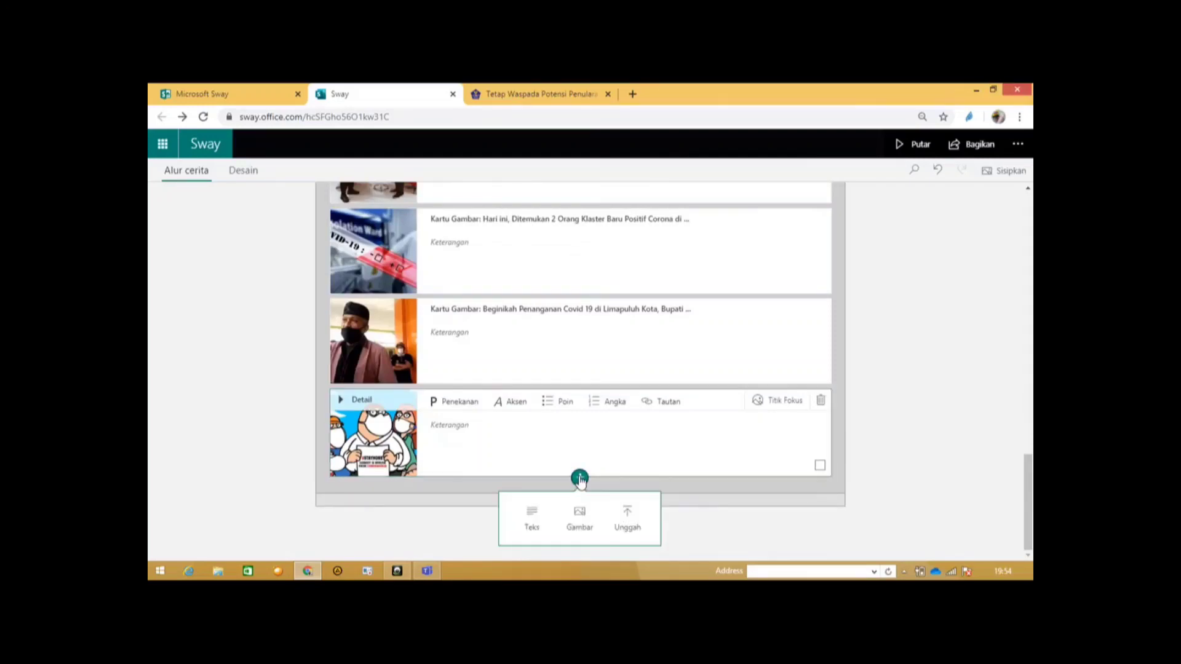
click(580, 480)
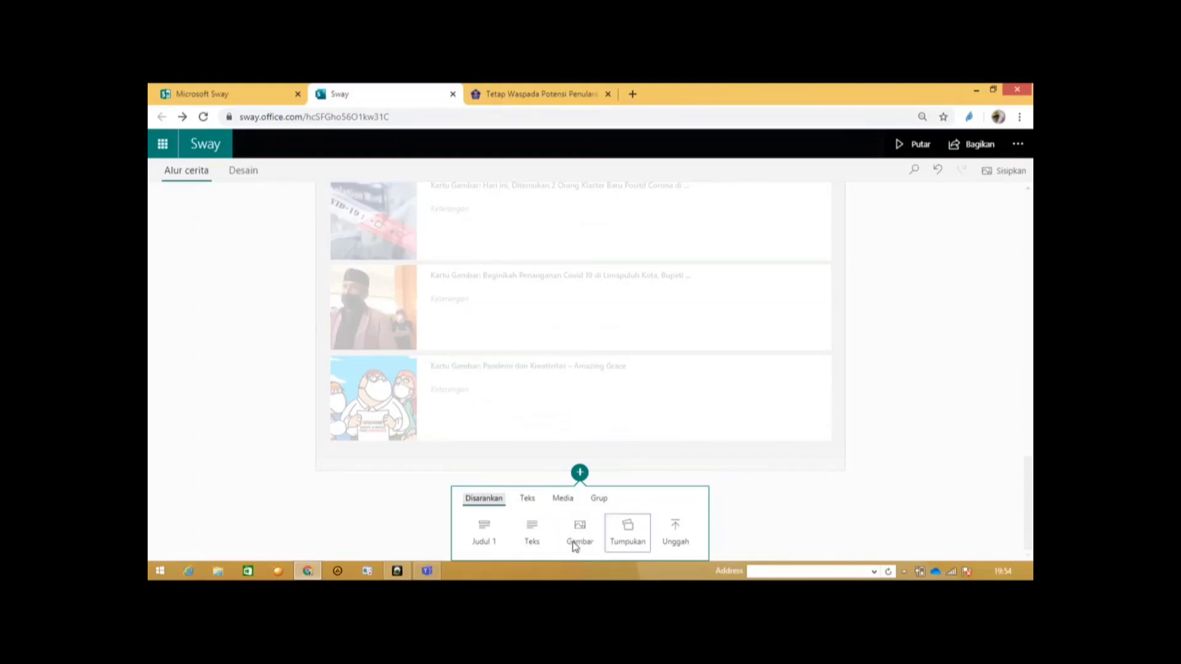
click(565, 499)
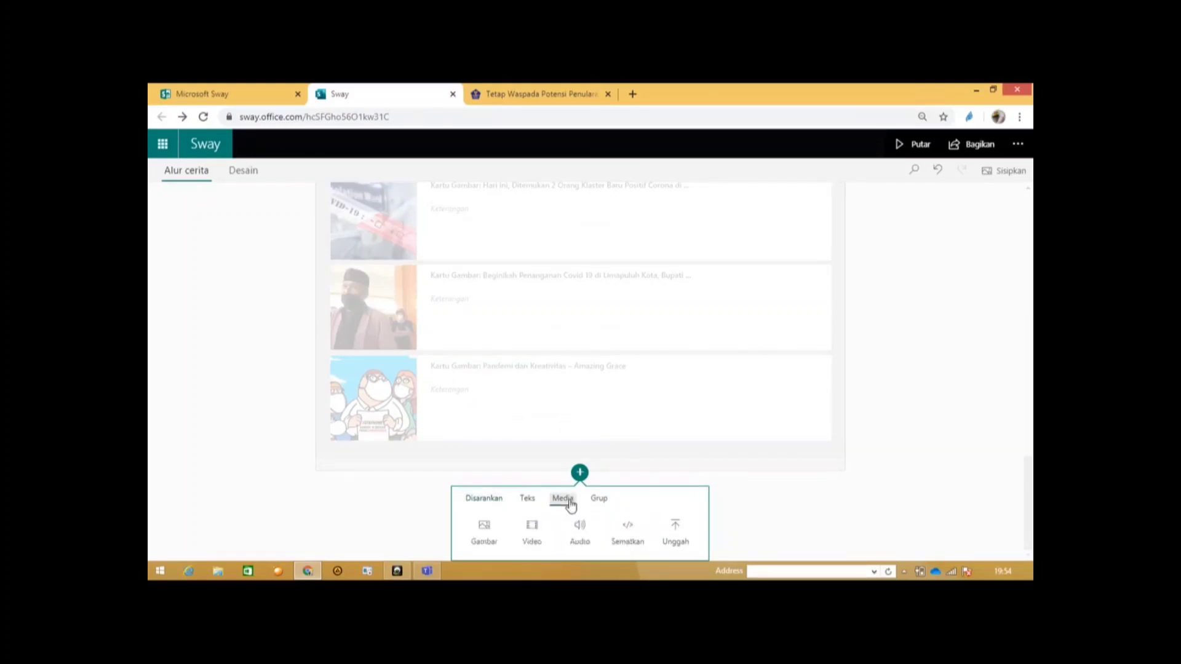
click(533, 532)
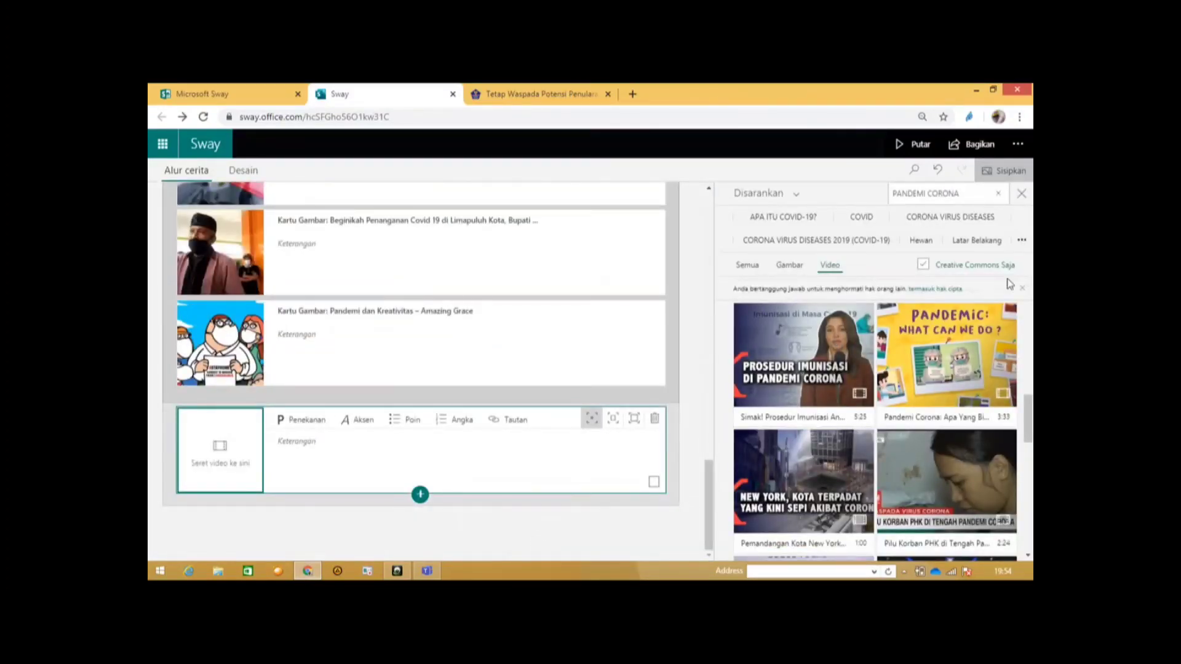
- Insert the suggested video "Pemandangan Kota New York Sepi Akibat Pandemi Corona" into the empty video card
scroll(800, 469, down, 1)
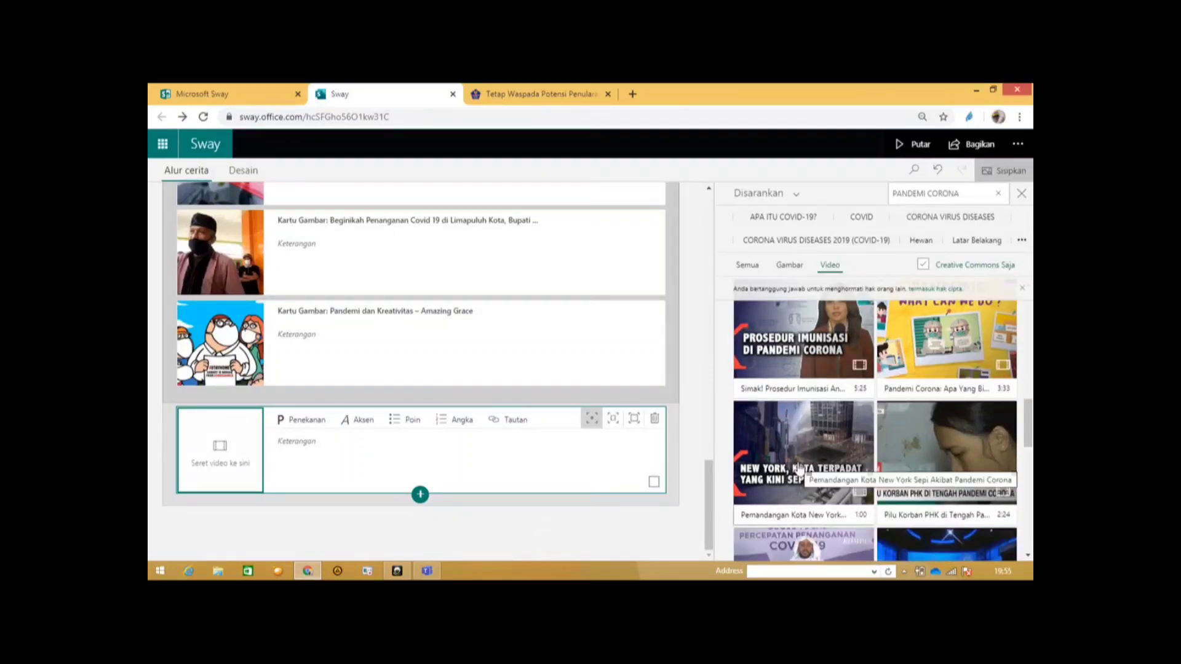
click(799, 470)
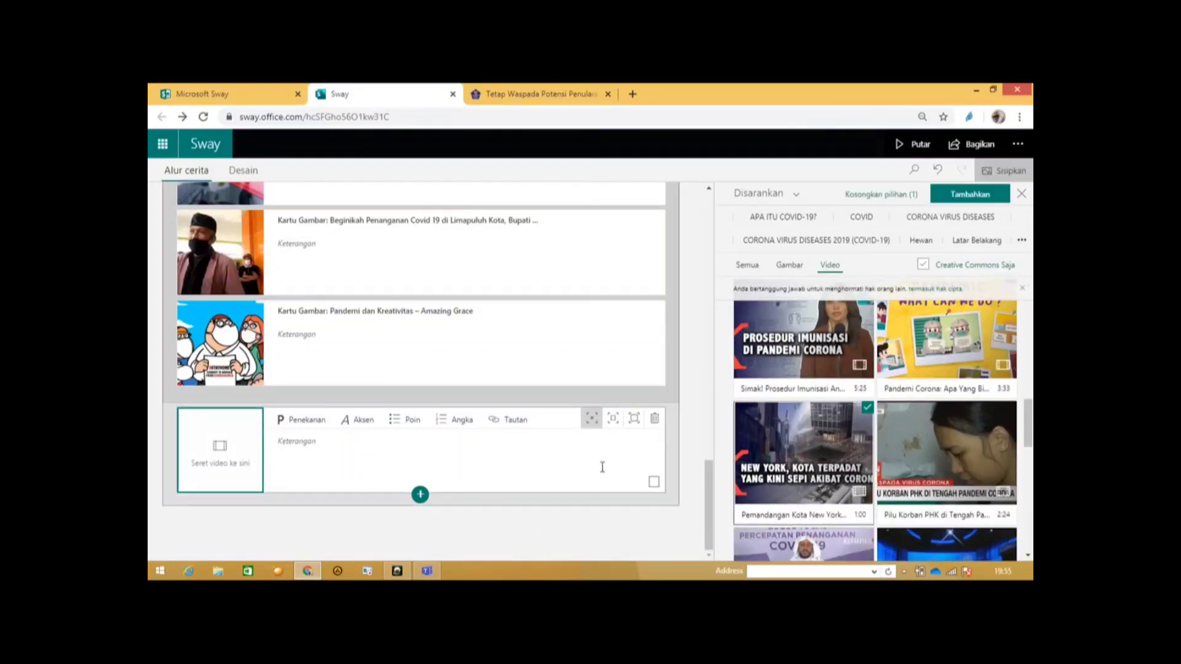
click(590, 468)
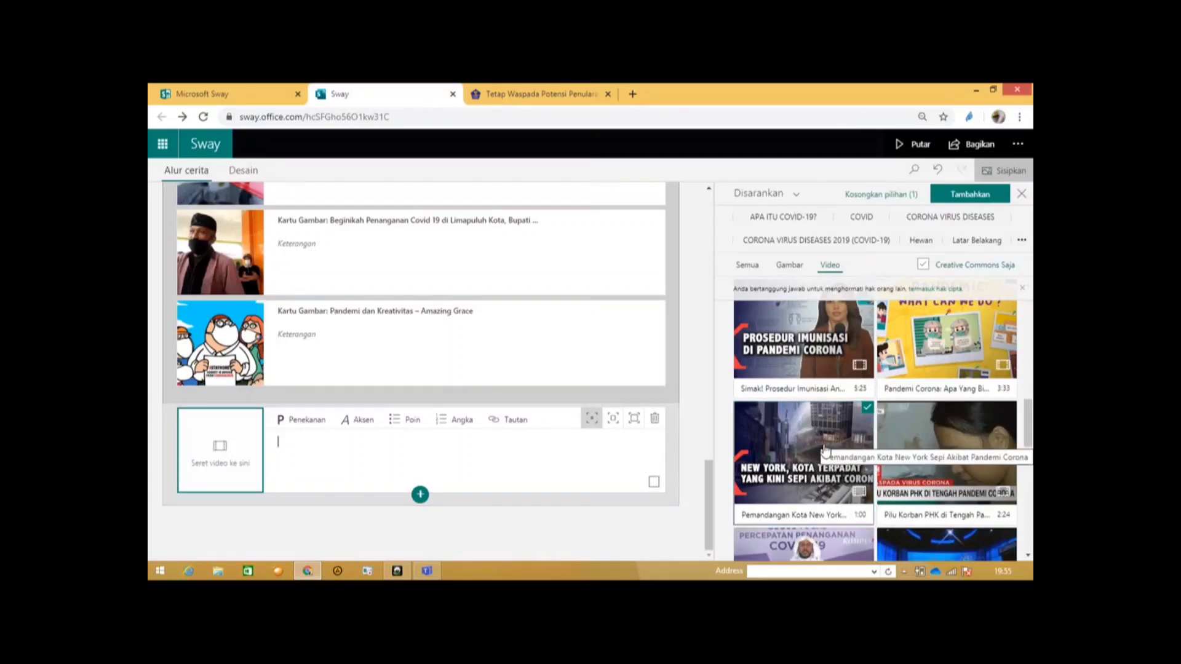
click(978, 193)
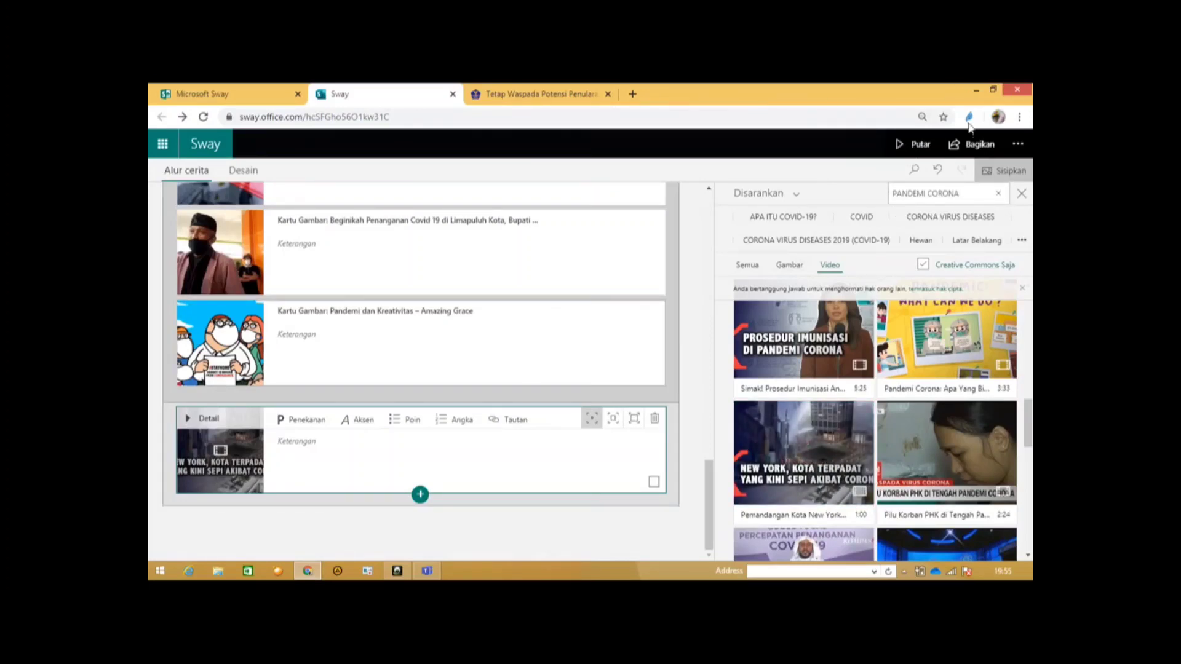
- Play the Sway through to its end, flip the stacked pictures and start the New York video beside them
click(910, 154)
click(911, 152)
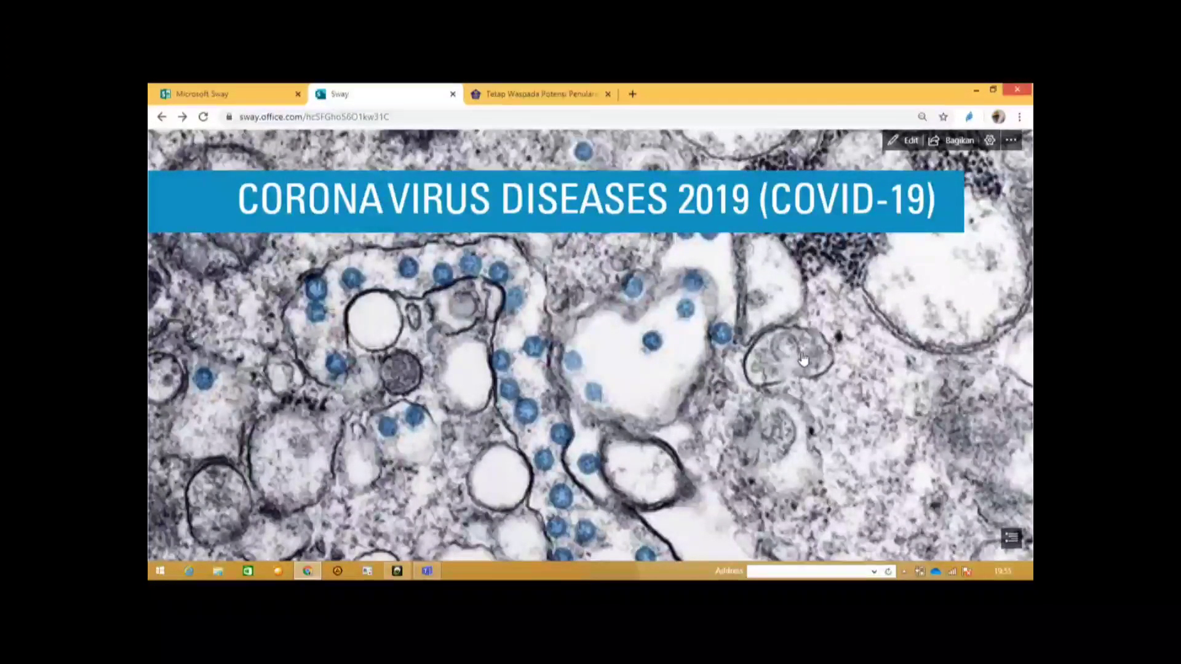
scroll(804, 358, down, 5)
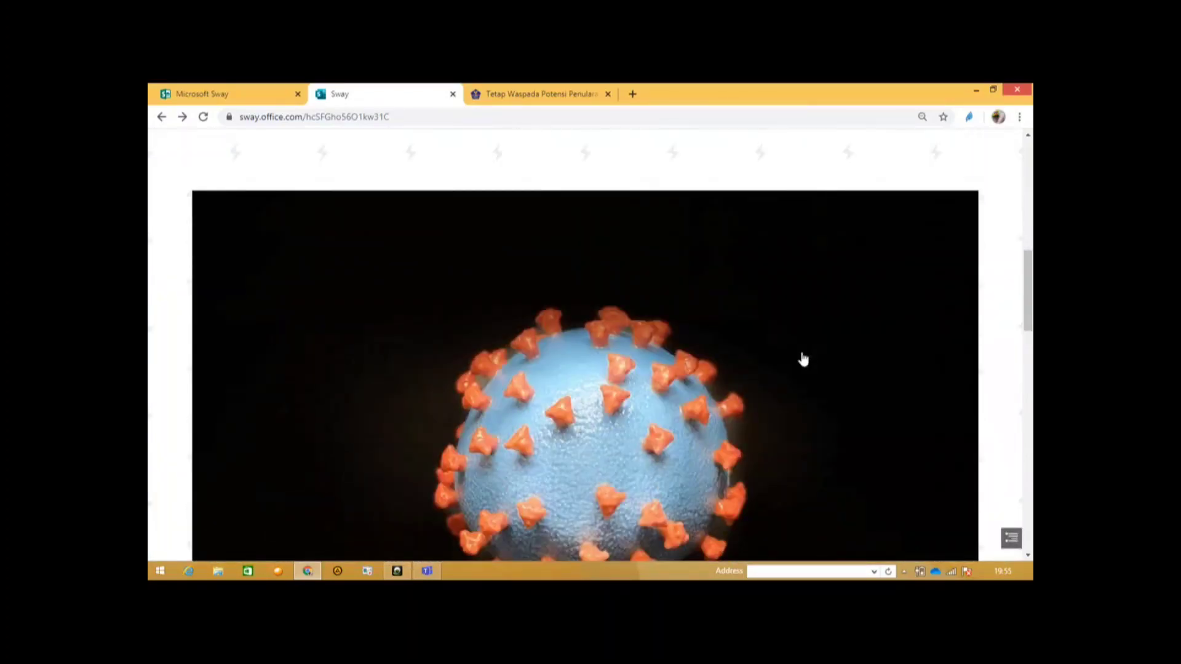
scroll(803, 359, down, 4)
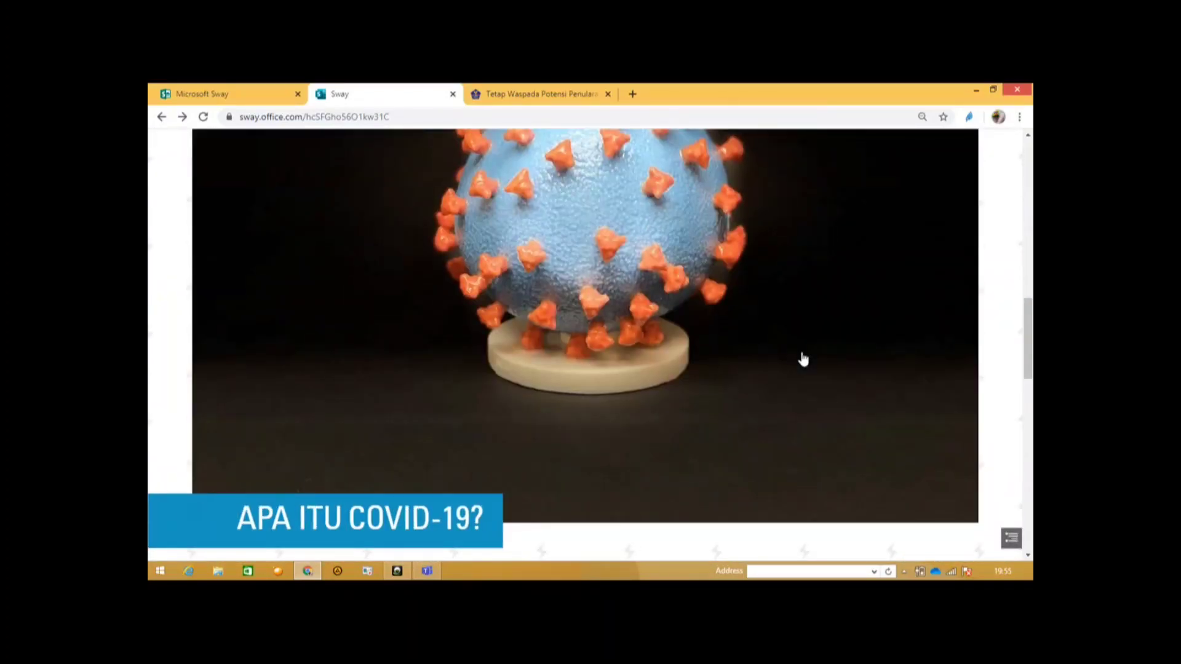
scroll(803, 358, down, 10)
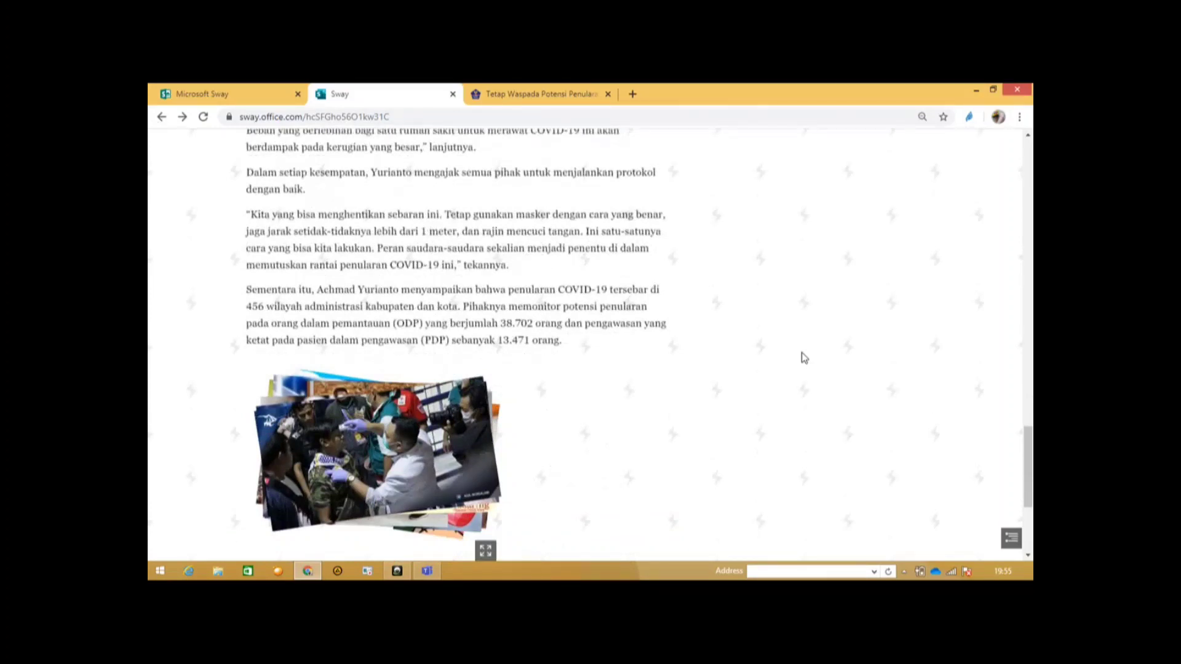
scroll(803, 359, down, 4)
scroll(804, 358, up, 7)
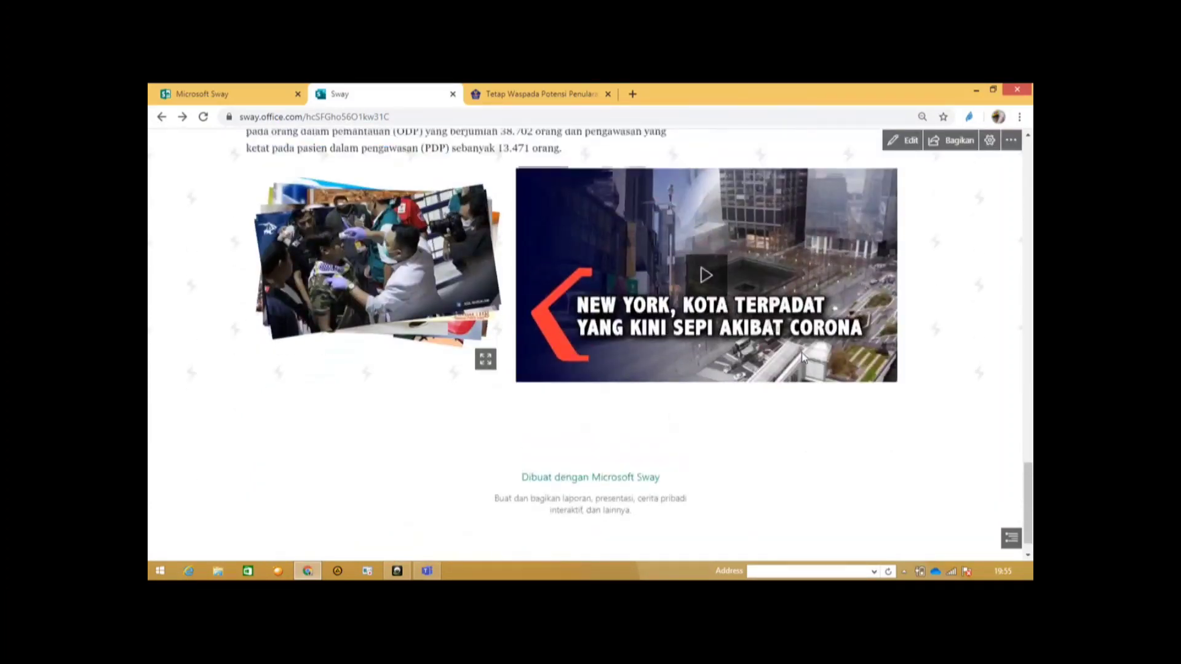
scroll(802, 356, down, 3)
scroll(802, 356, down, 3)
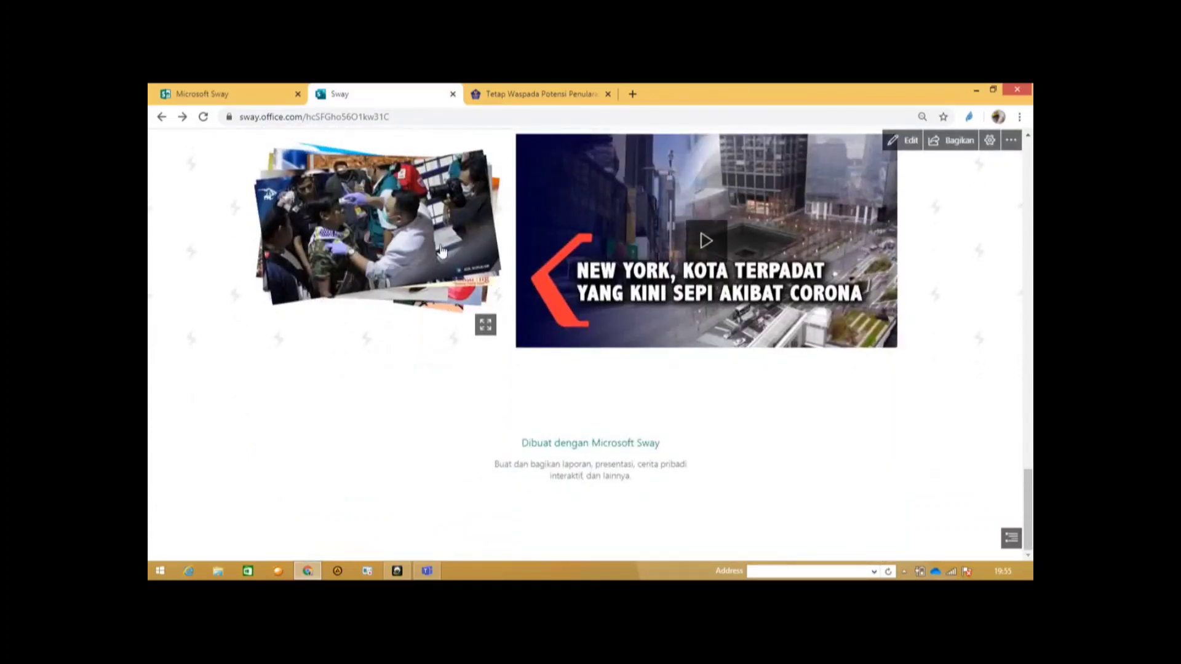
click(440, 251)
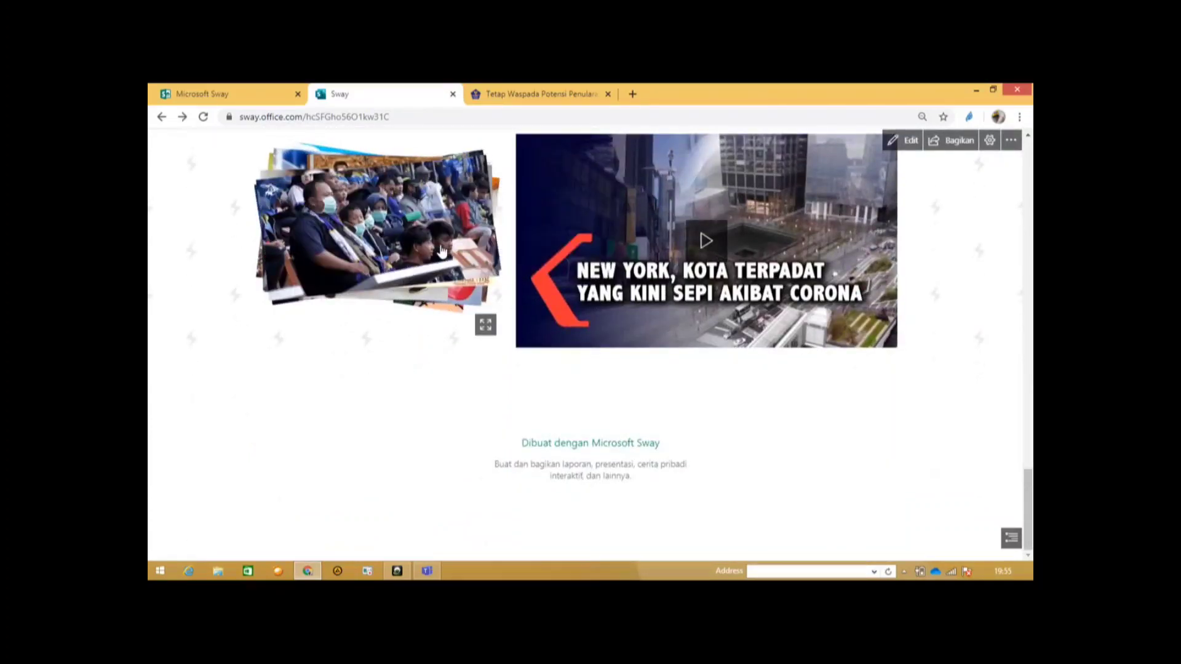
click(706, 242)
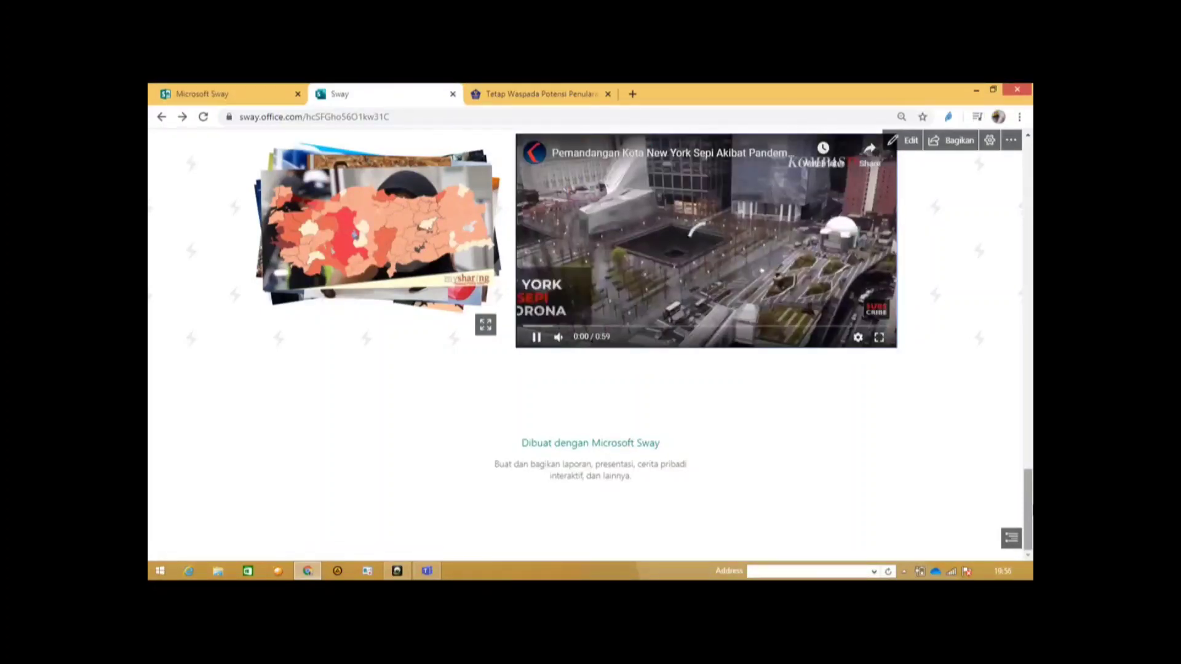
- Return to editing and add a Sematkan (embed) media card below the New York video card
click(905, 142)
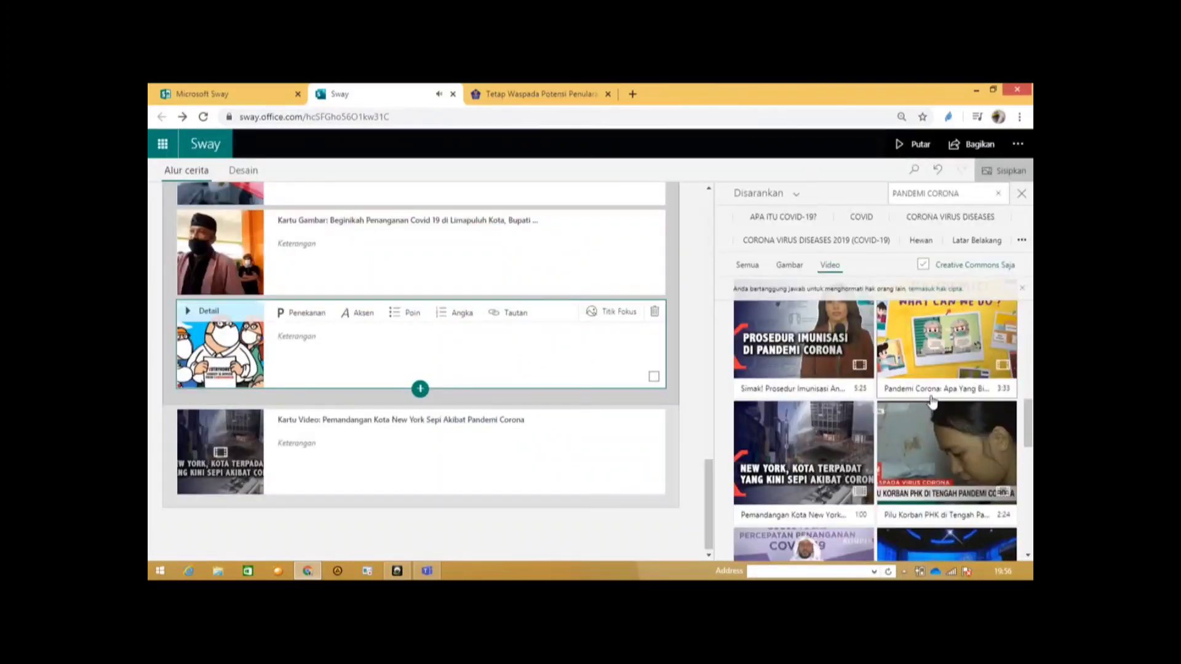
click(436, 508)
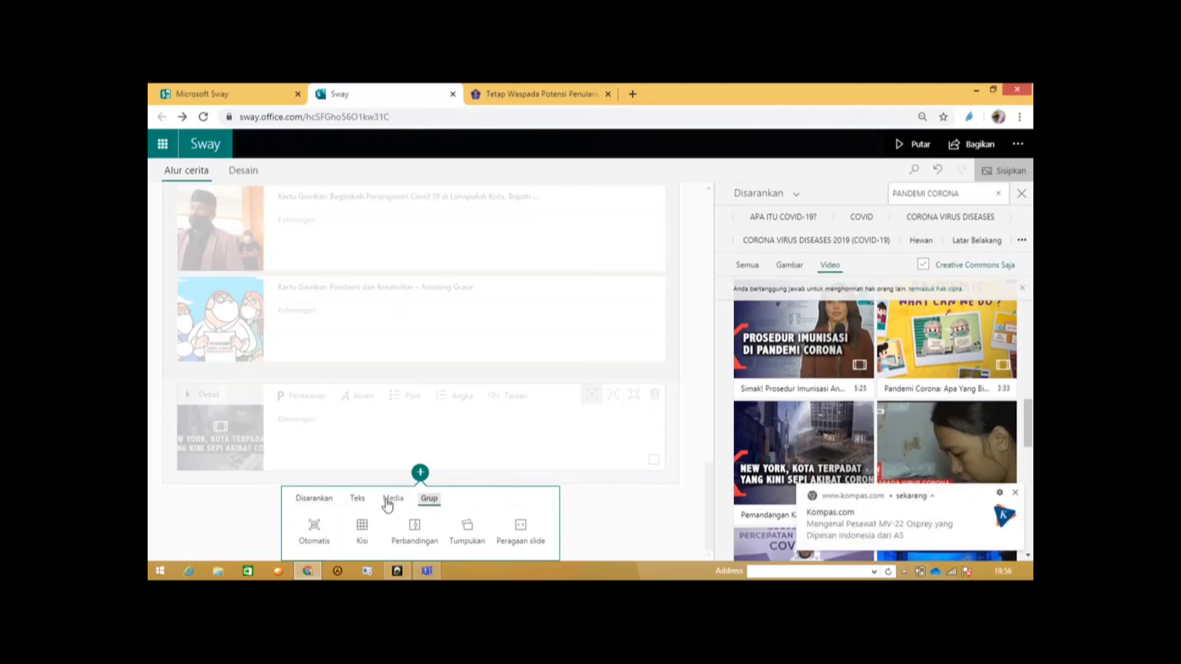
click(388, 502)
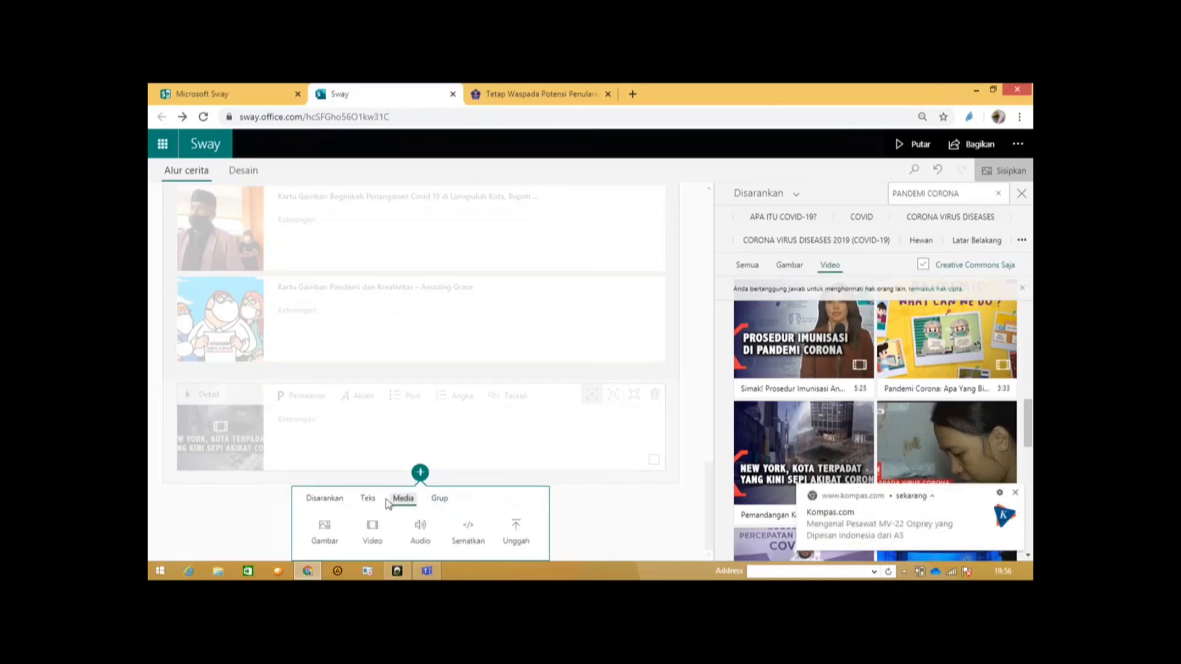
click(470, 542)
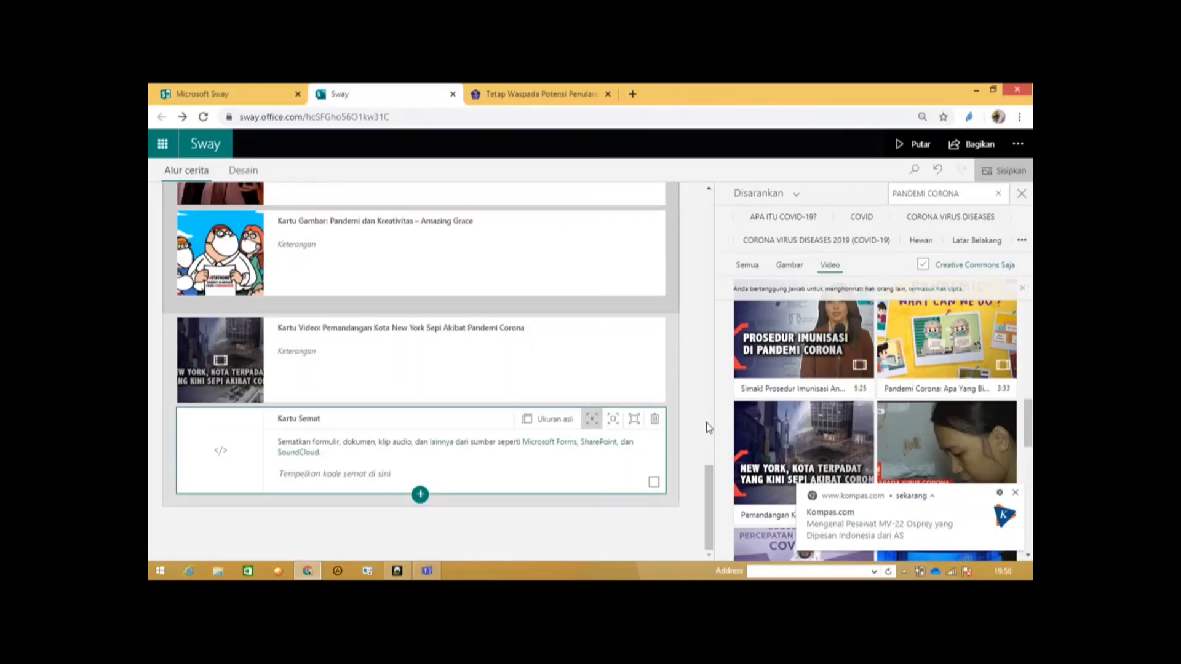
click(1016, 493)
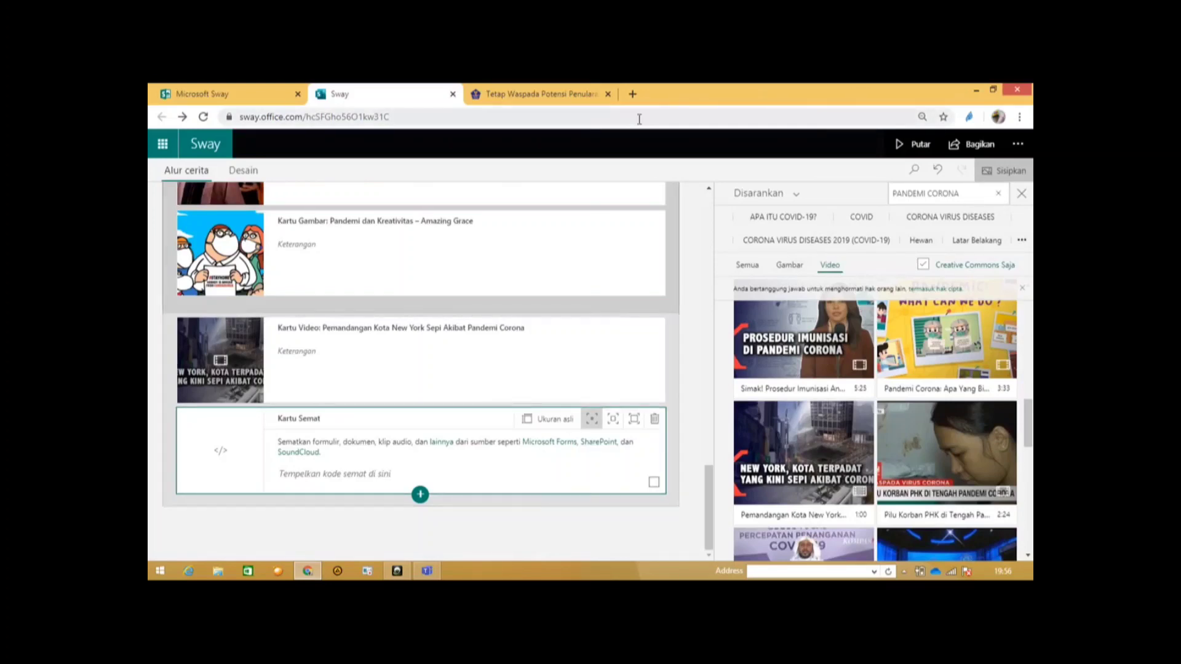
- Switch to the article's browser tab and open the suggested Microsoft Forms design page of the form UJIAN SEMESTER BAHASA INGGRIS KELAS X
click(566, 94)
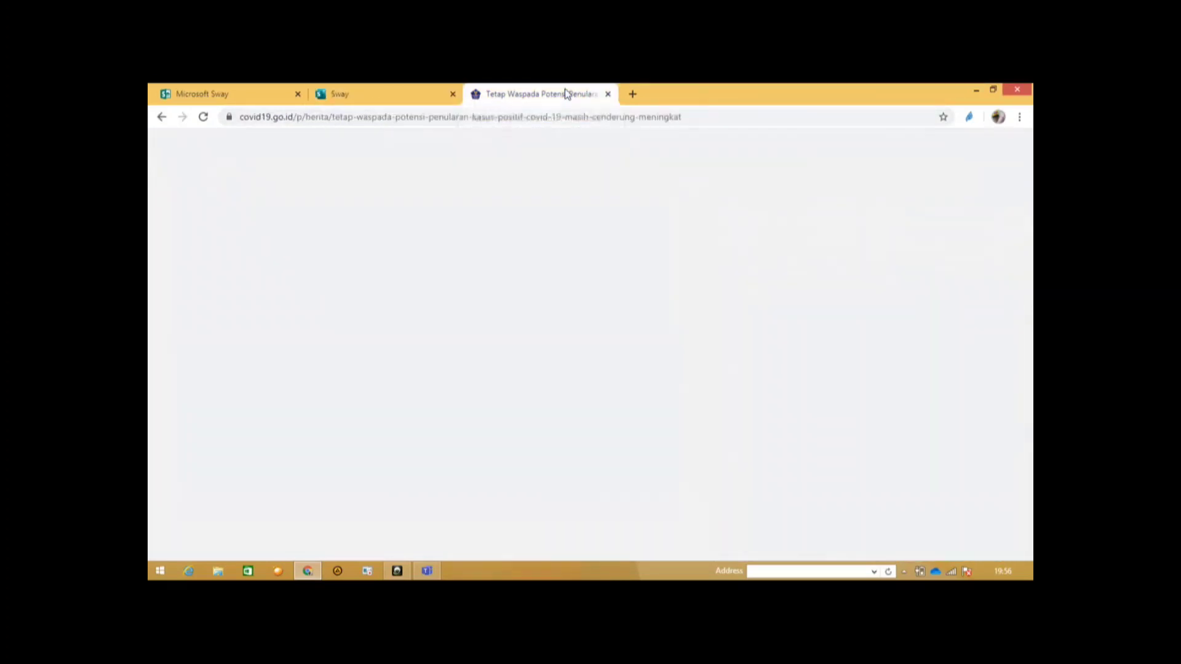
click(534, 118)
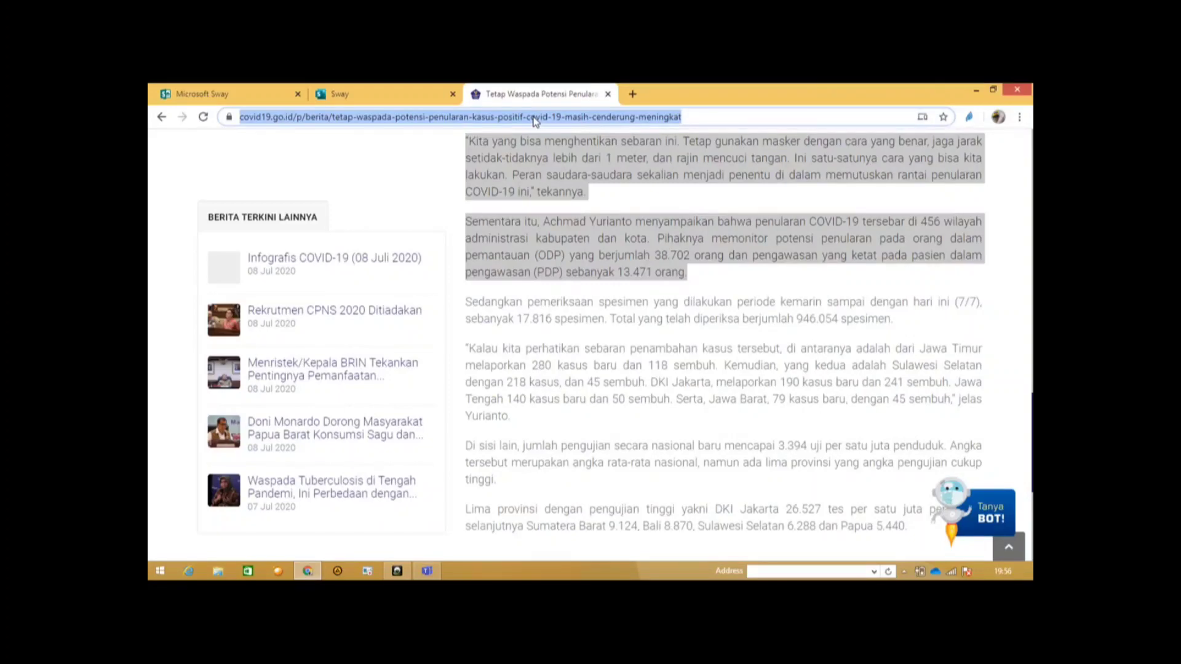
text(MI)
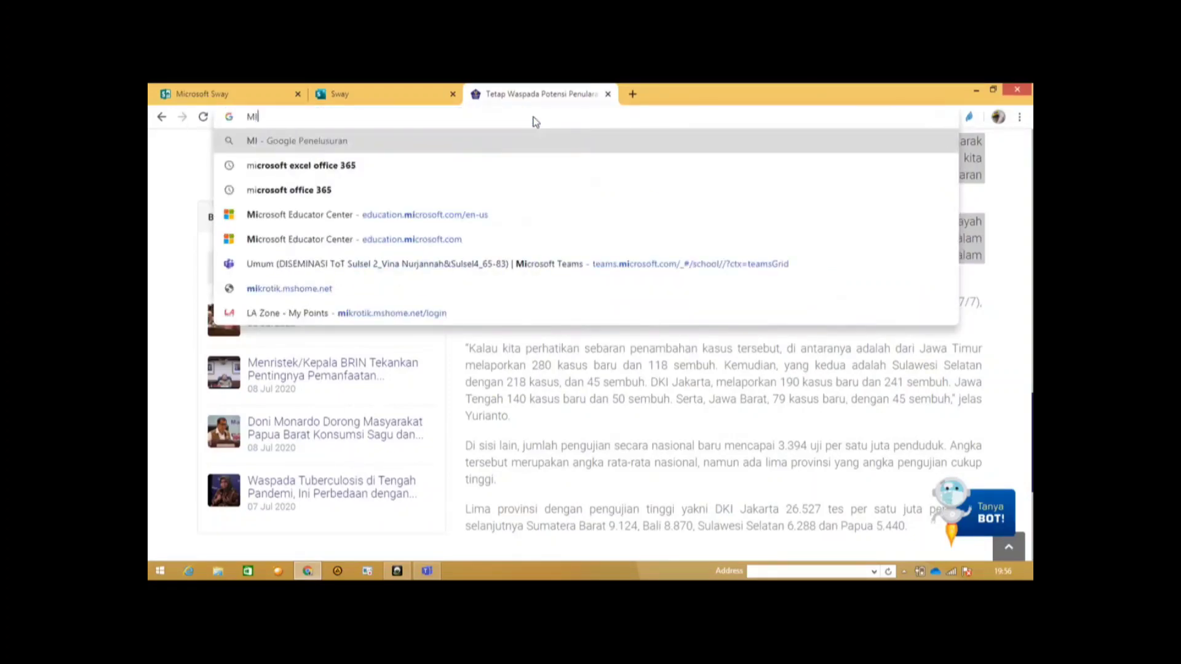
text(CROS)
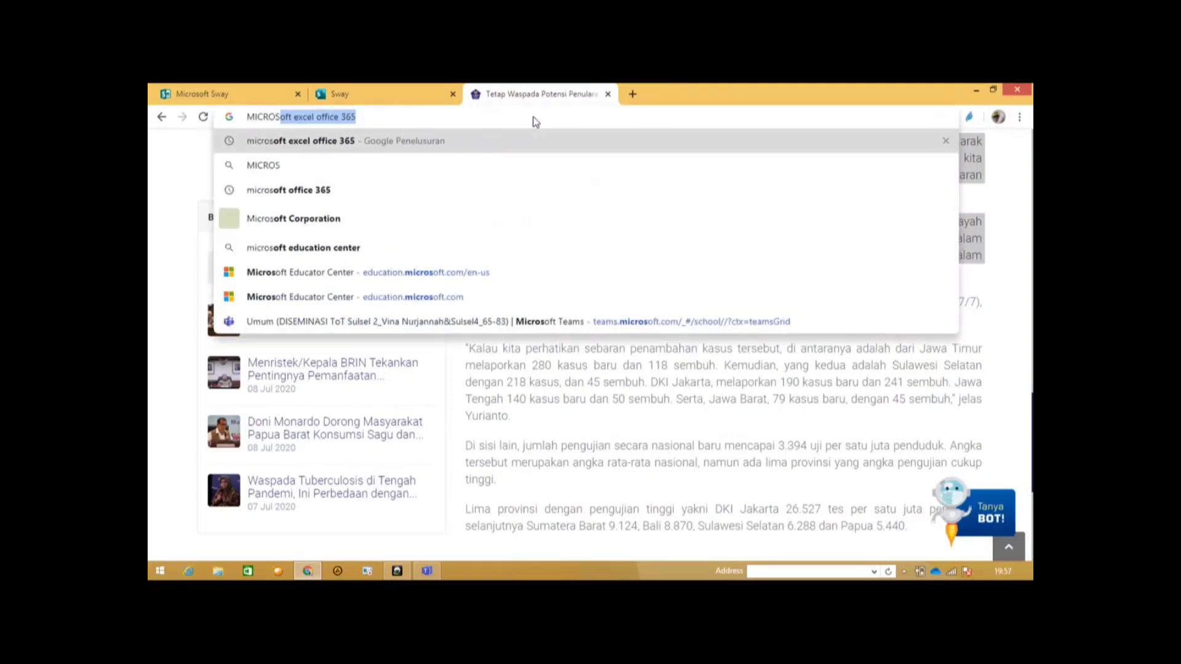
text(OFT FORM)
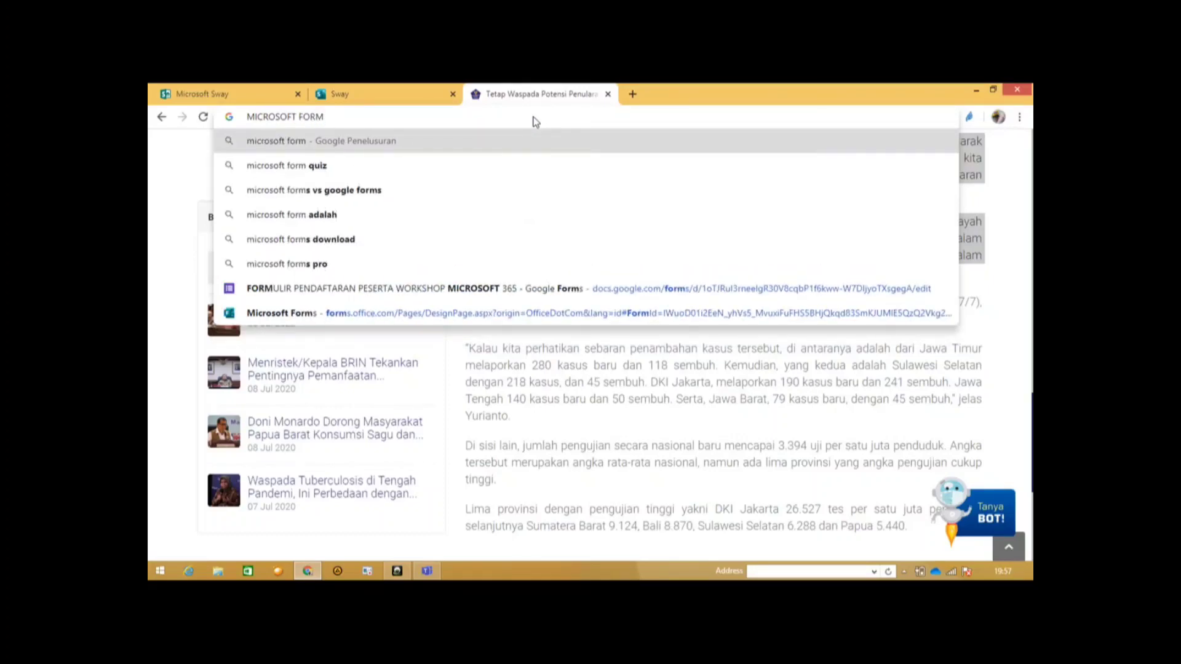
key(Down)
key(Down)
key(Down)
key(Down)
key(Down)
key(Down)
key(Down)
key(Return)
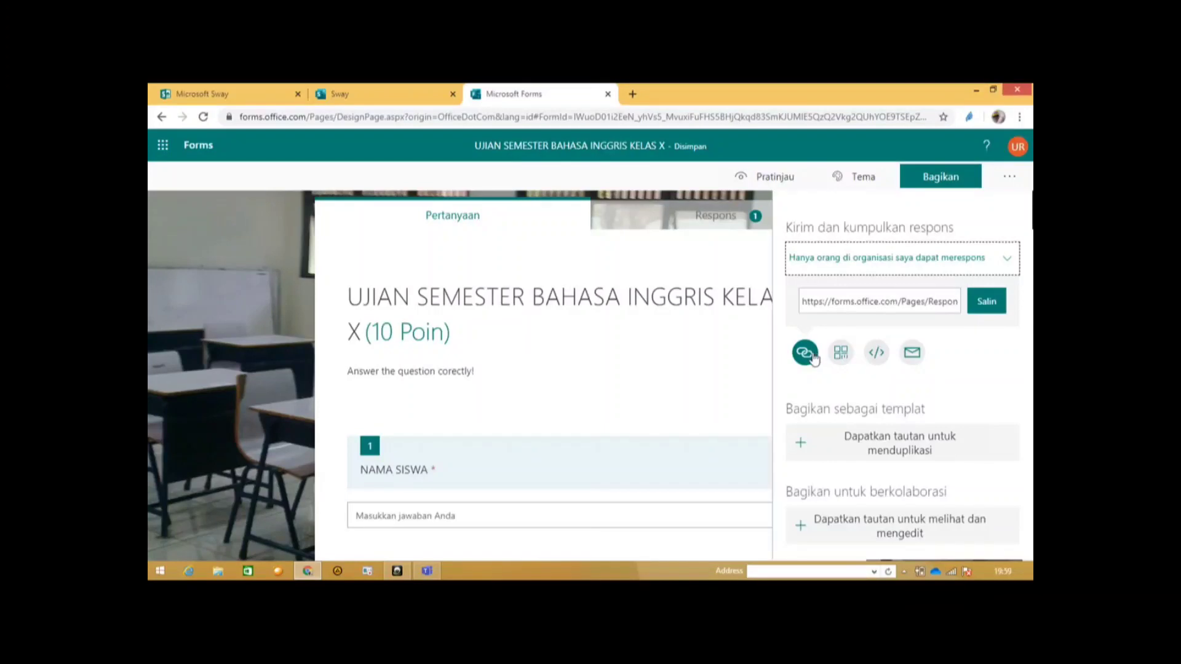
- Copy the form's embed code from its sharing options and paste it into the Sway's Kartu Semat
click(877, 355)
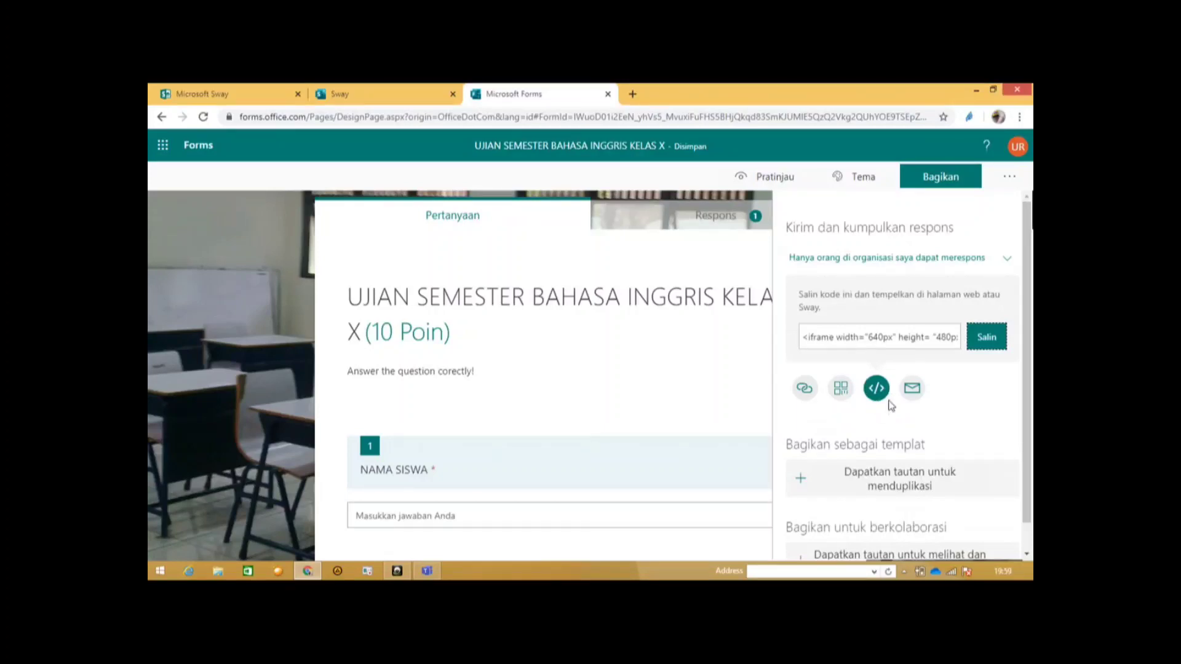
click(987, 338)
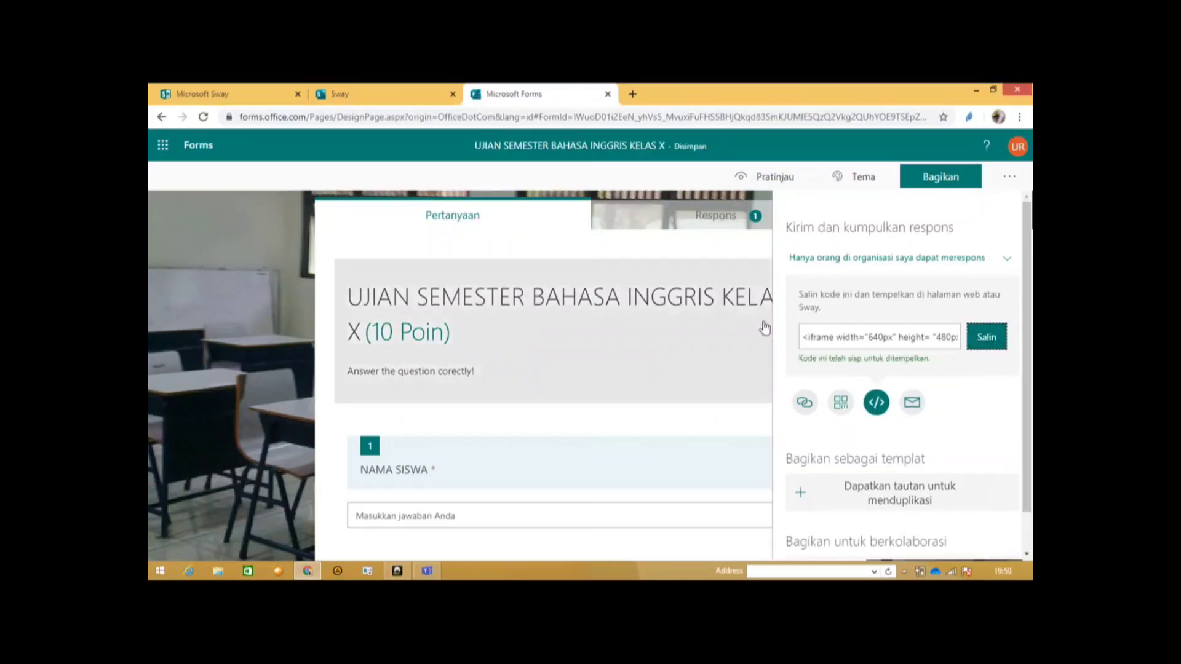
click(406, 90)
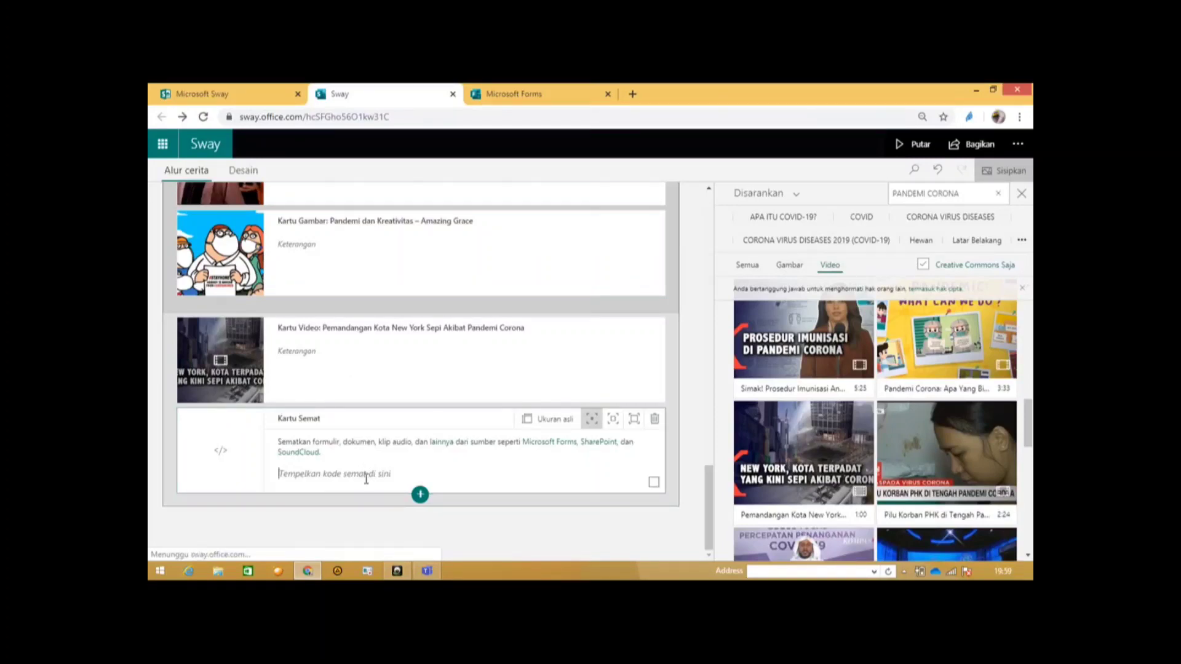
key(ctrl+v)
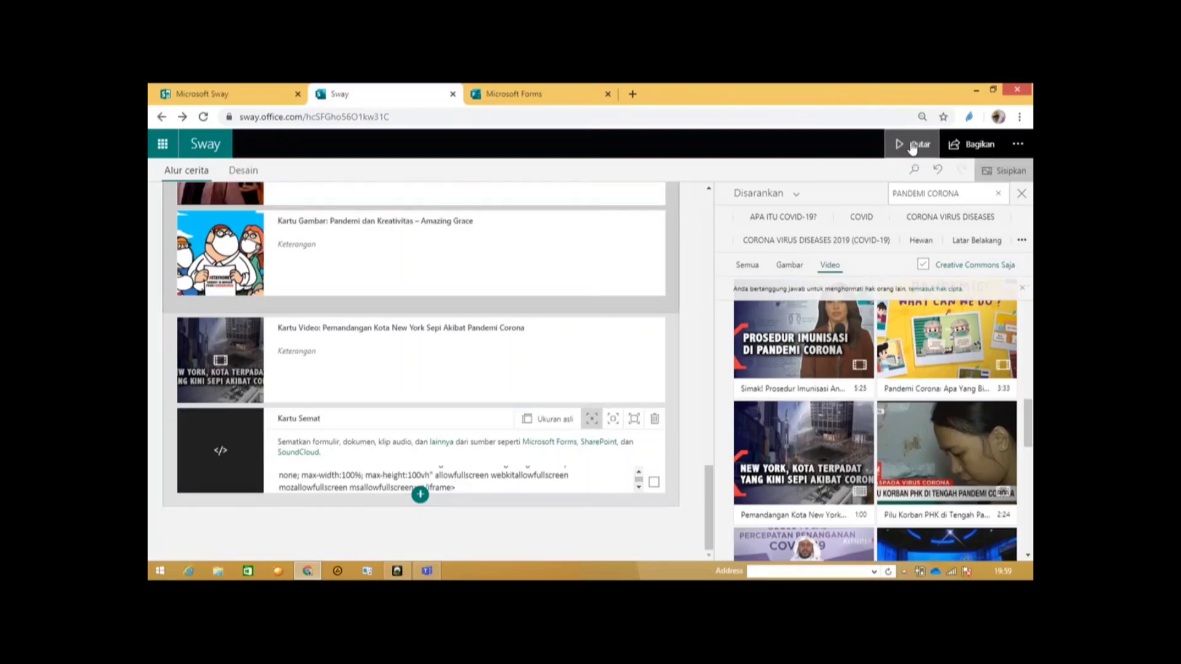
- Play the Sway and view it down to the embedded Microsoft Forms card beside the New York video
click(913, 146)
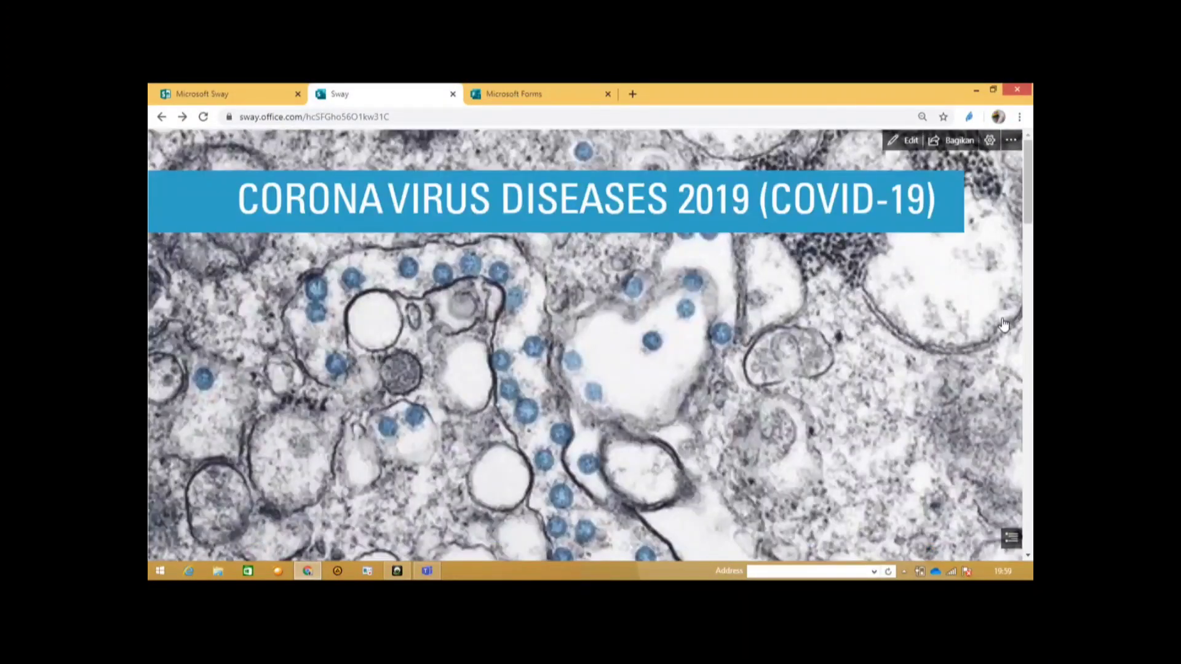
scroll(1004, 324, down, 3)
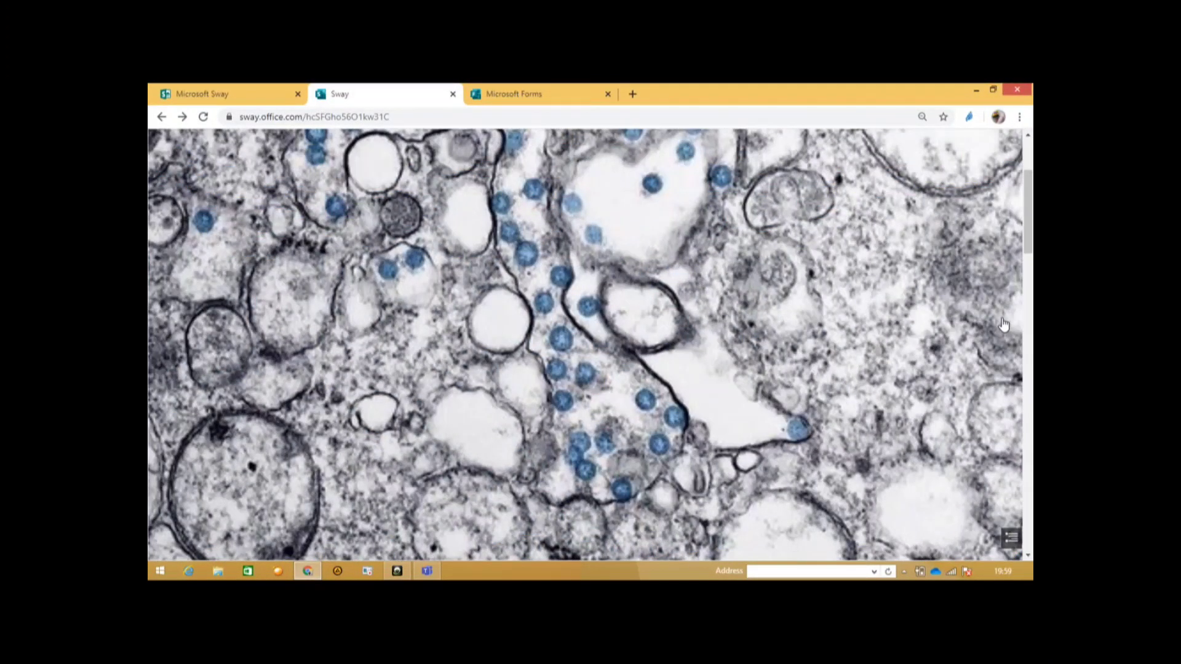
scroll(1004, 324, down, 5)
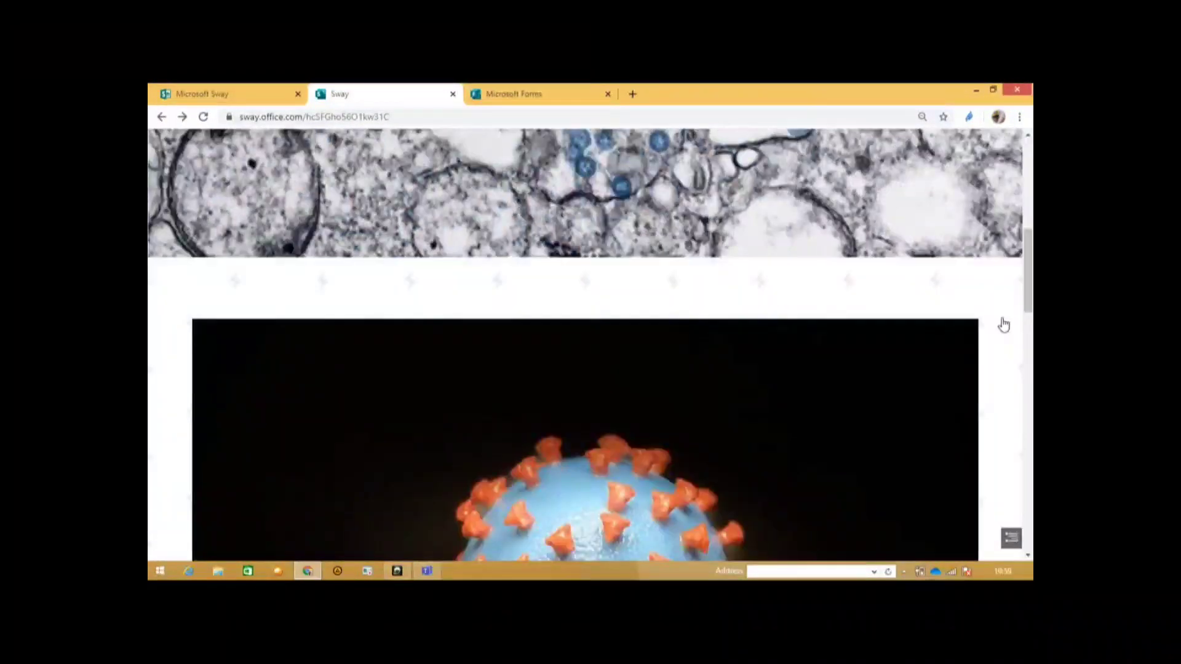
scroll(1004, 324, down, 3)
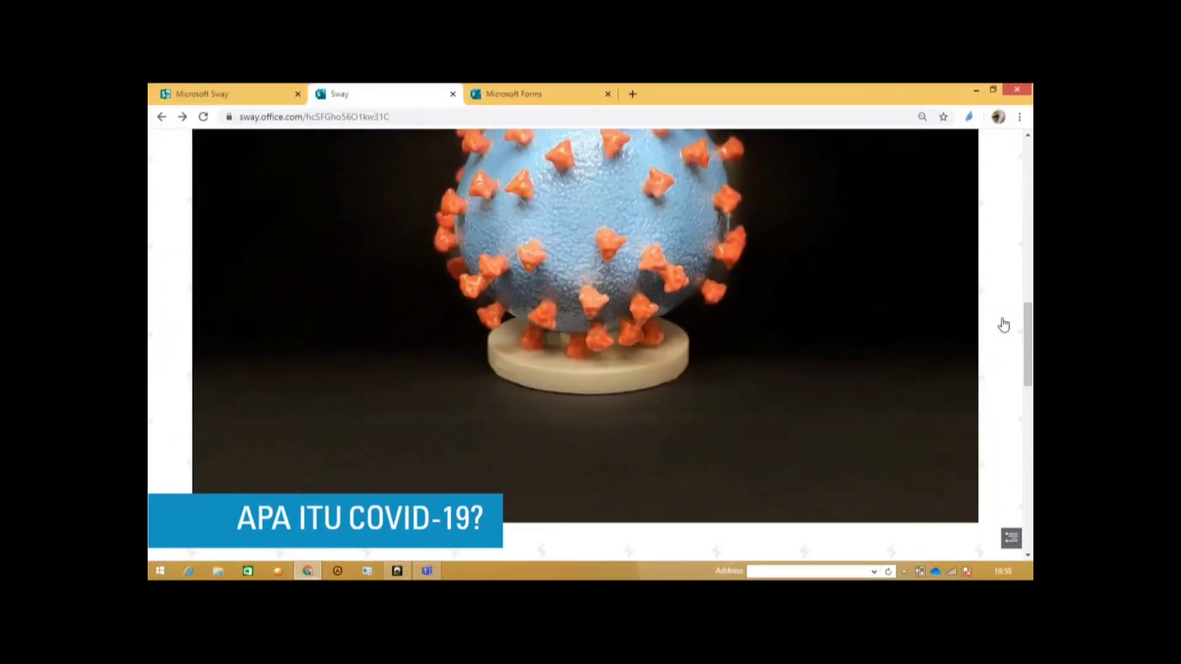
scroll(1004, 324, down, 5)
scroll(1004, 324, down, 5)
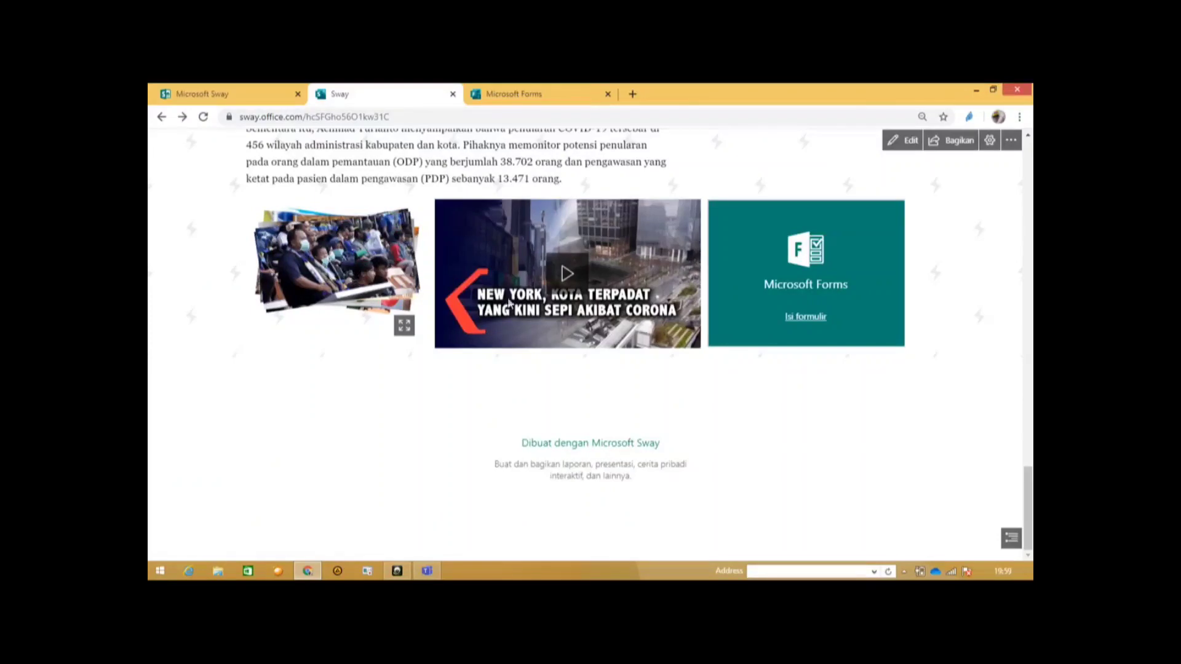
- Open the embedded form through its Isi formulir link, minimise the form window and return to editing the Sway
click(808, 320)
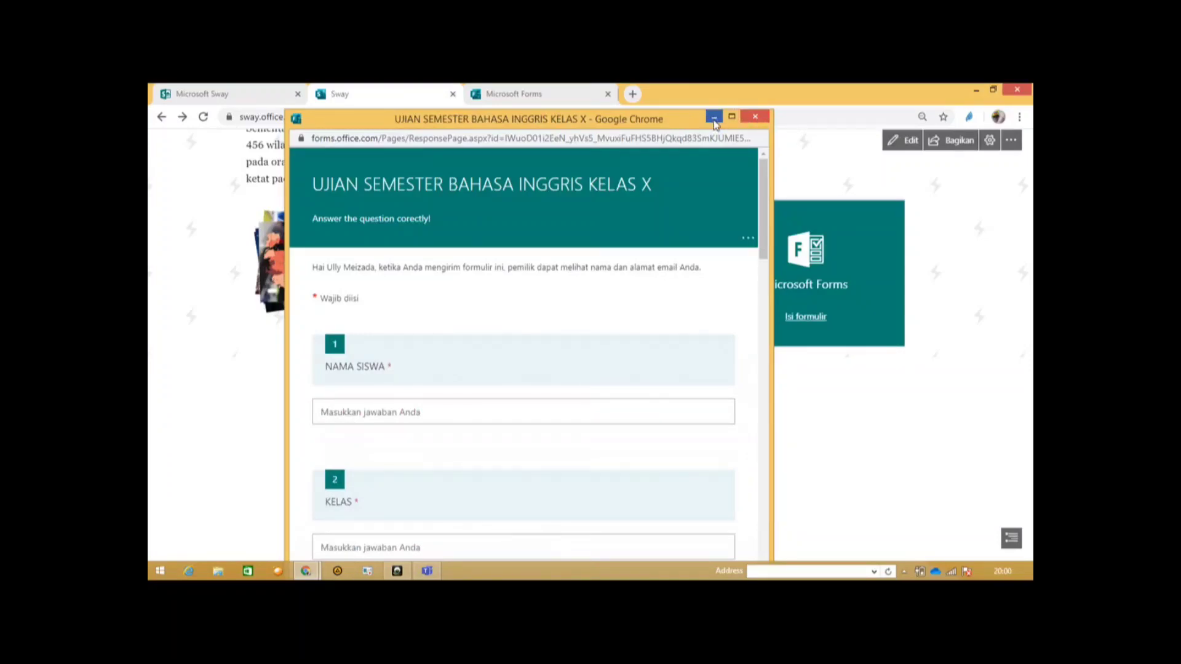
click(715, 118)
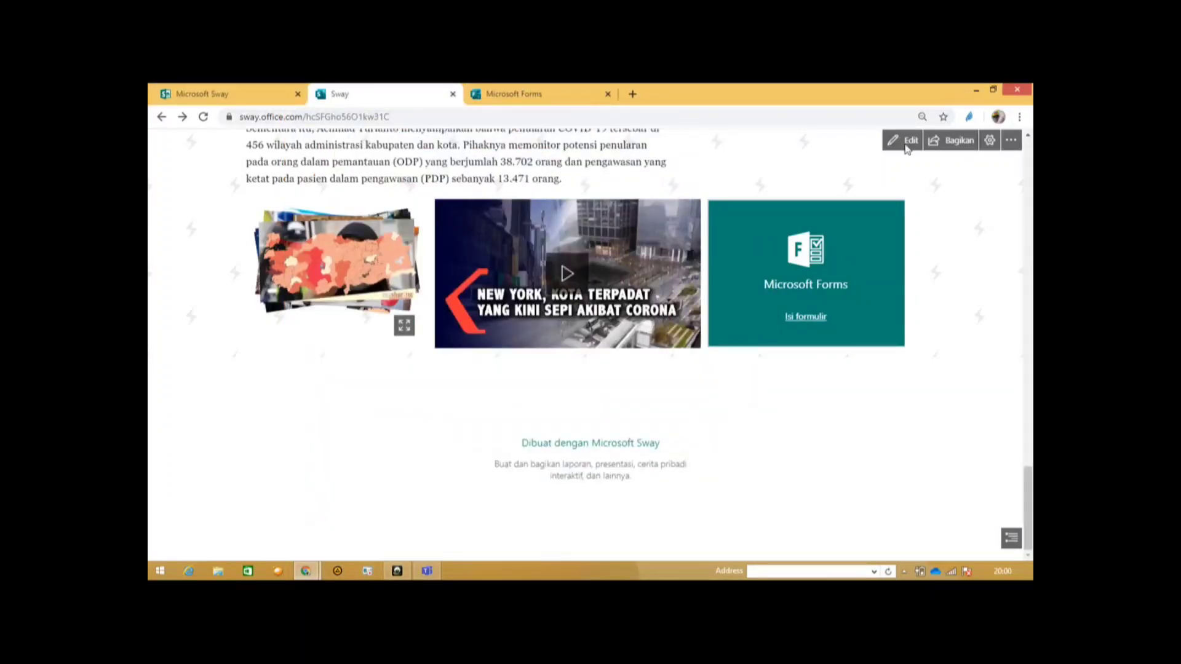
click(893, 142)
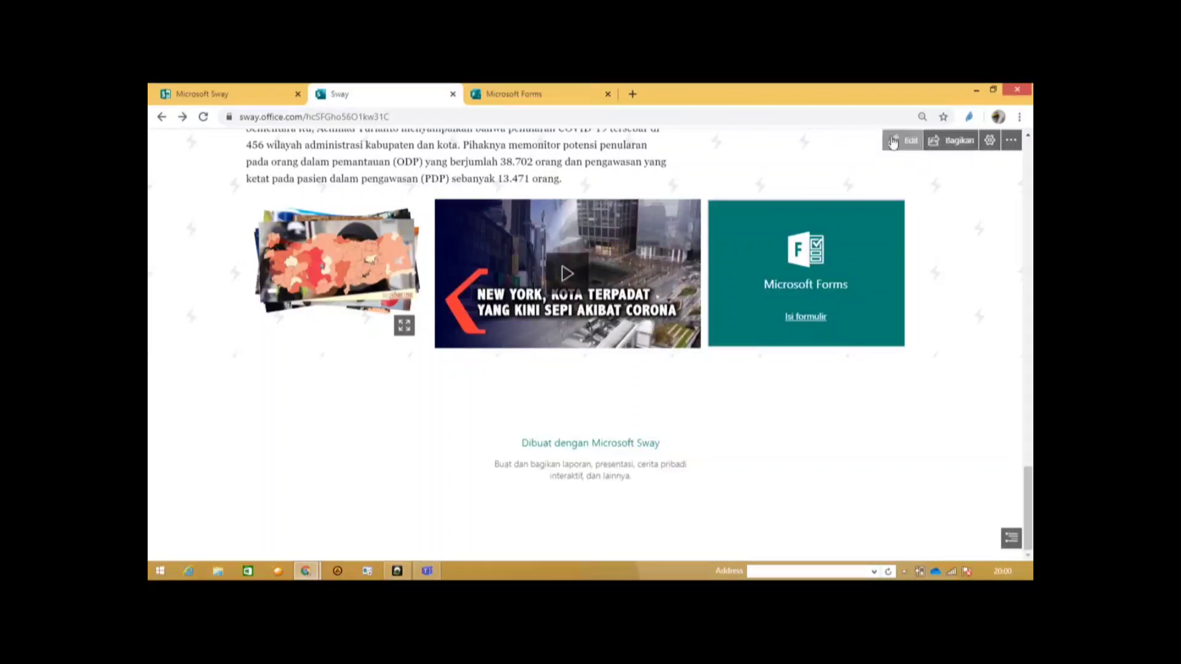
- Return to editing the Sway and change its design style to the Horizontal layout
click(903, 145)
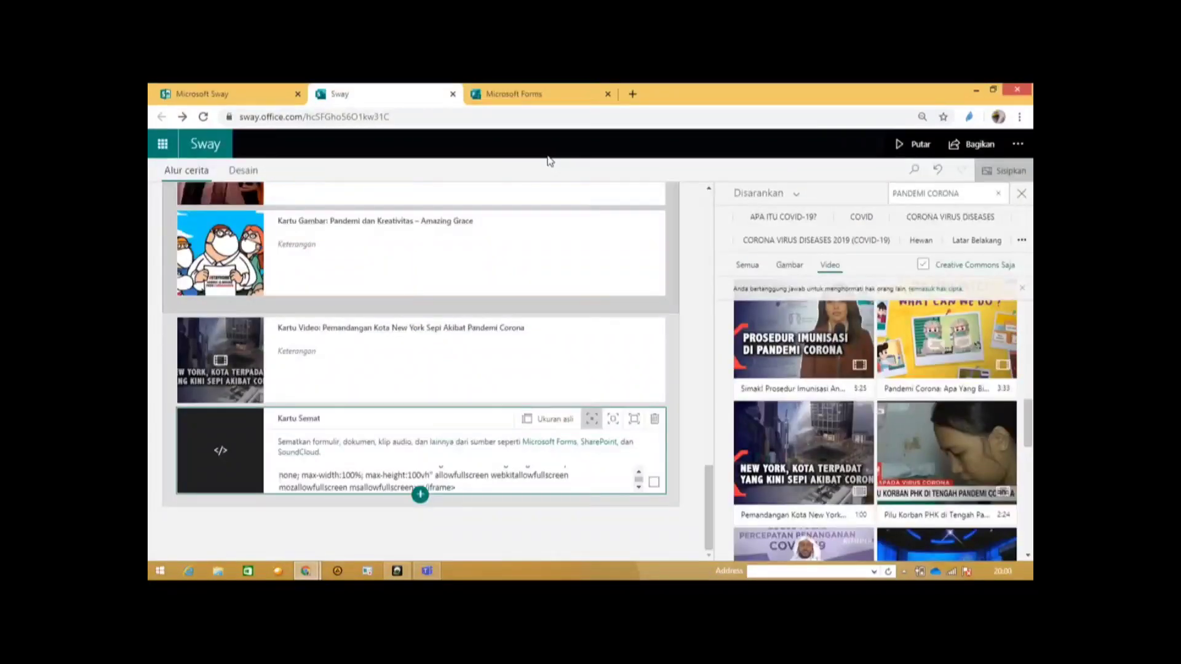
click(241, 172)
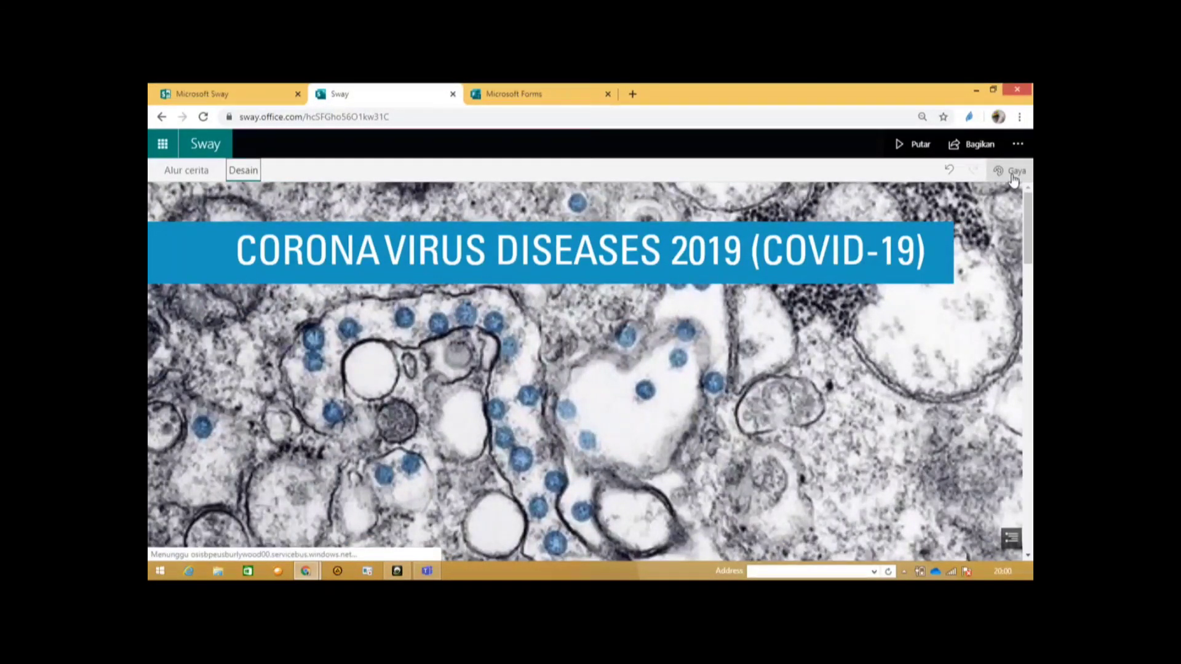
click(1013, 177)
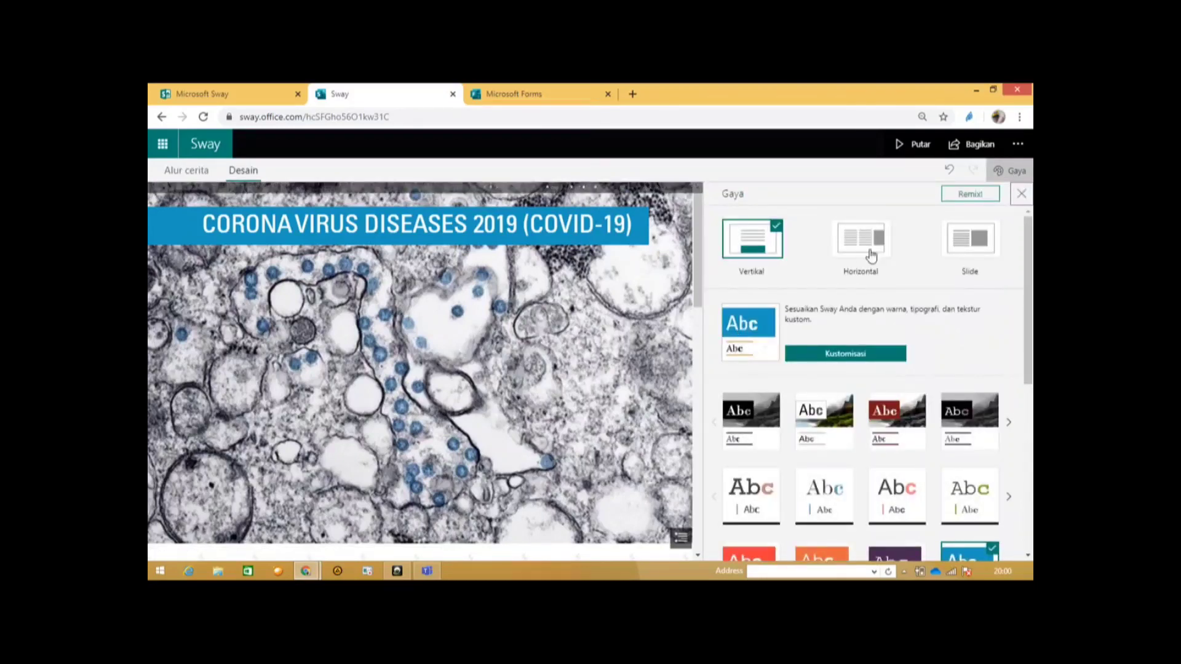
click(871, 255)
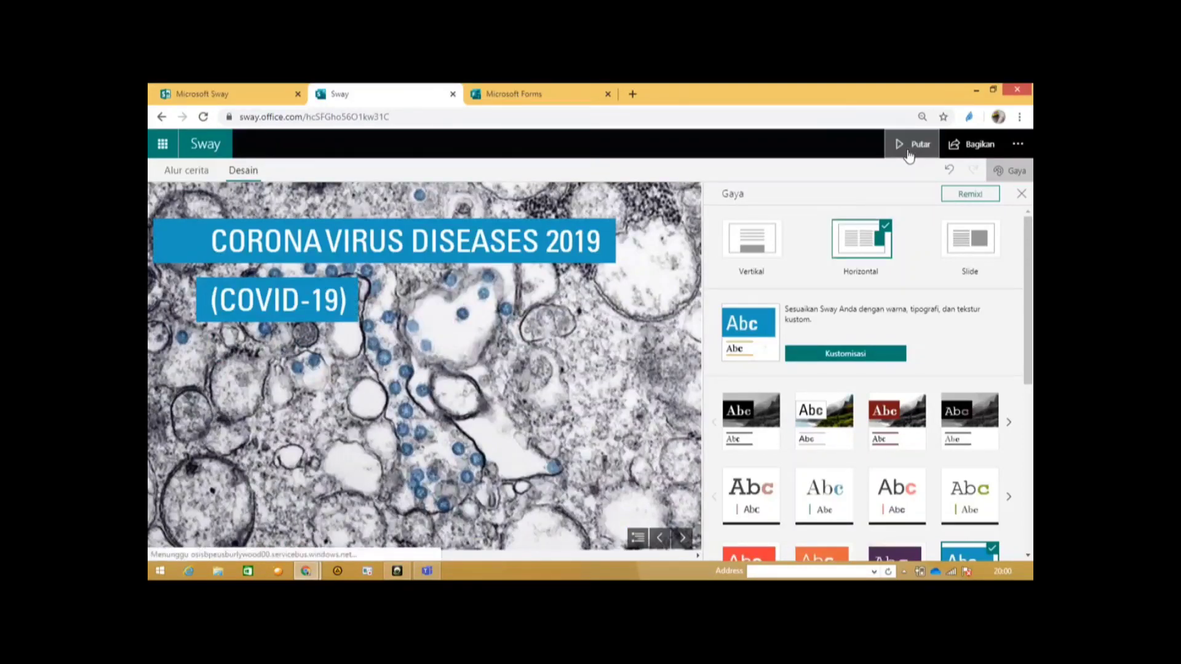
- Play the Sway in its horizontal layout and view it through to the Microsoft Forms card at the end
click(912, 145)
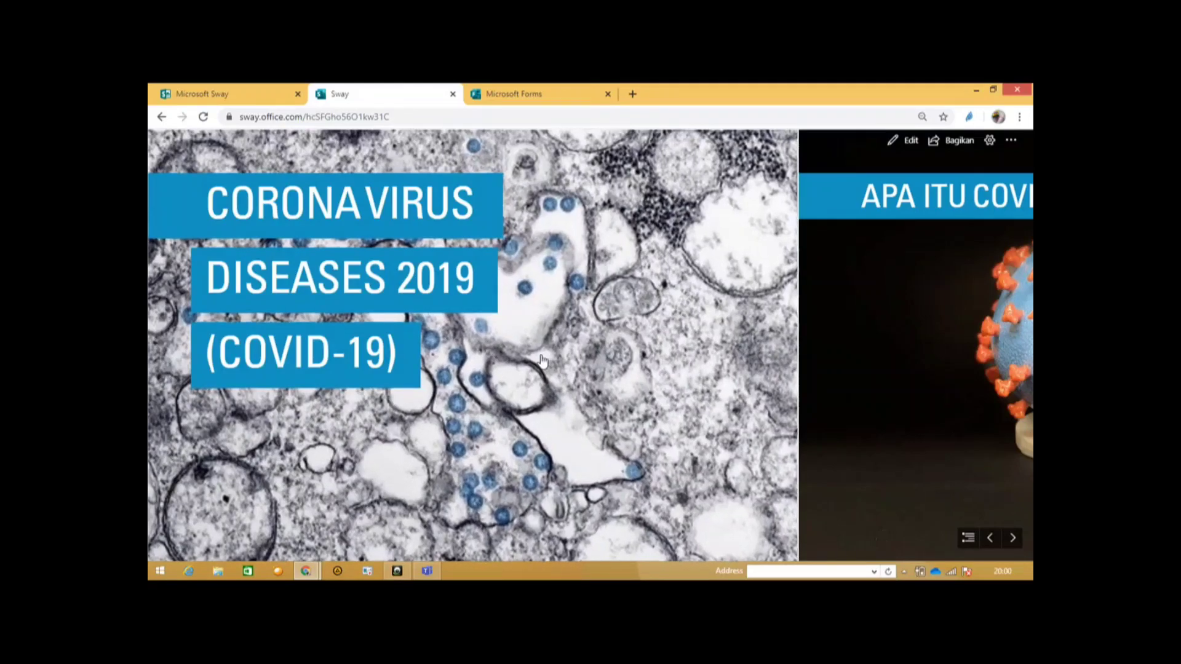
scroll(543, 362, down, 2)
scroll(542, 362, down, 3)
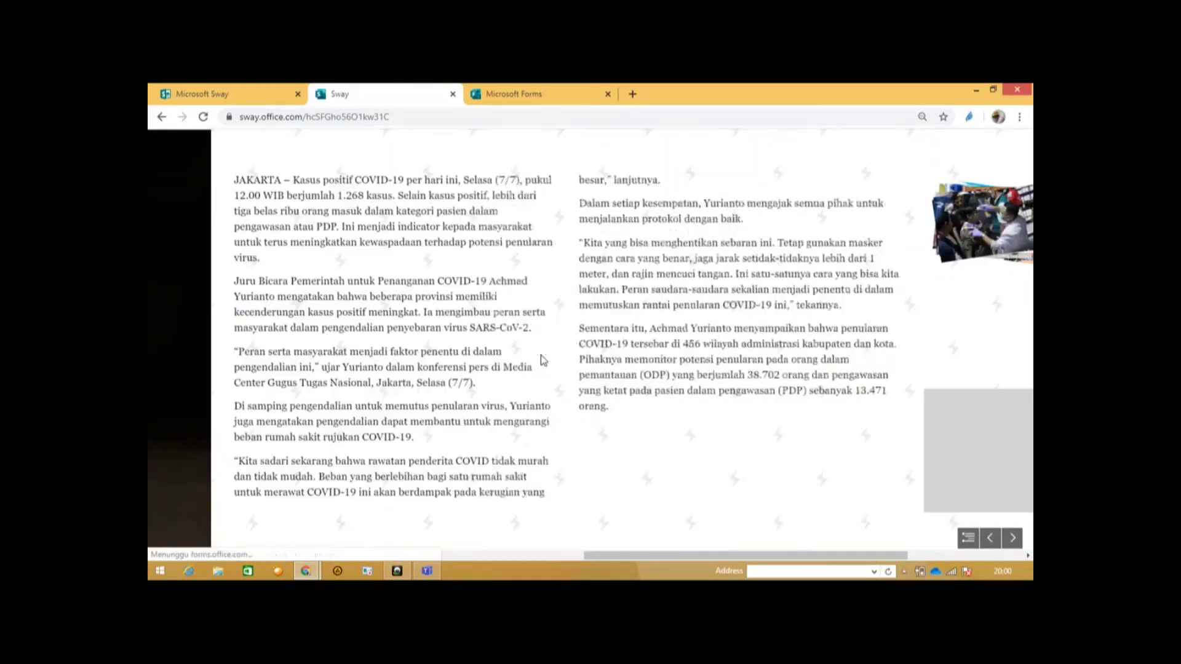
scroll(543, 360, down, 2)
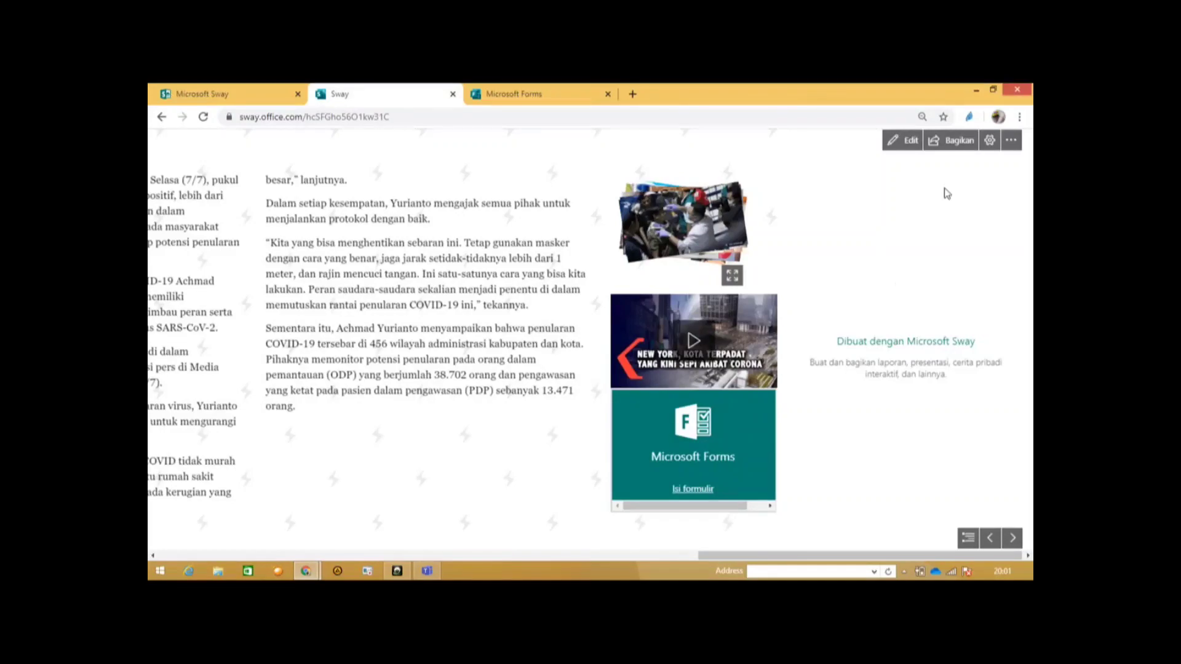
- Share the Sway with Siapa pun yang memiliki tautan, keeping the invitation at lihat, and copy its link
click(952, 141)
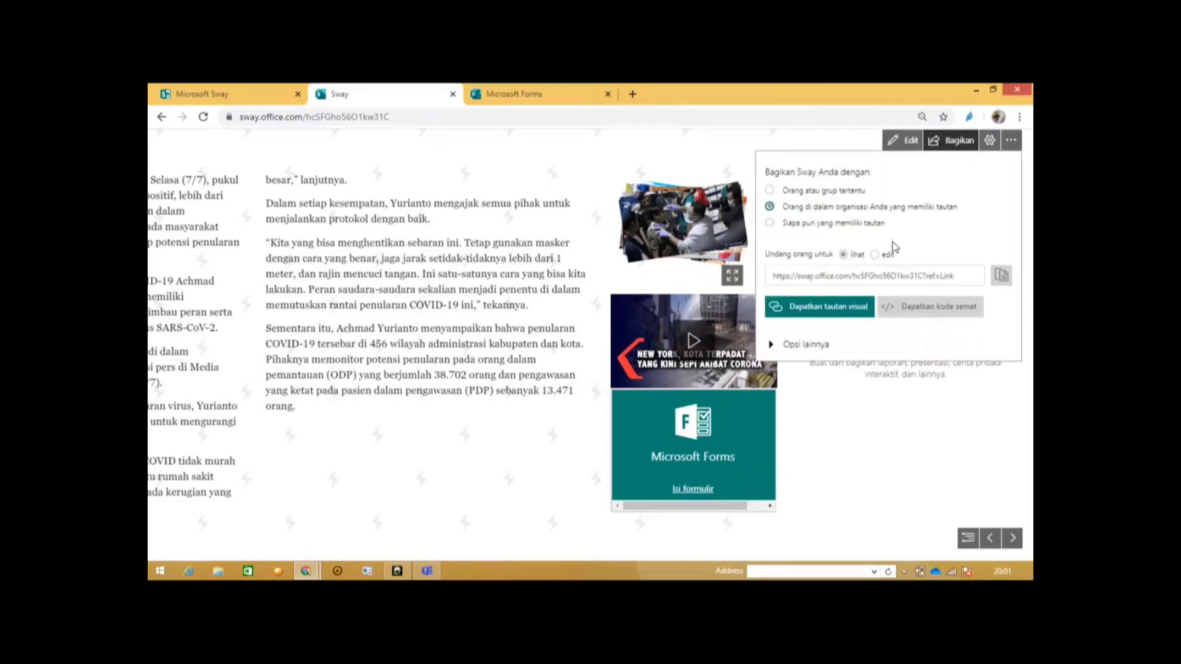
click(769, 191)
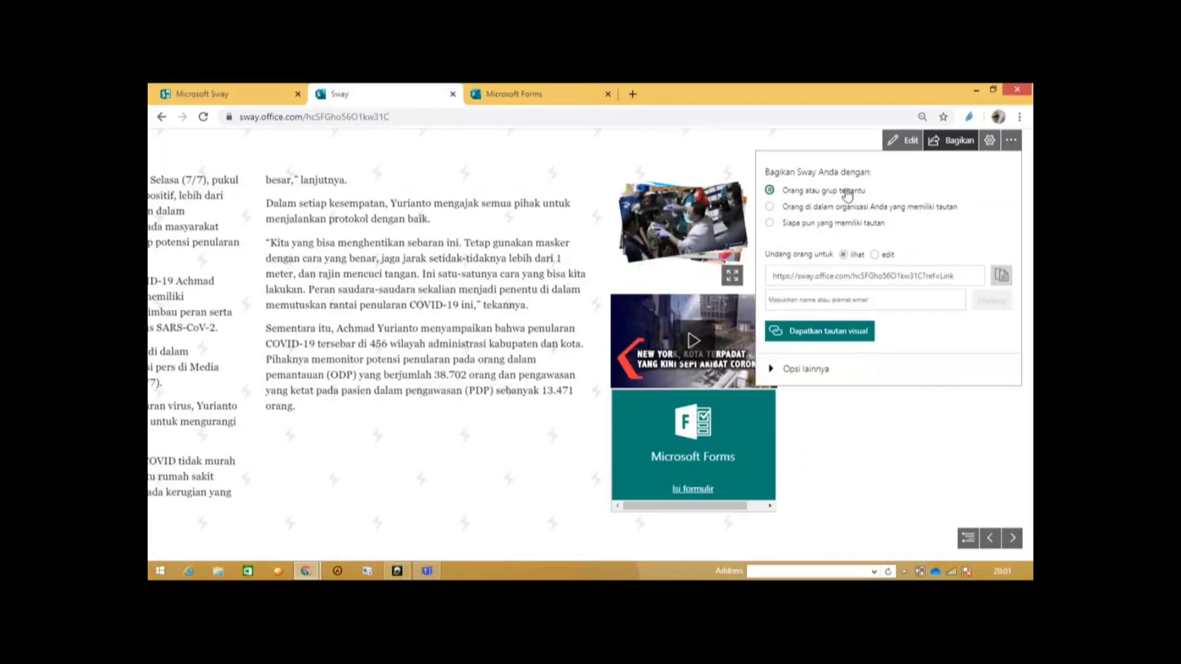
click(770, 208)
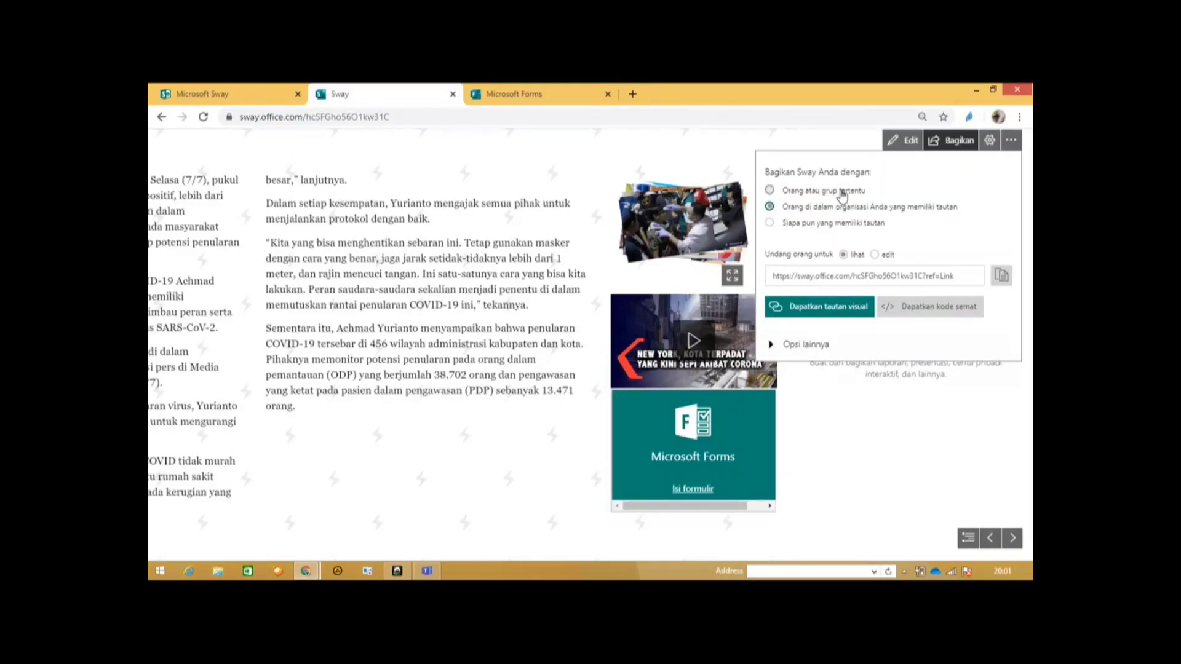
click(769, 224)
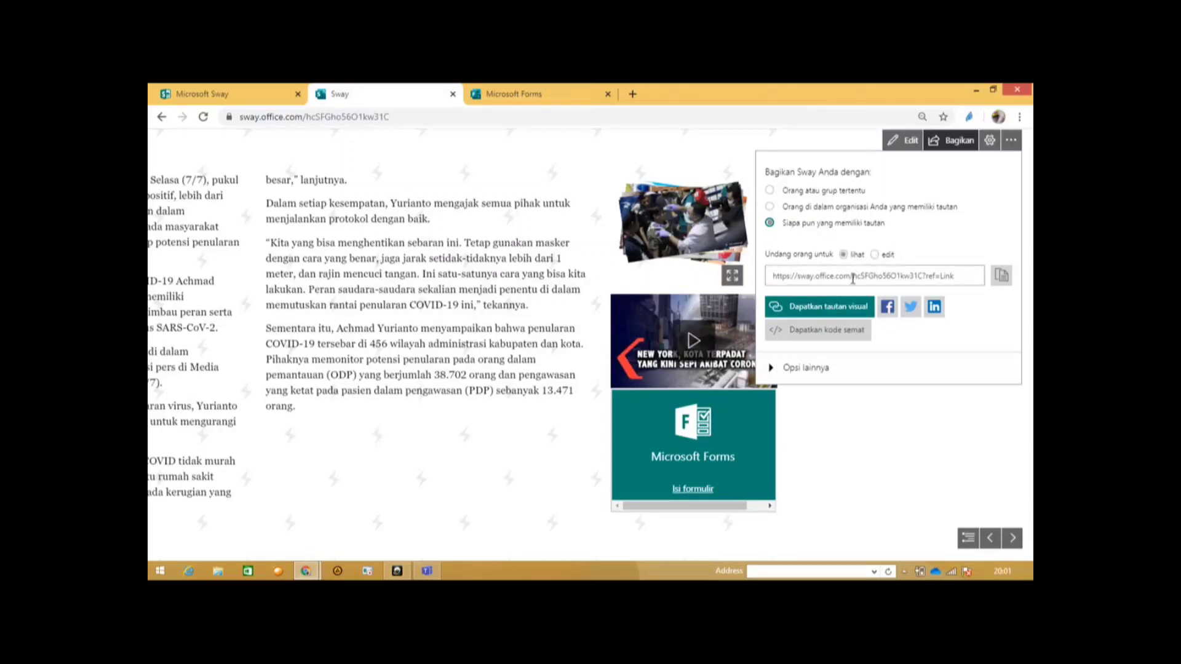
click(1003, 278)
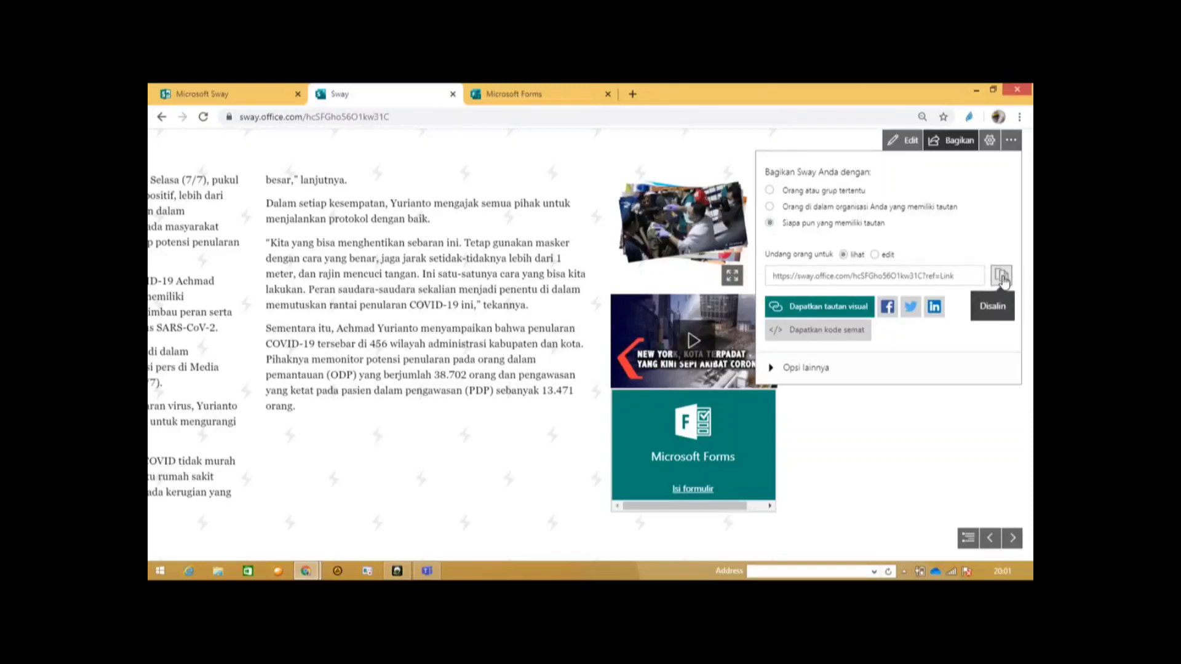
- Open the copied Sway link in a new browser tab
click(632, 94)
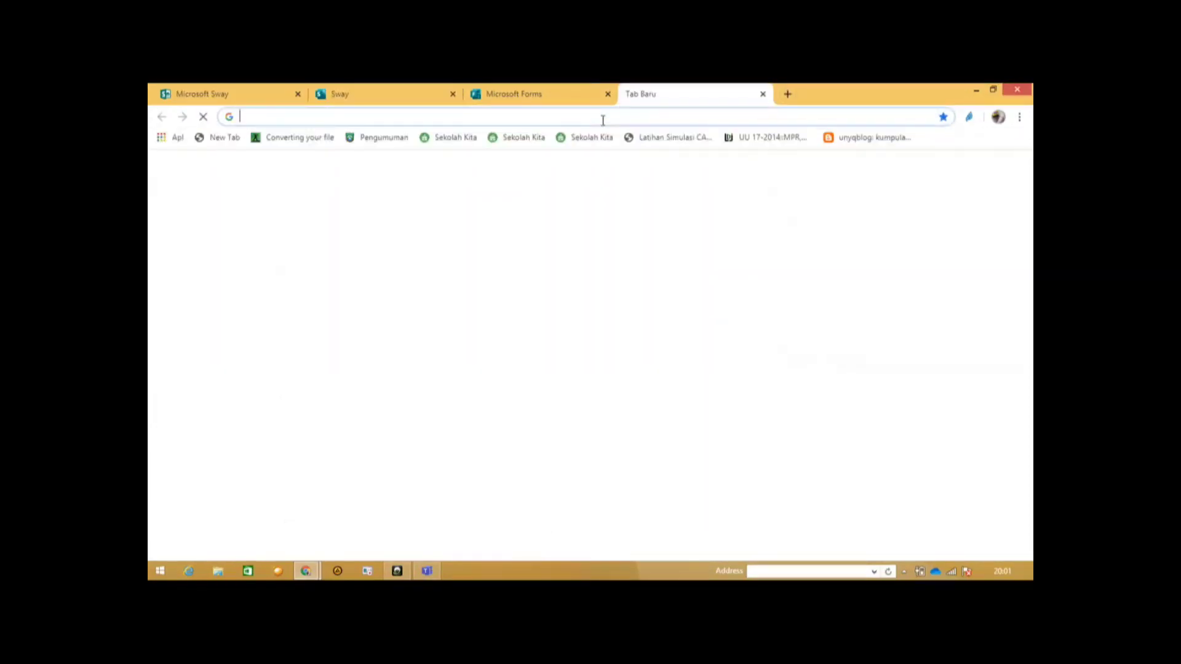
key(ctrl+v)
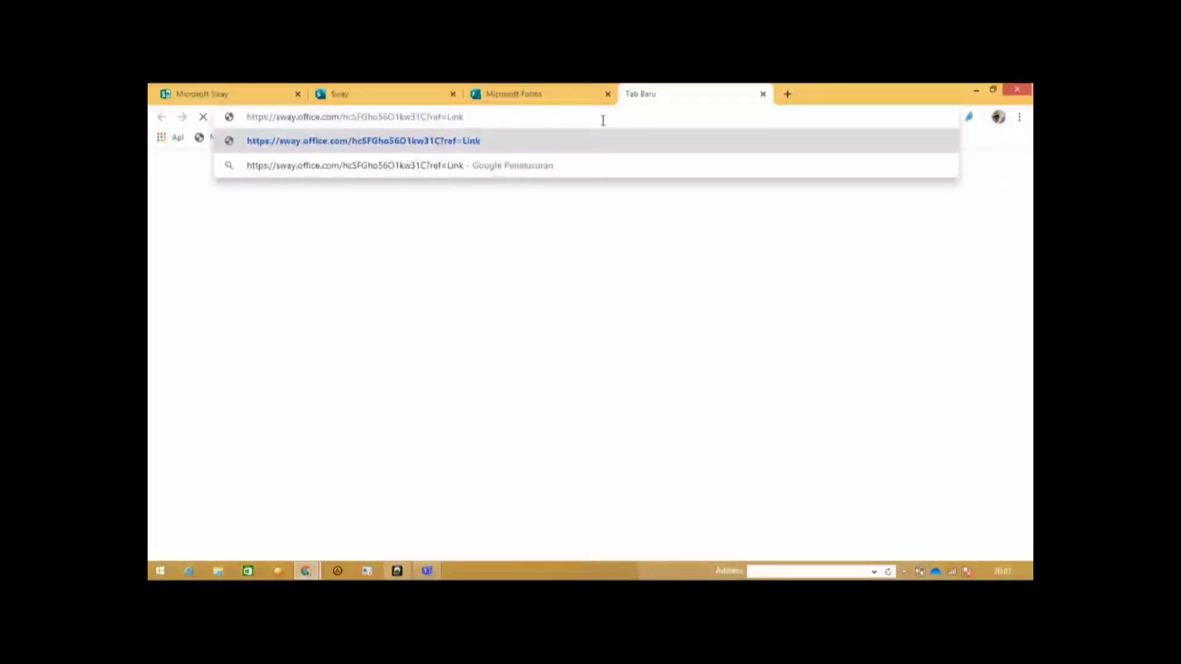
key(Return)
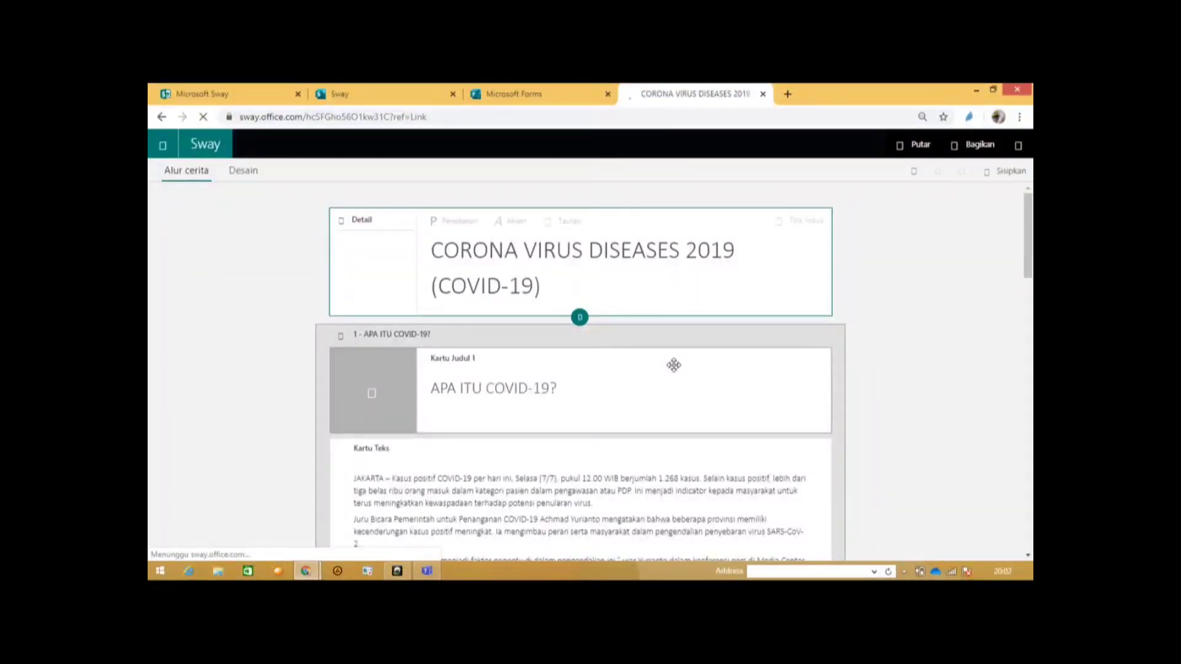
- Play the Sway opened from the shared link and advance past the title to the APA ITU COVID-19? article text
click(919, 145)
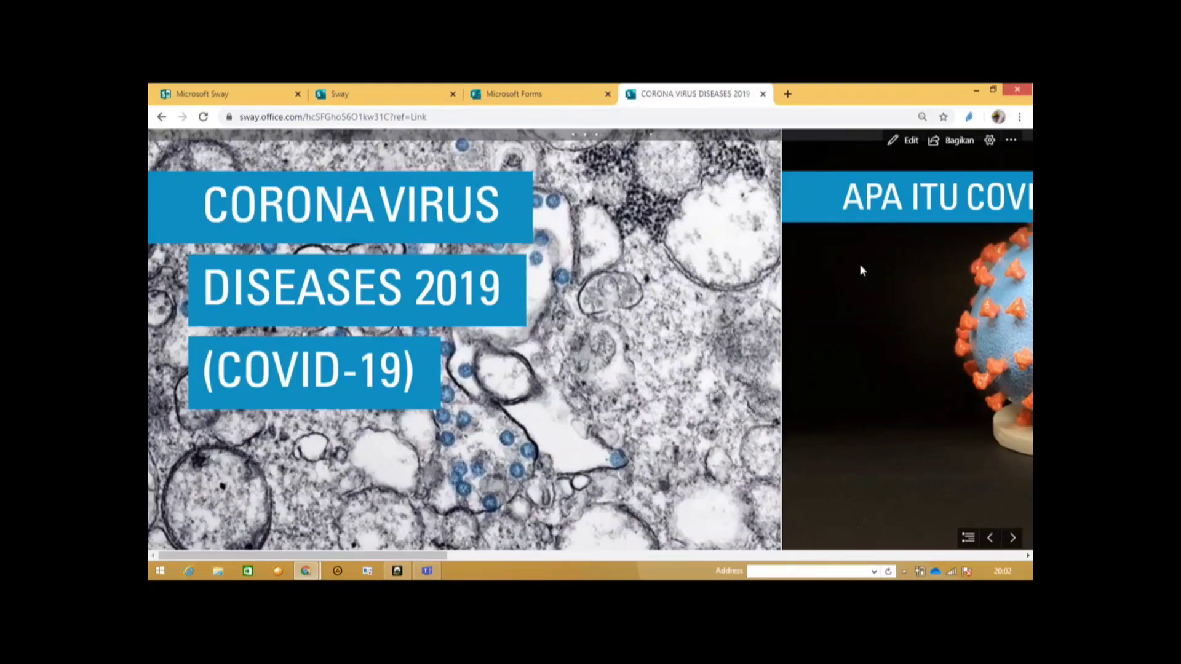
click(860, 270)
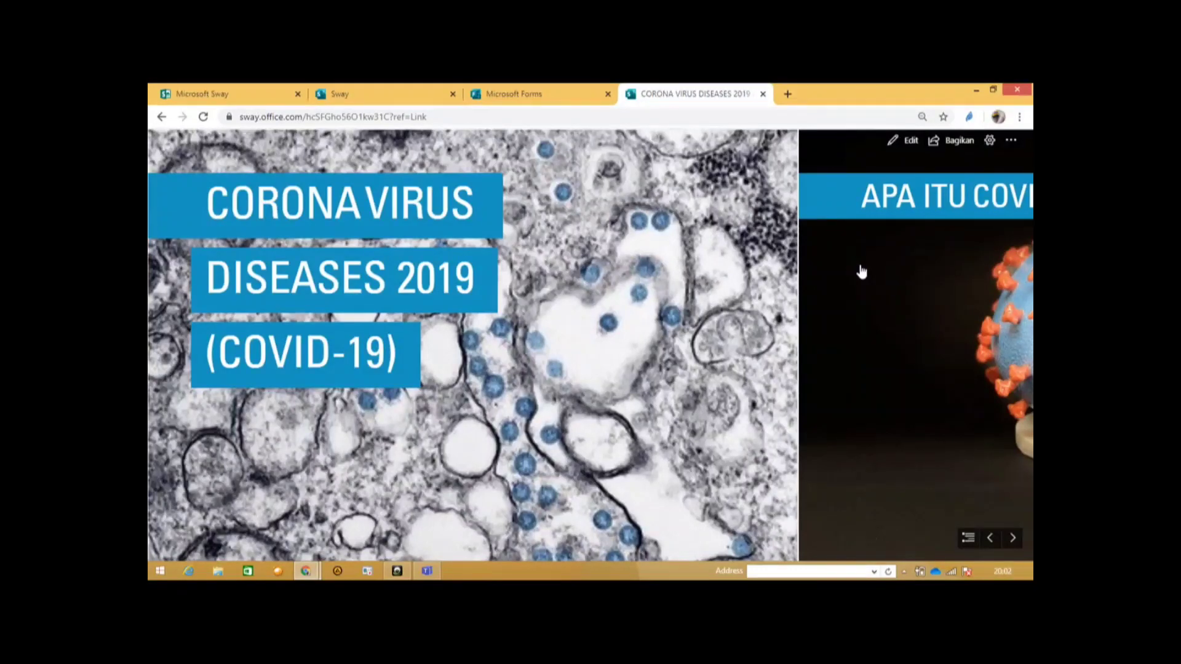
click(1015, 539)
click(1015, 539)
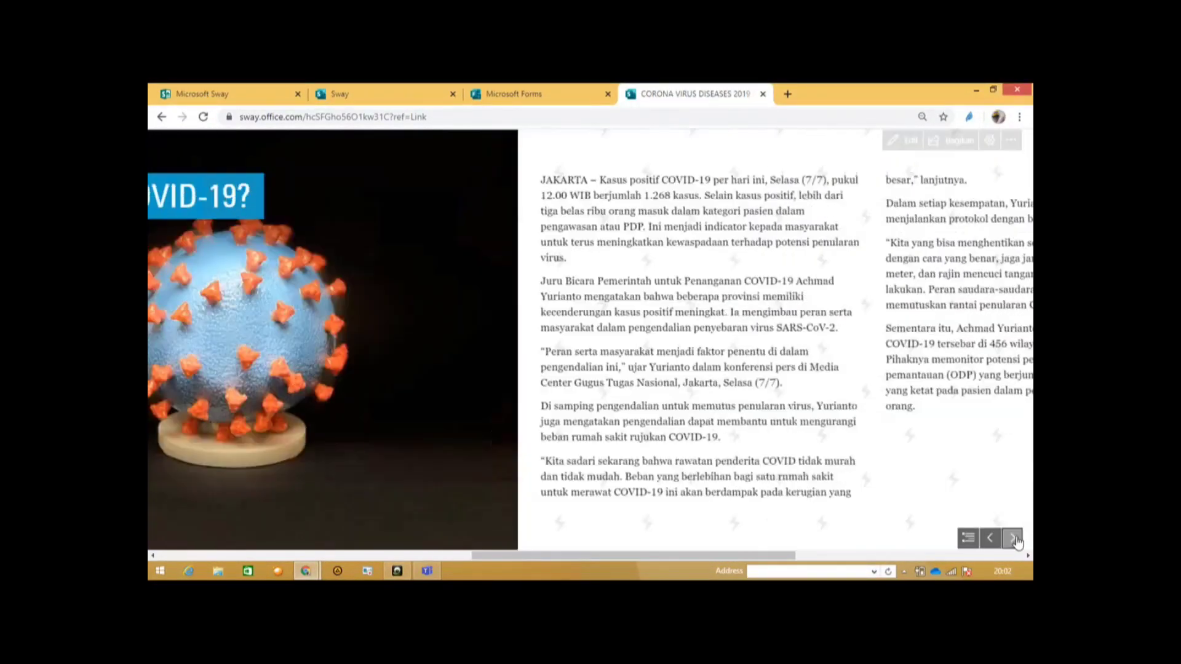